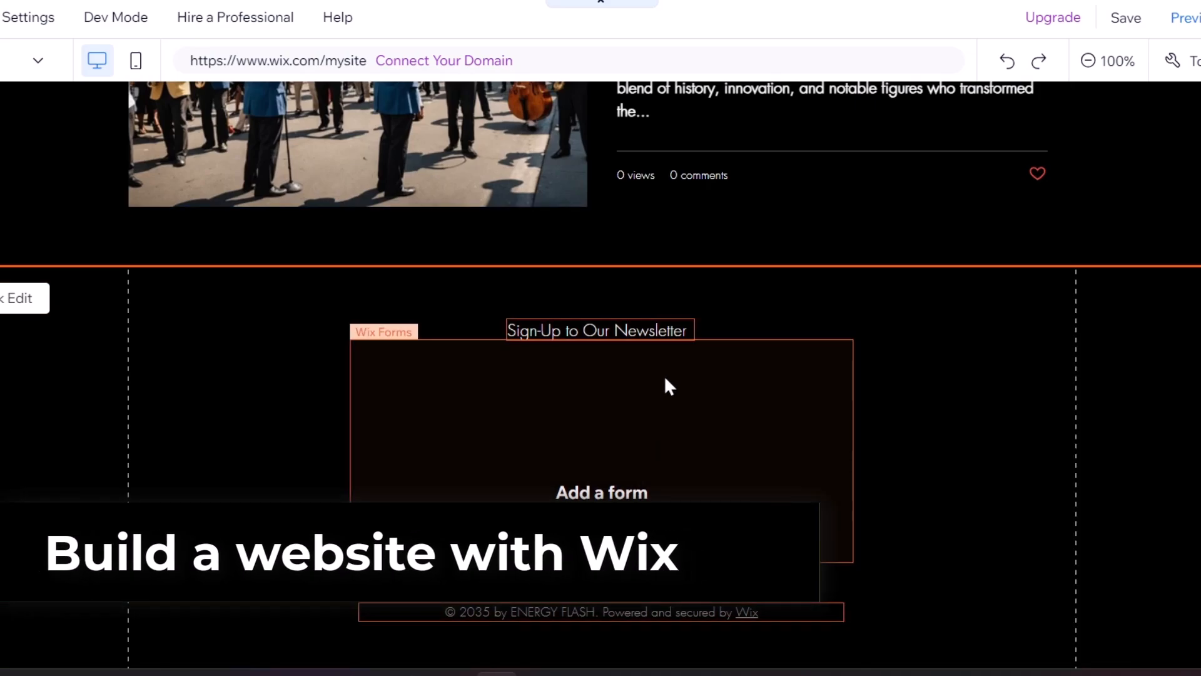
# Edit the footer copyright text, replacing the selected year digits with 02
pyautogui.click(540, 611)
pyautogui.doubleClick(539, 612)
pyautogui.click(539, 612)
pyautogui.moveTo(484, 612); pyautogui.dragTo(468, 612)
pyautogui.write('02')
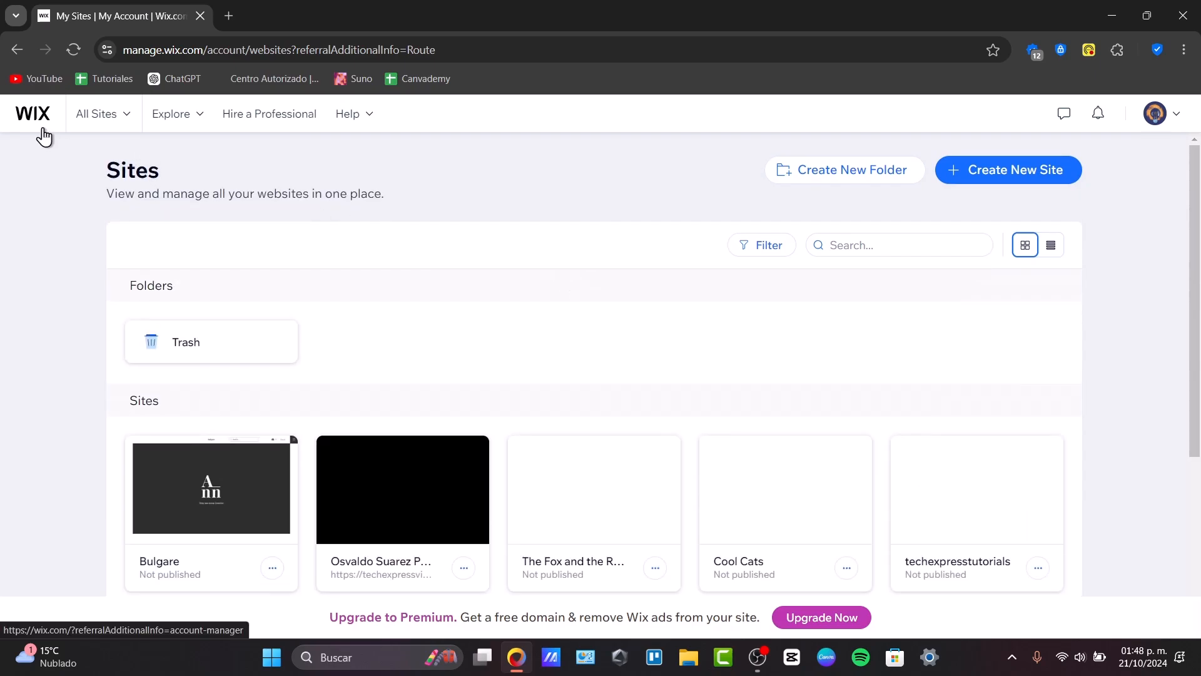
# Start creating a new site and choose to set it up without the AI chat
pyautogui.click(1154, 113)
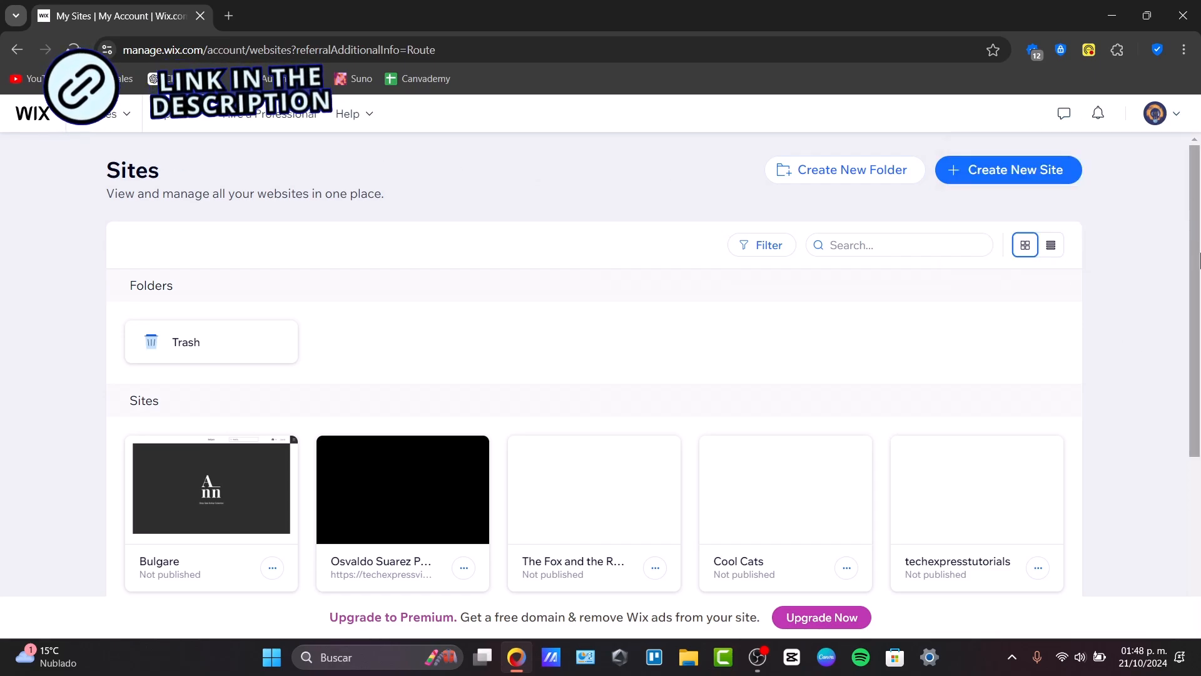
pyautogui.click(1024, 177)
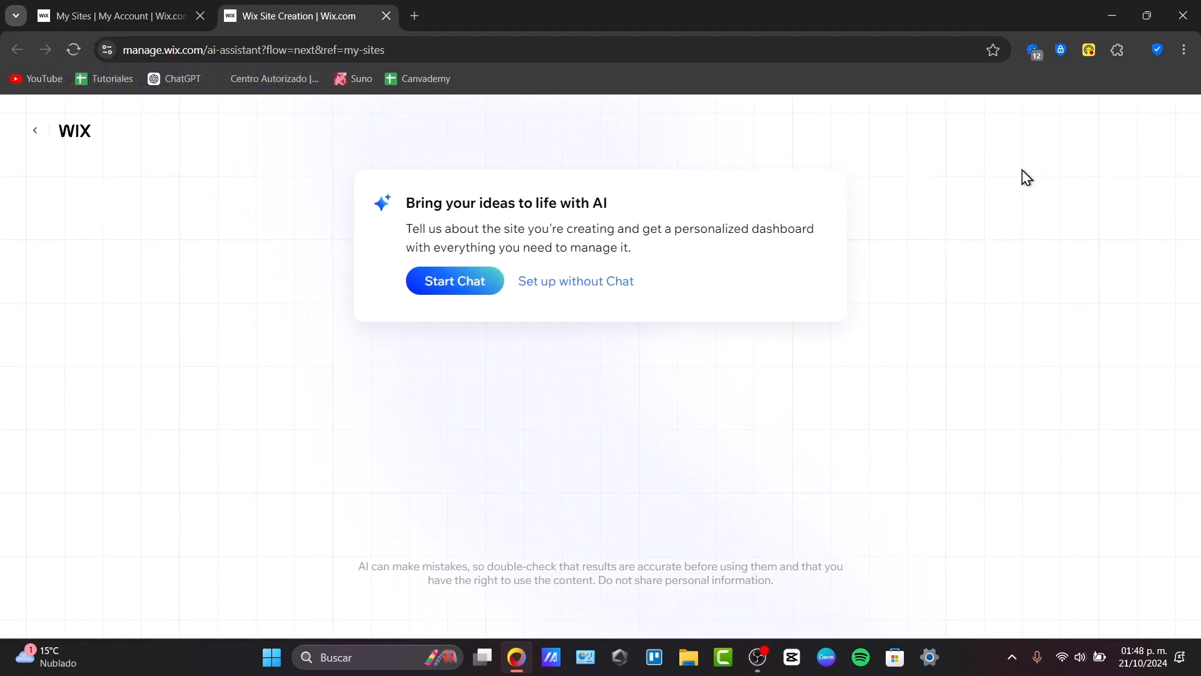
pyautogui.moveTo(582, 203); pyautogui.dragTo(610, 209)
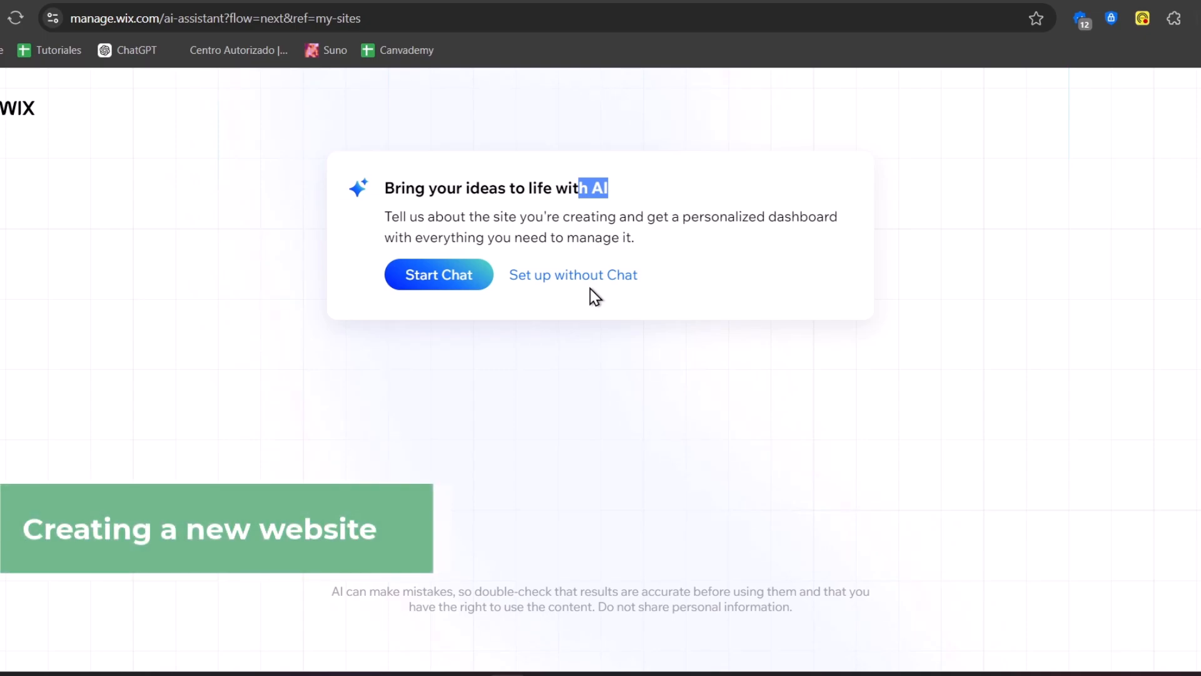
pyautogui.click(607, 280)
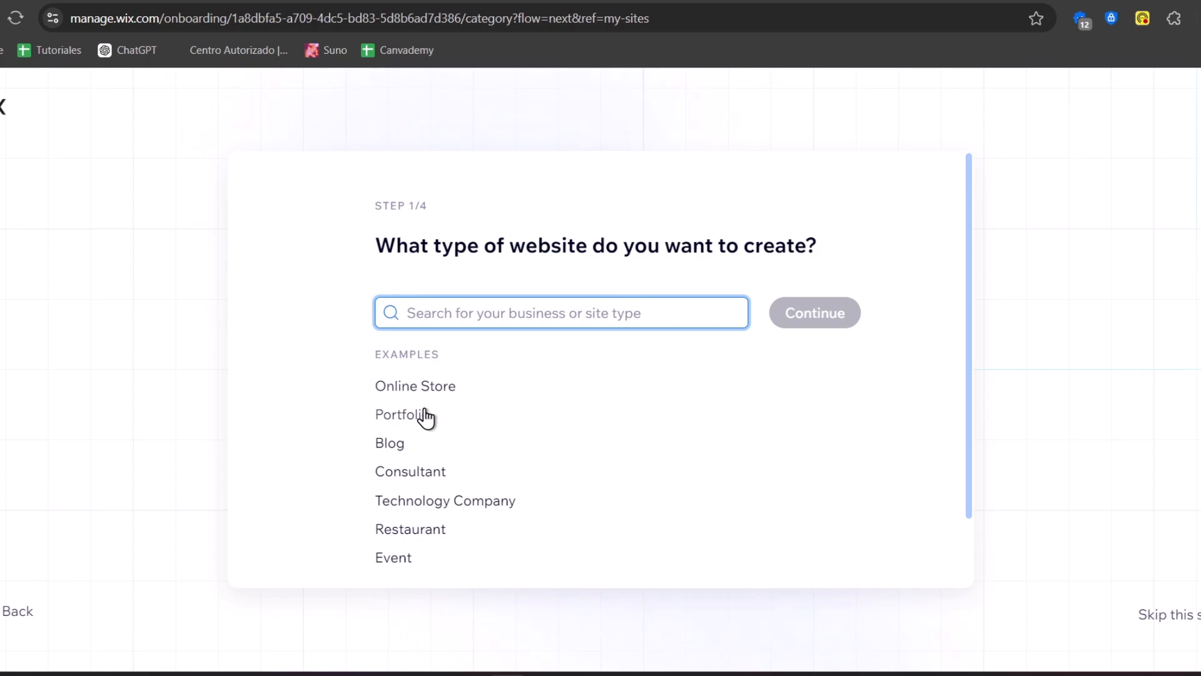
# Search the site types for Blog, pick Jazz Blog, and continue
pyautogui.scroll(-2, 409, 451)
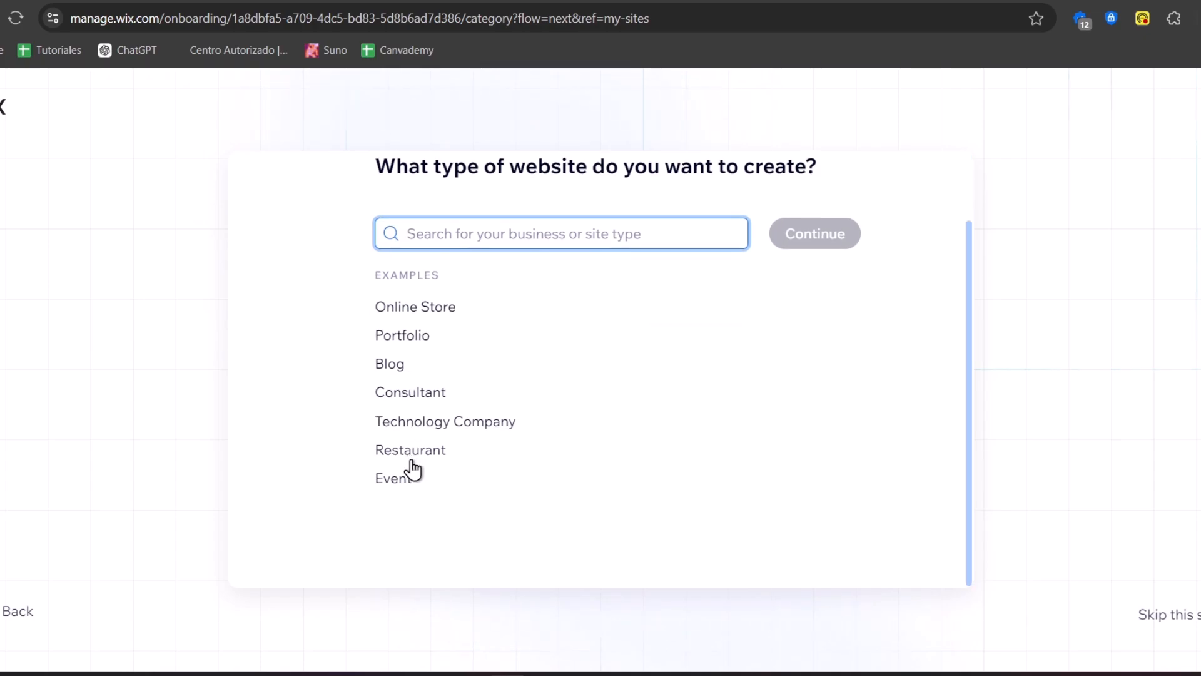
pyautogui.click(392, 364)
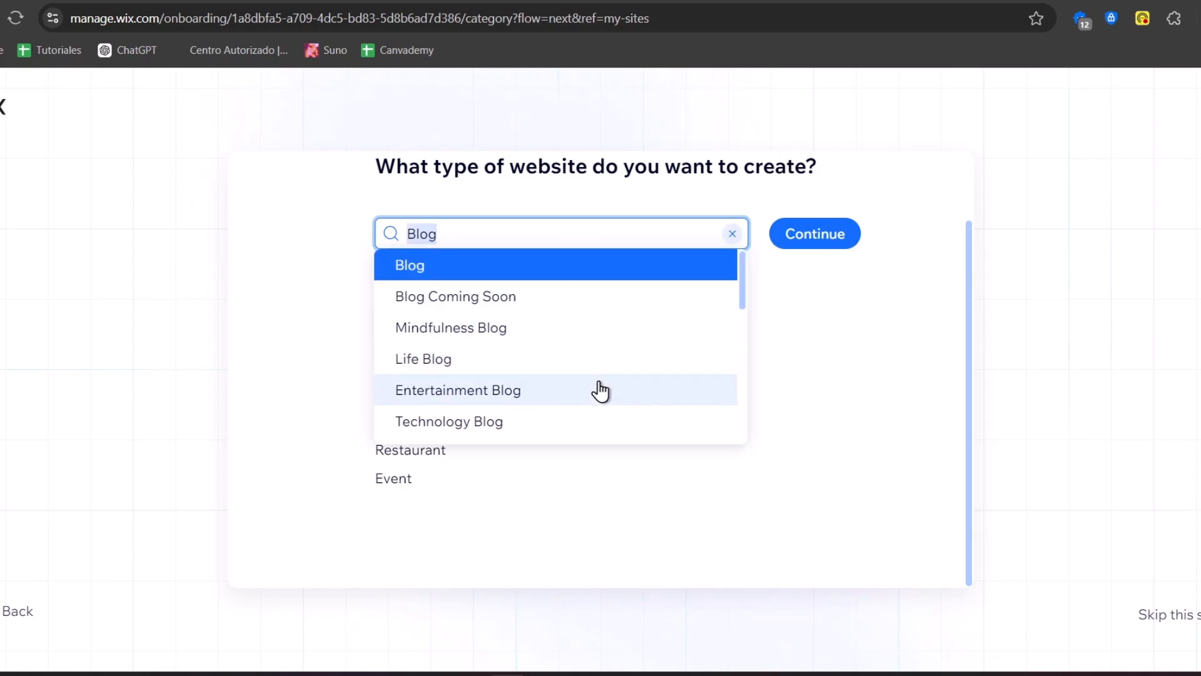
pyautogui.scroll(-5, 597, 391)
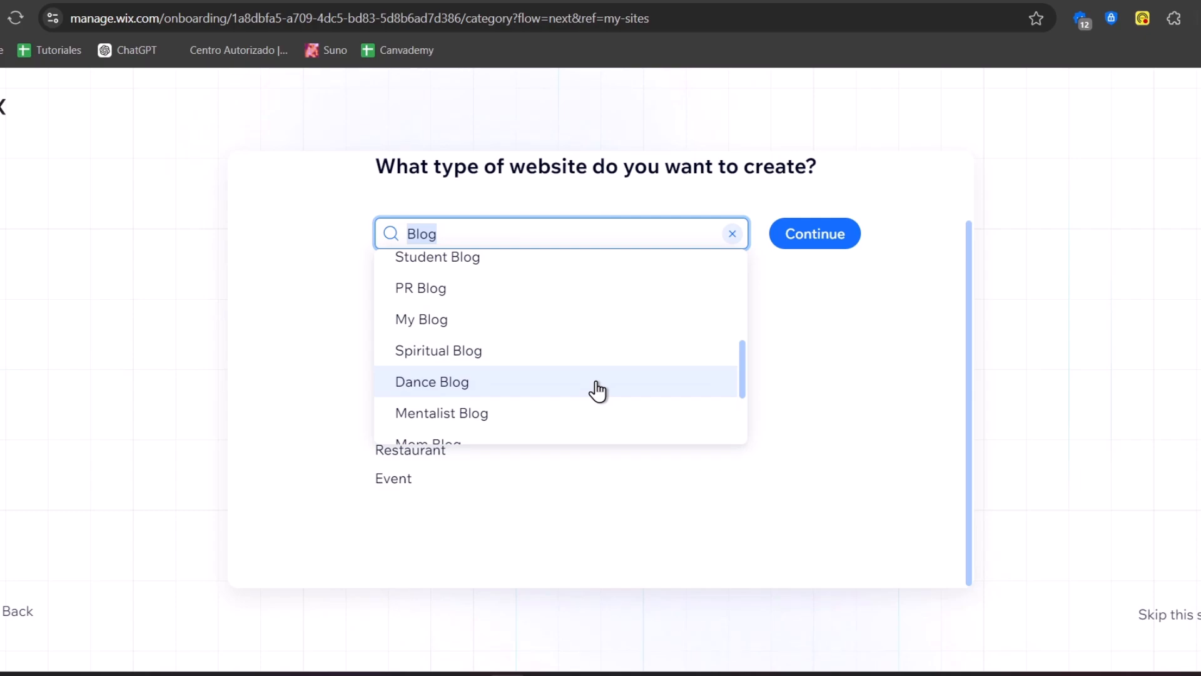
pyautogui.scroll(-2, 598, 391)
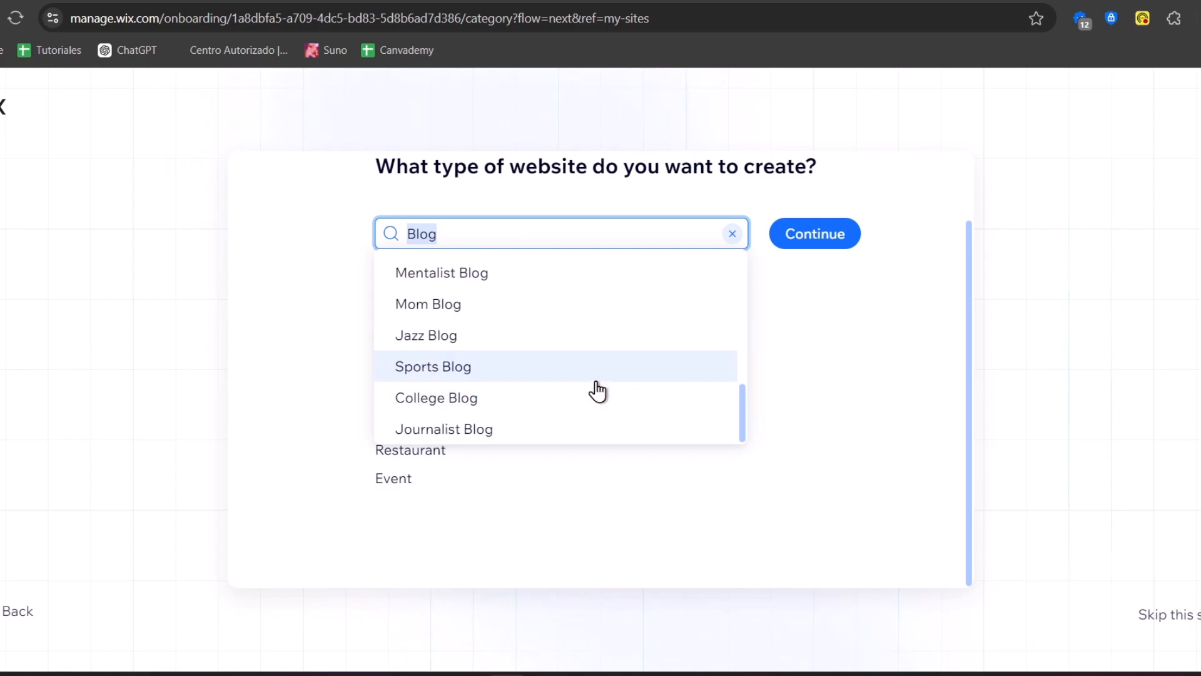
pyautogui.scroll(7, 597, 391)
pyautogui.scroll(-7, 597, 391)
pyautogui.click(540, 354)
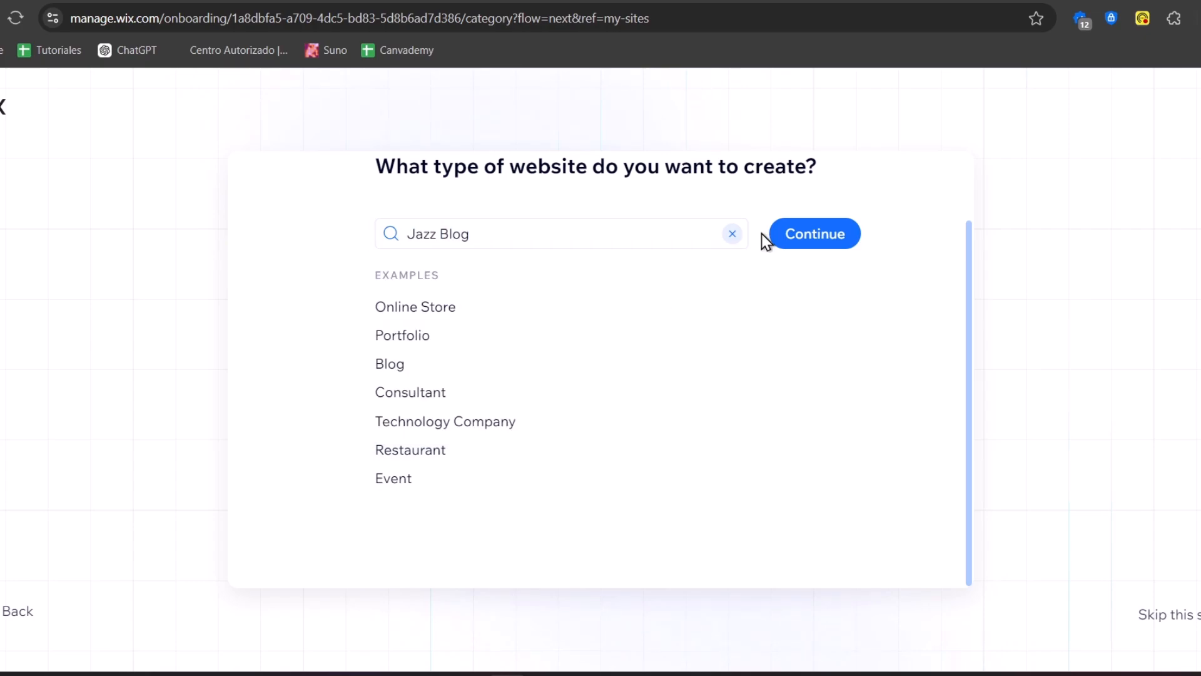
pyautogui.click(833, 232)
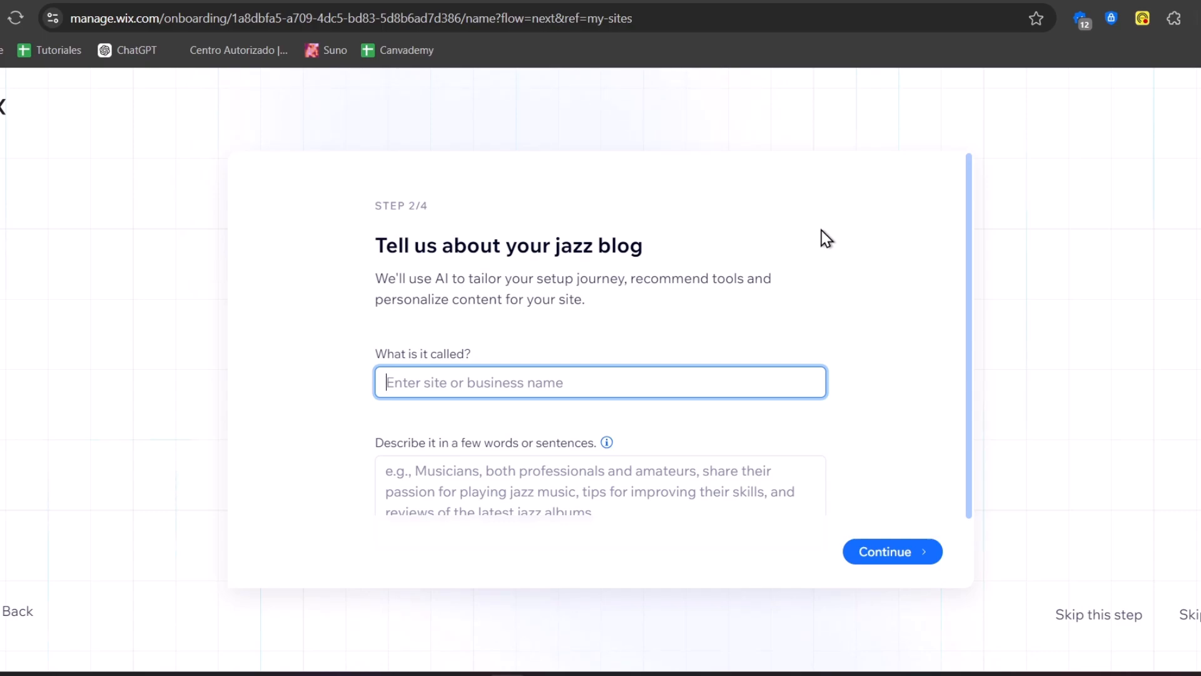
# In a new tab, search the web for namelix and open the Namelix business name generator
pyautogui.scroll(-1, 701, 275)
pyautogui.click(437, 440)
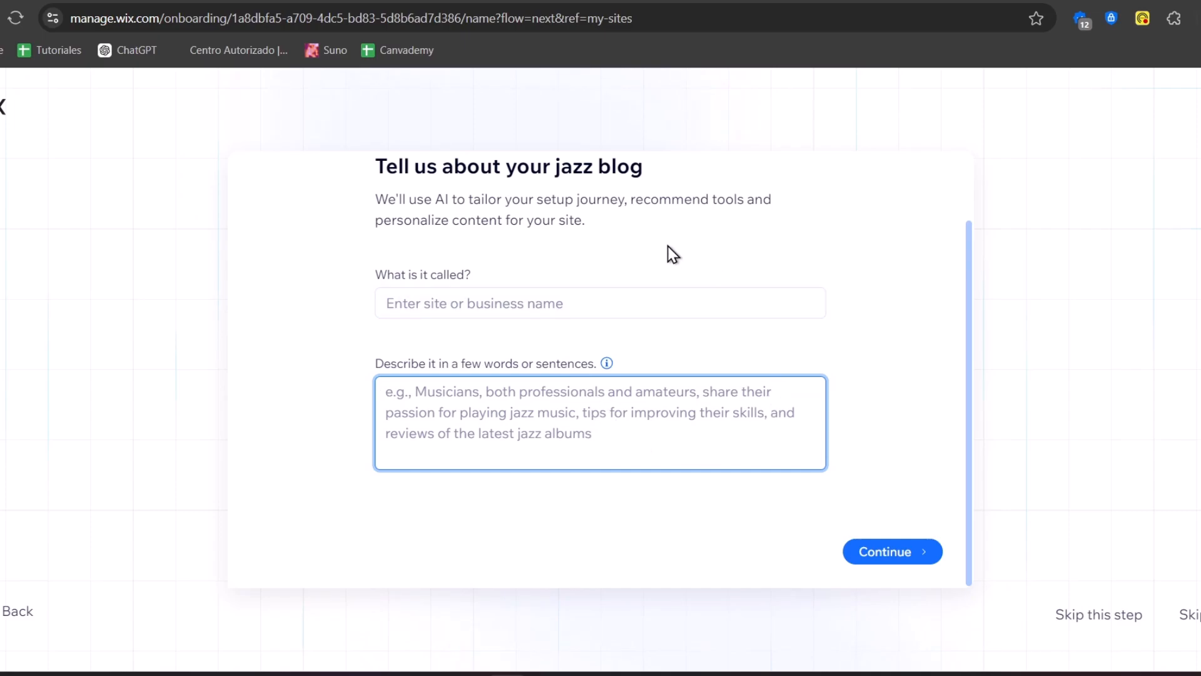
pyautogui.hotkey('ctrl', 't')
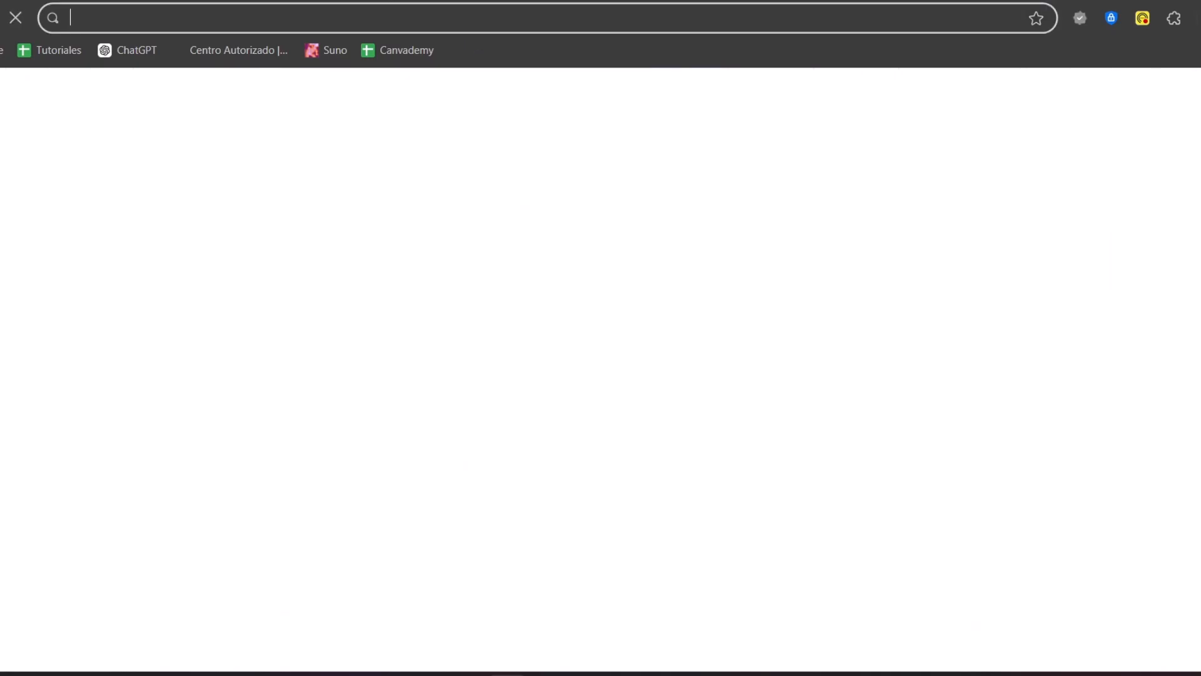
pyautogui.write('namelix')
pyautogui.press('Return')
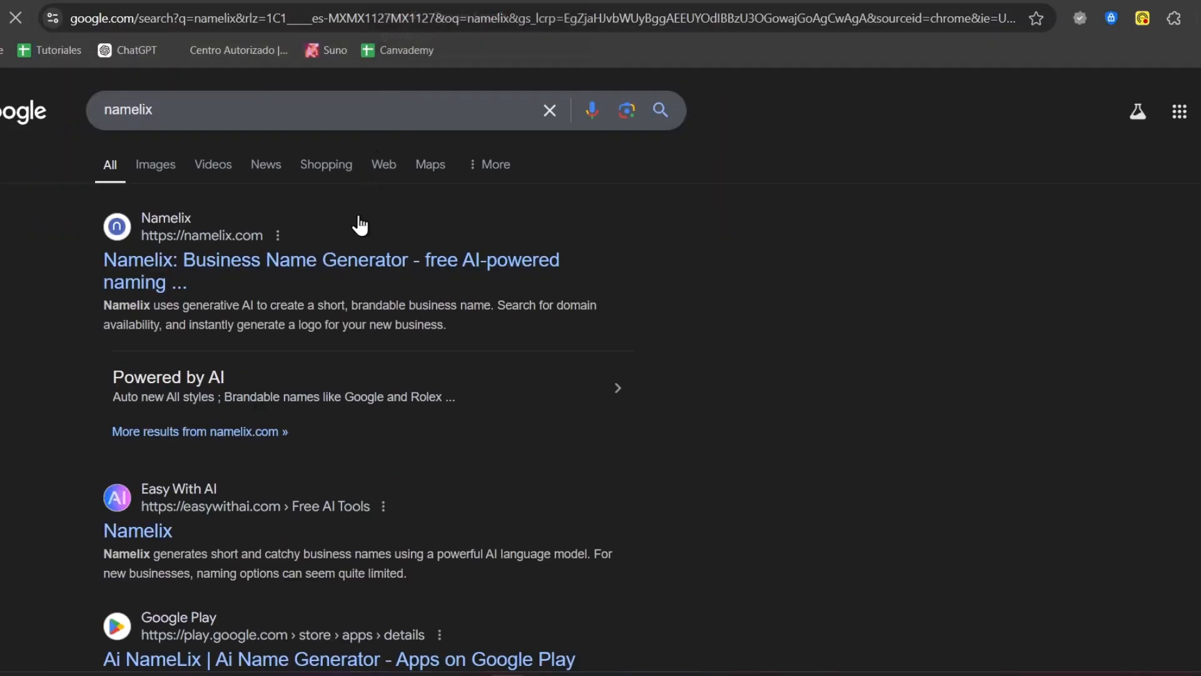
pyautogui.click(371, 264)
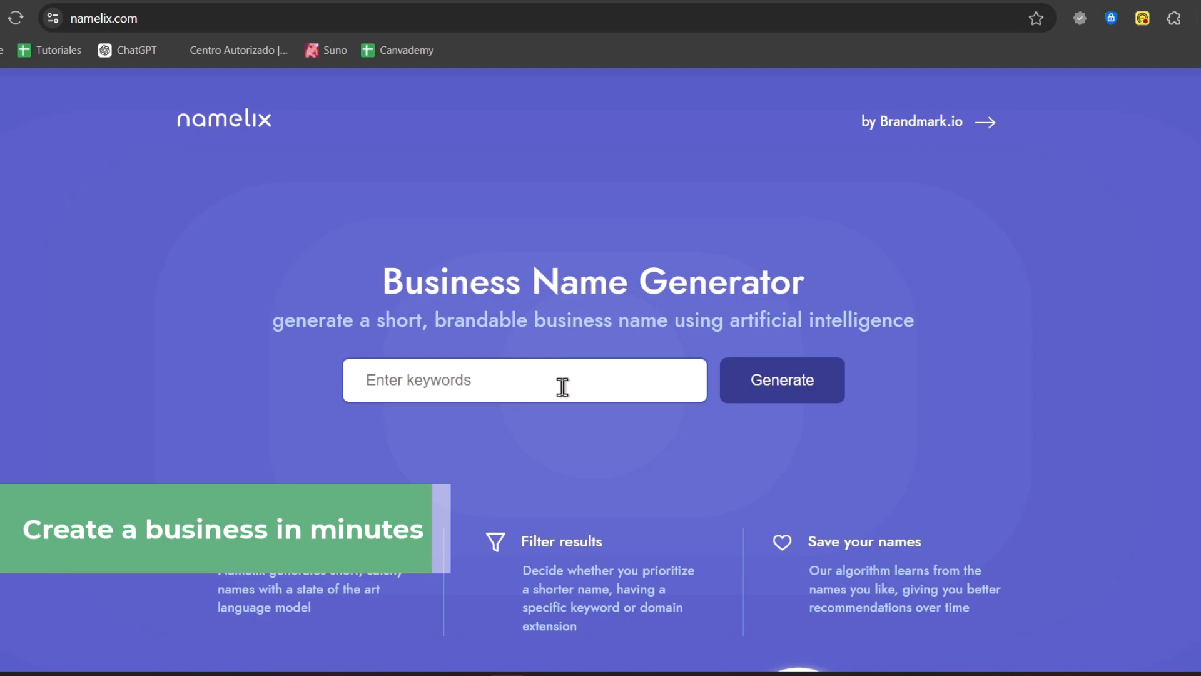
# Enter the keywords jazz blog, blues in the name generator and generate ideas
pyautogui.click(563, 386)
pyautogui.write('jazz')
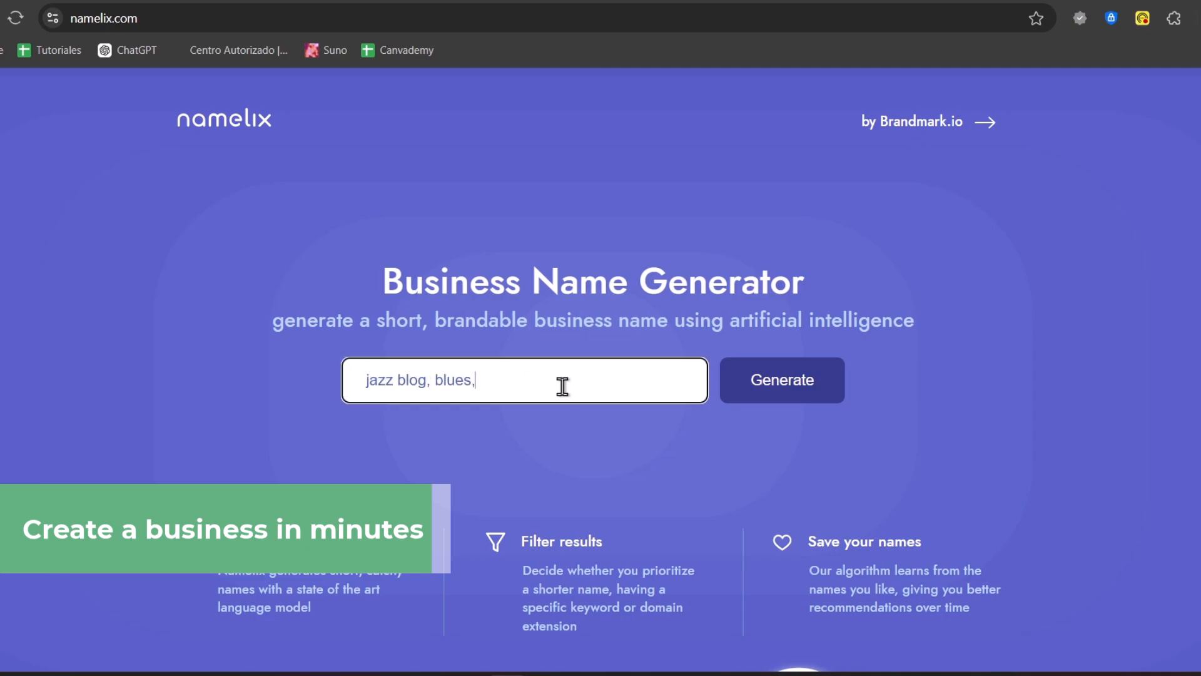
pyautogui.write(' blog, blues,')
pyautogui.press('BackSpace')
pyautogui.press('BackSpace')
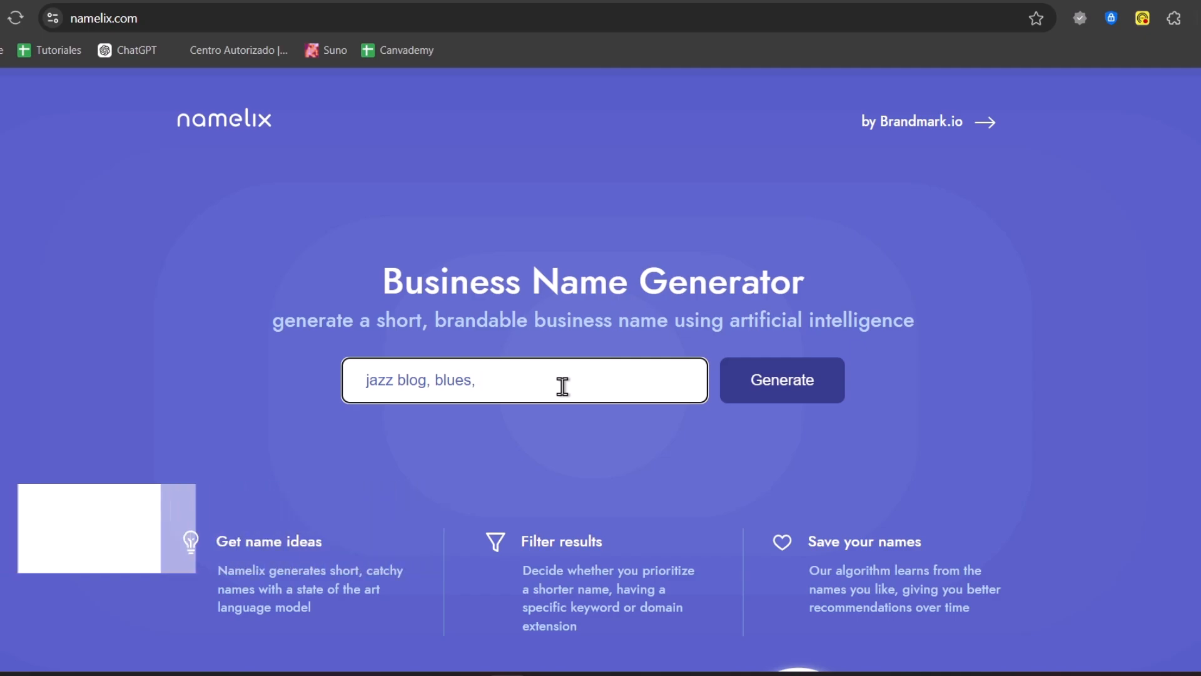
pyautogui.click(820, 383)
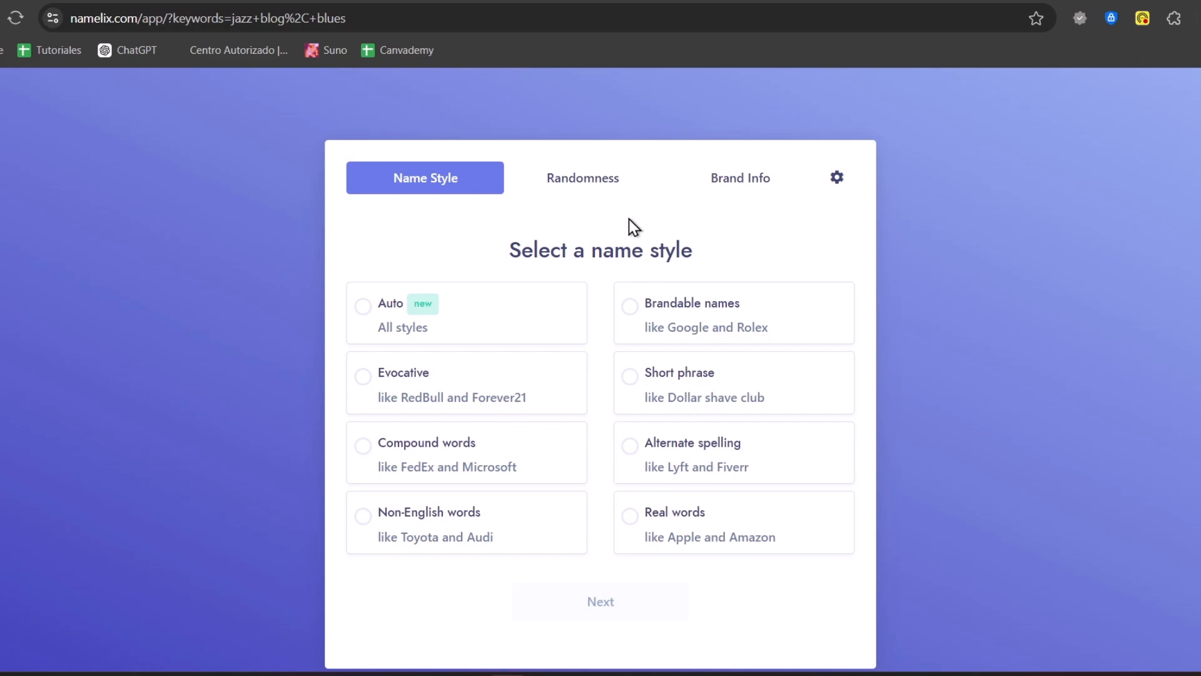
# Choose the Short phrase name style and Low randomness, then move to the brand info
pyautogui.click(629, 197)
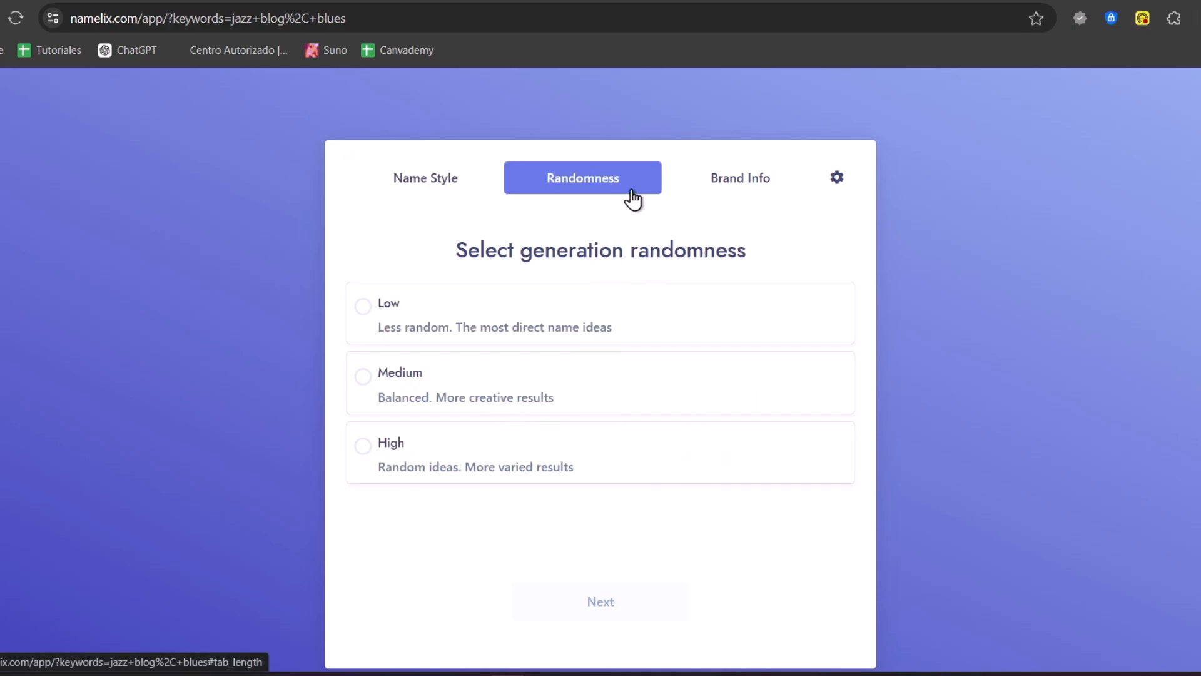
pyautogui.click(460, 195)
pyautogui.click(720, 386)
pyautogui.click(622, 176)
pyautogui.click(494, 335)
pyautogui.click(618, 607)
# Describe the brand as 'this is a website blog about jazz music community and'
pyautogui.click(490, 405)
pyautogui.write('this is a website blog about jazz music community and')
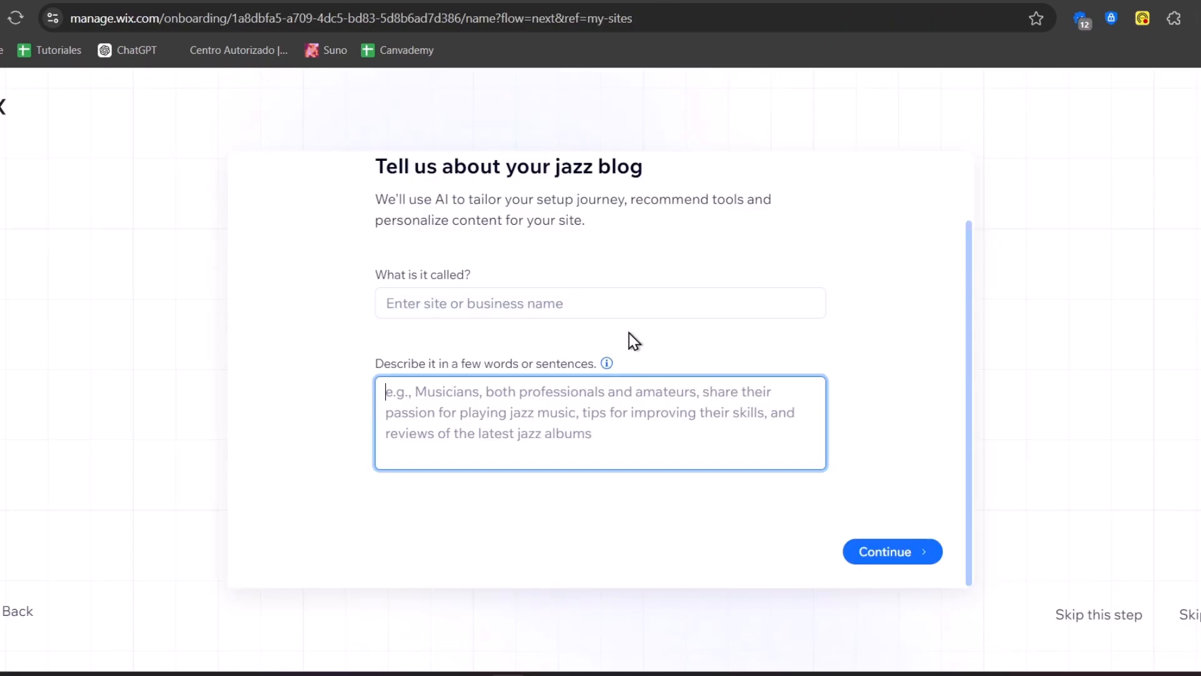
# Name the Wix site All That Jazz Blog and continue to the goals step
pyautogui.click(568, 310)
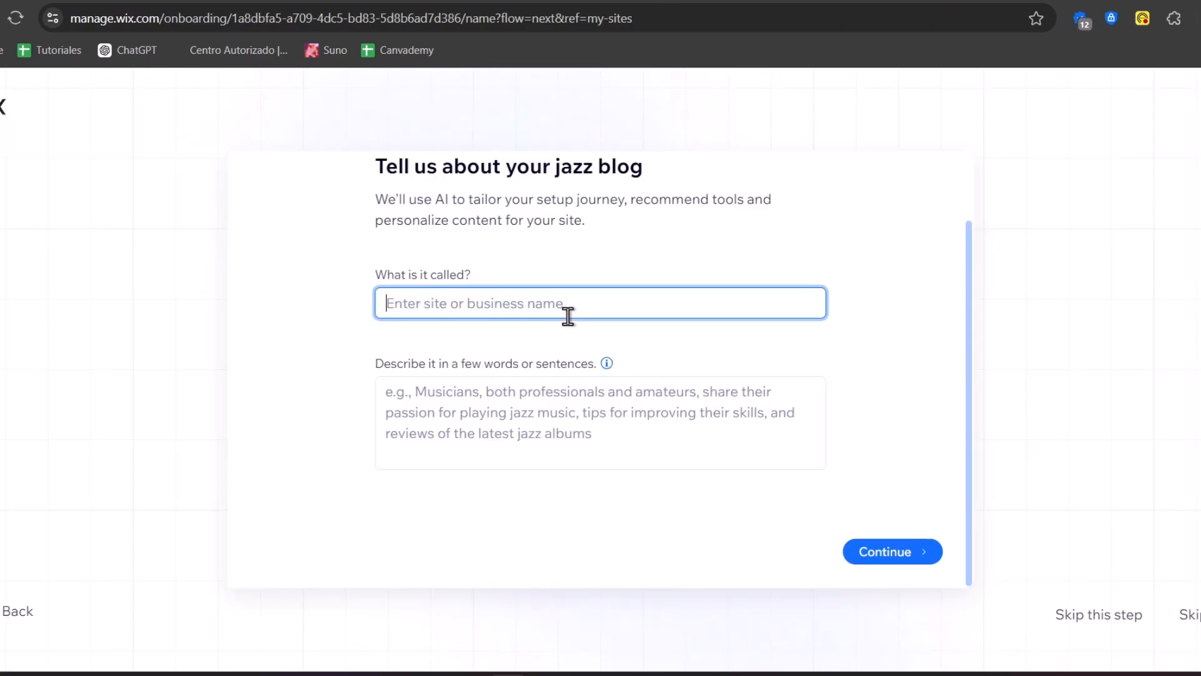
pyautogui.click(894, 554)
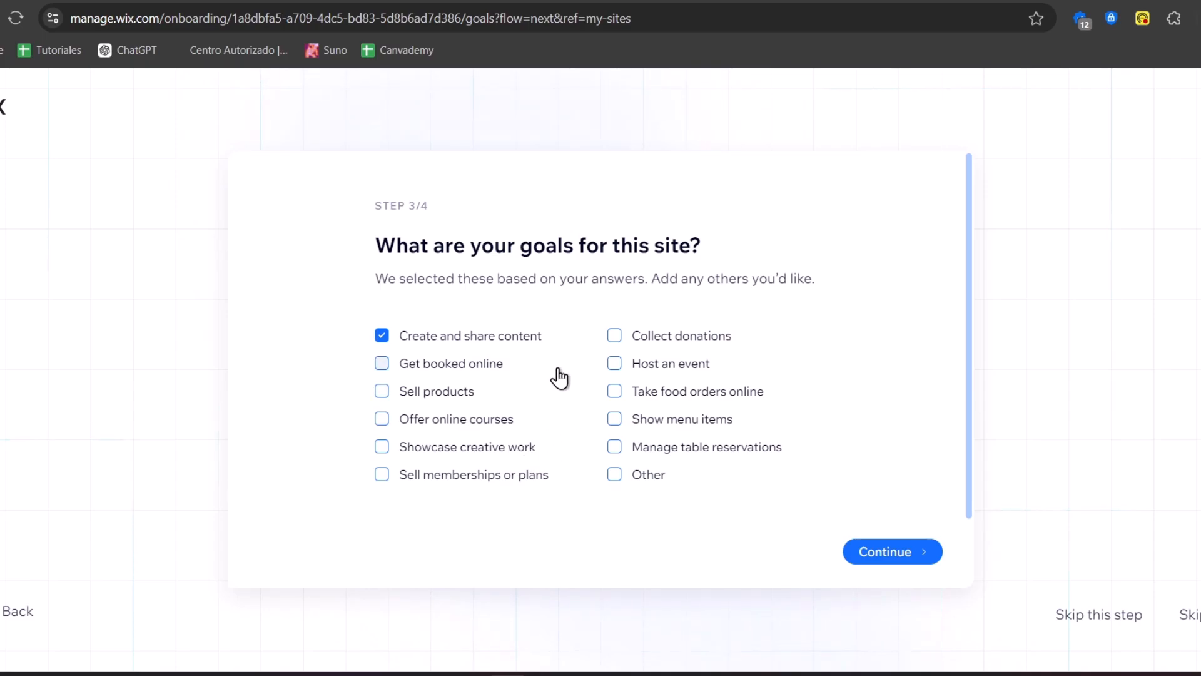
# Keep the suggested site goal, continue through the tools step, and finish the onboarding
pyautogui.click(904, 560)
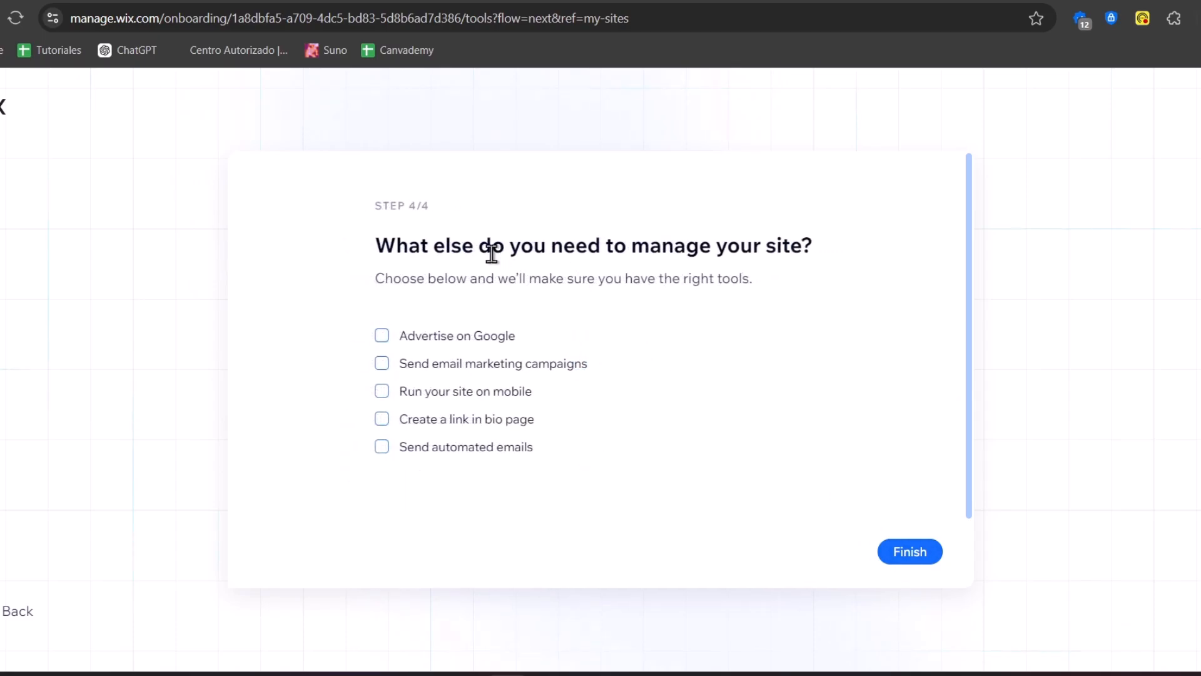
pyautogui.moveTo(492, 253); pyautogui.dragTo(801, 253)
pyautogui.click(751, 288)
pyautogui.click(434, 347)
pyautogui.click(939, 558)
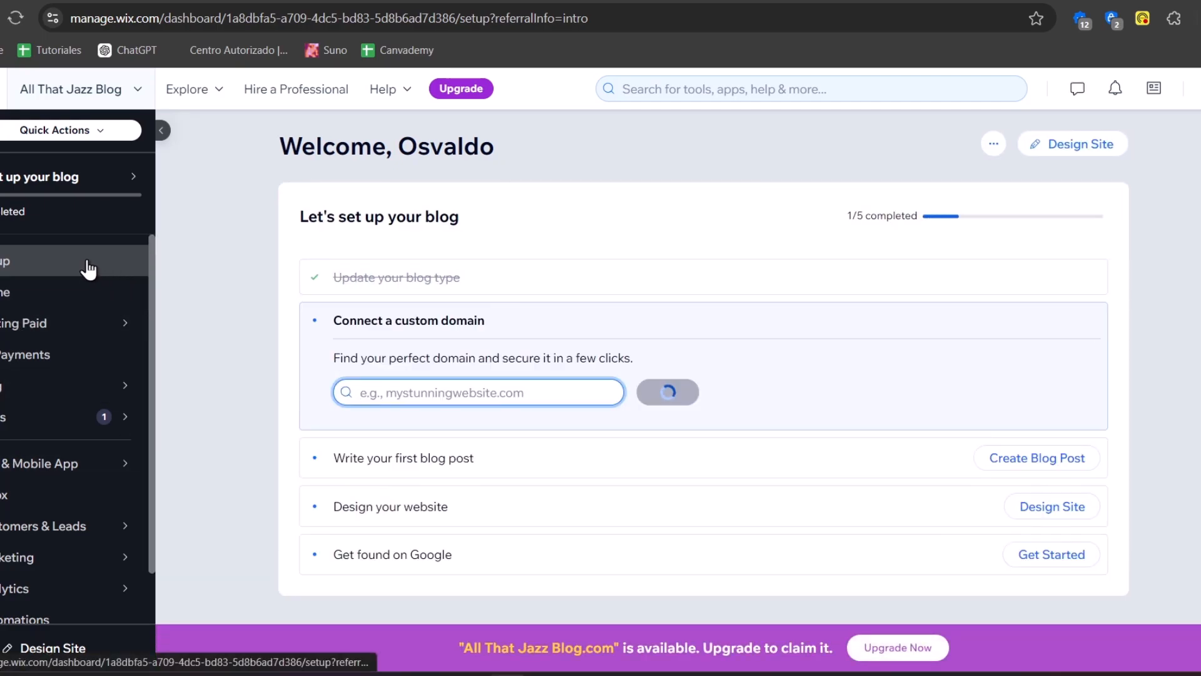
# Review the blog setup checklist, open the blog post editor, and return to Setup
pyautogui.moveTo(32, 463)
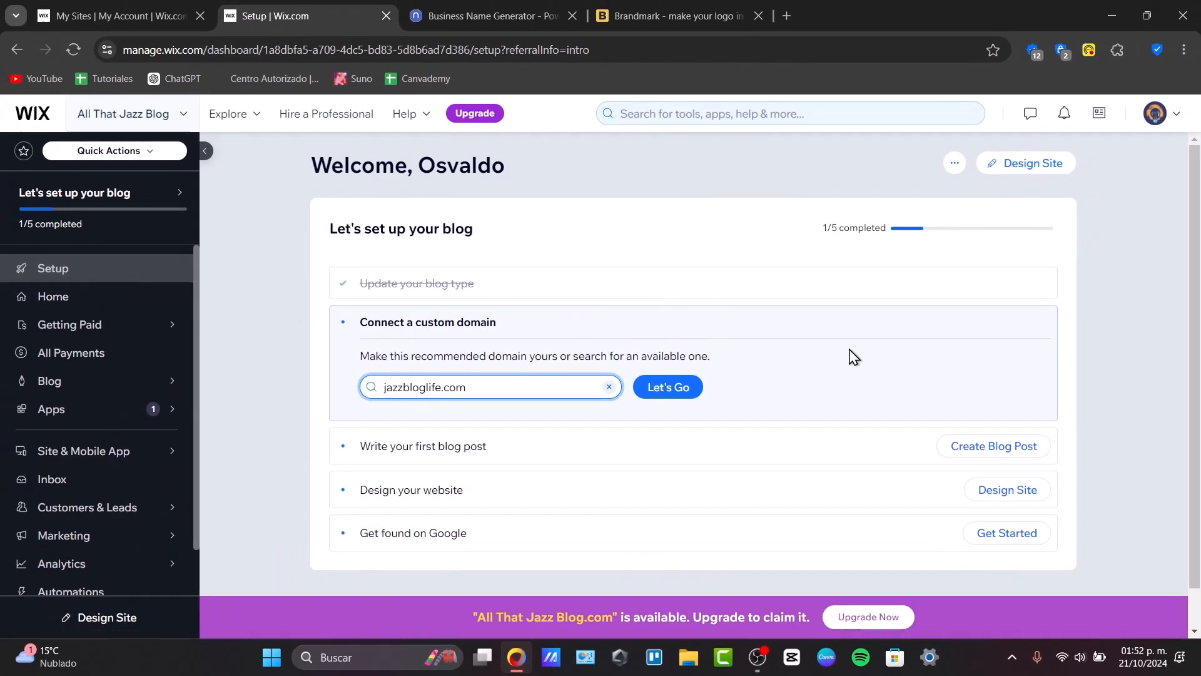
pyautogui.moveTo(821, 228); pyautogui.dragTo(885, 227)
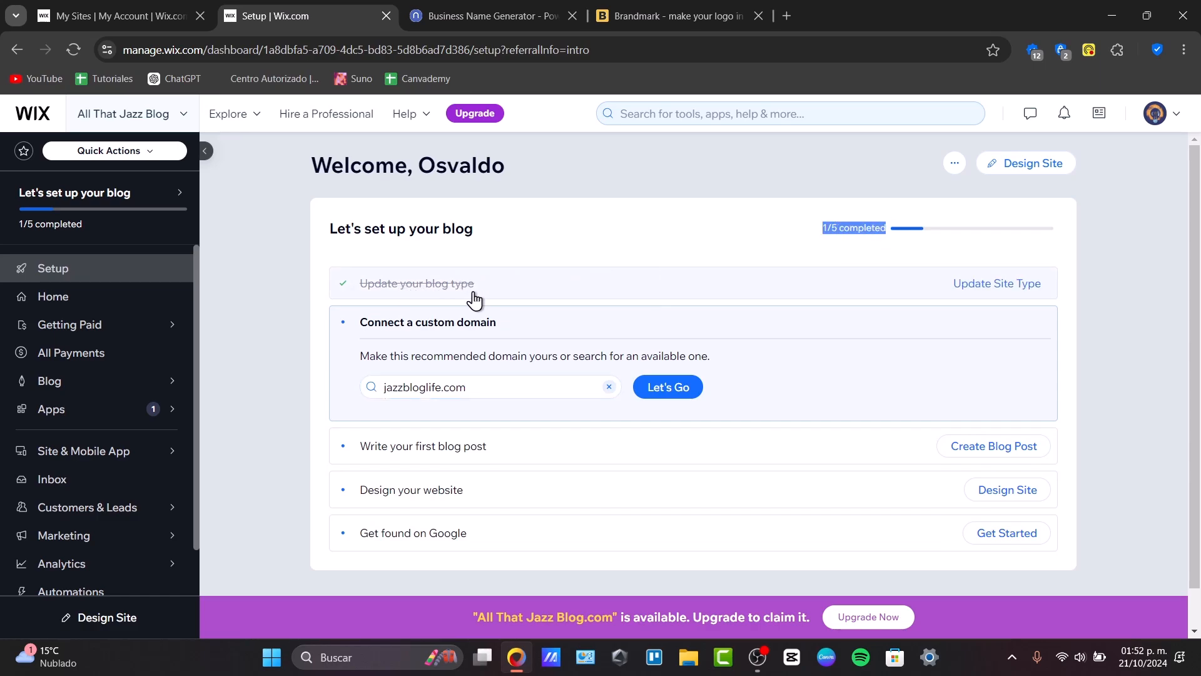
pyautogui.moveTo(387, 323); pyautogui.dragTo(501, 327)
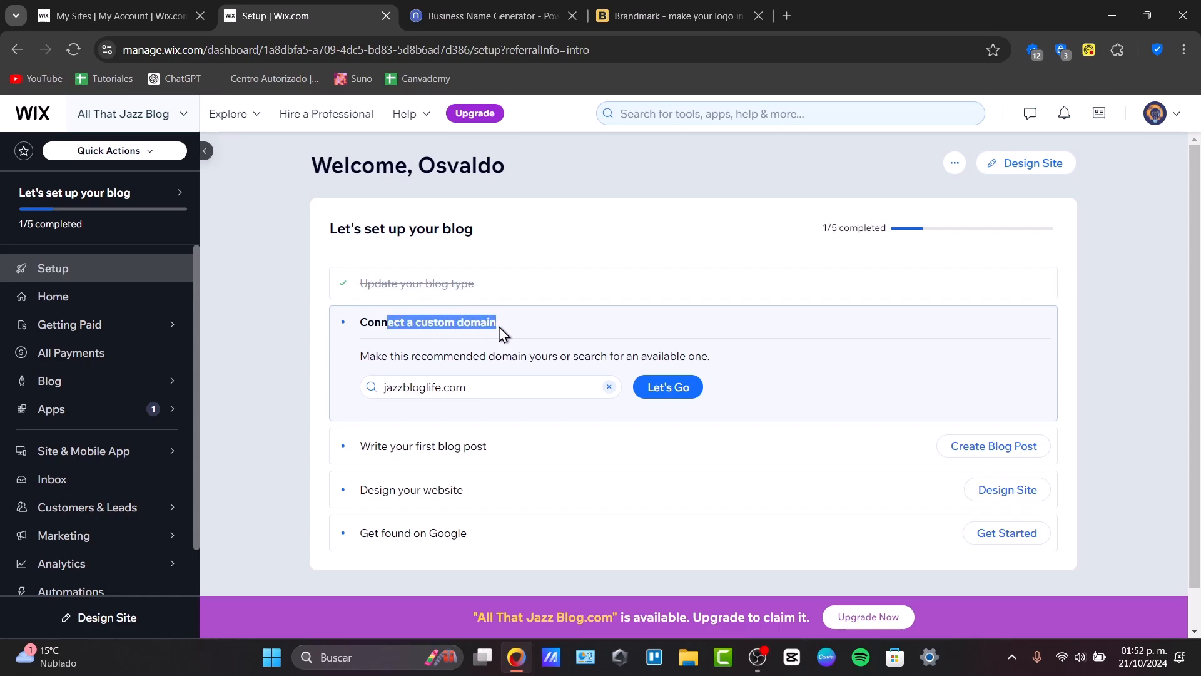
pyautogui.moveTo(378, 448); pyautogui.dragTo(504, 461)
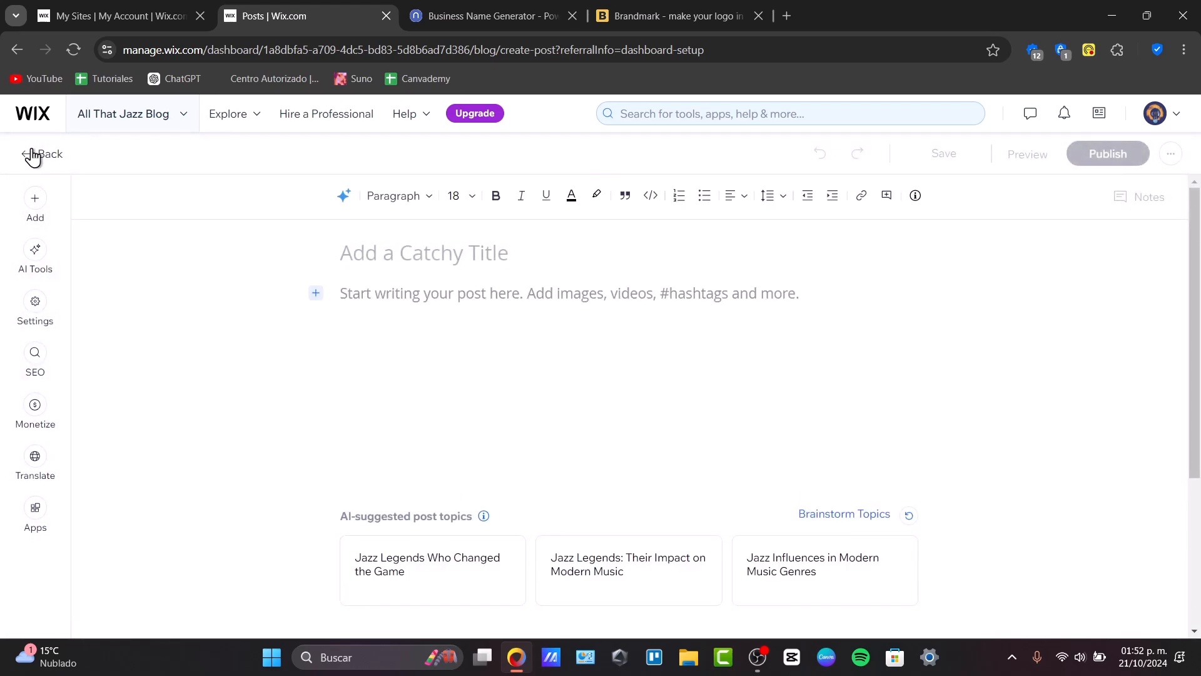
pyautogui.click(31, 154)
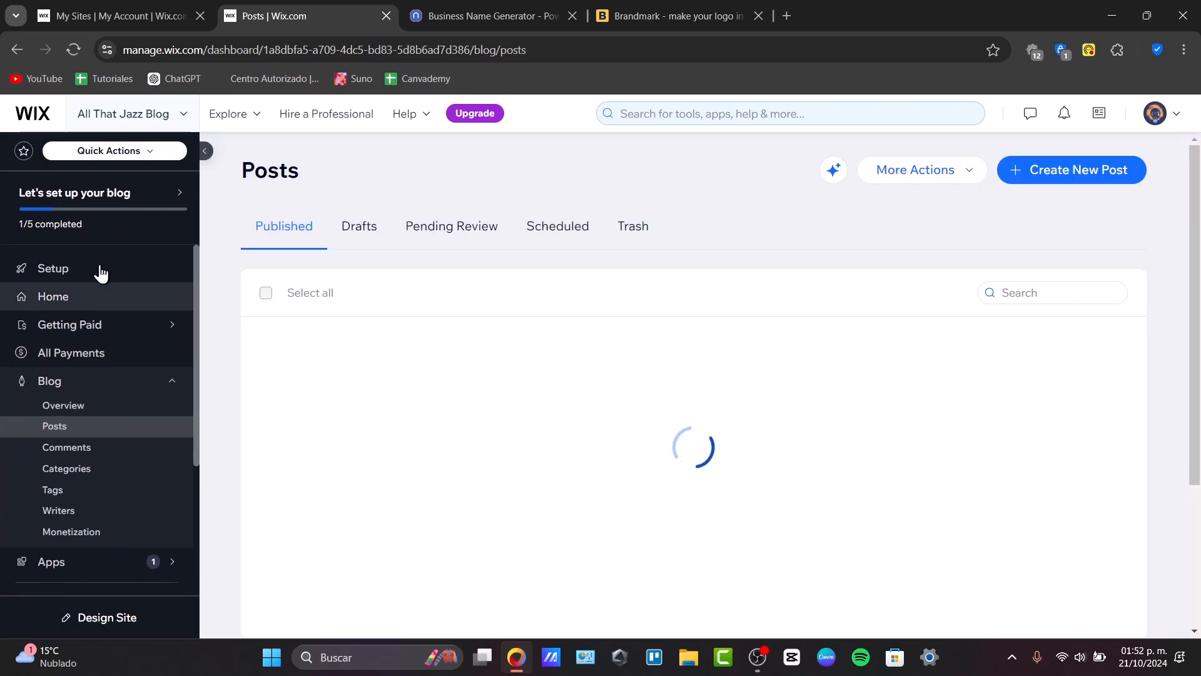
pyautogui.click(100, 278)
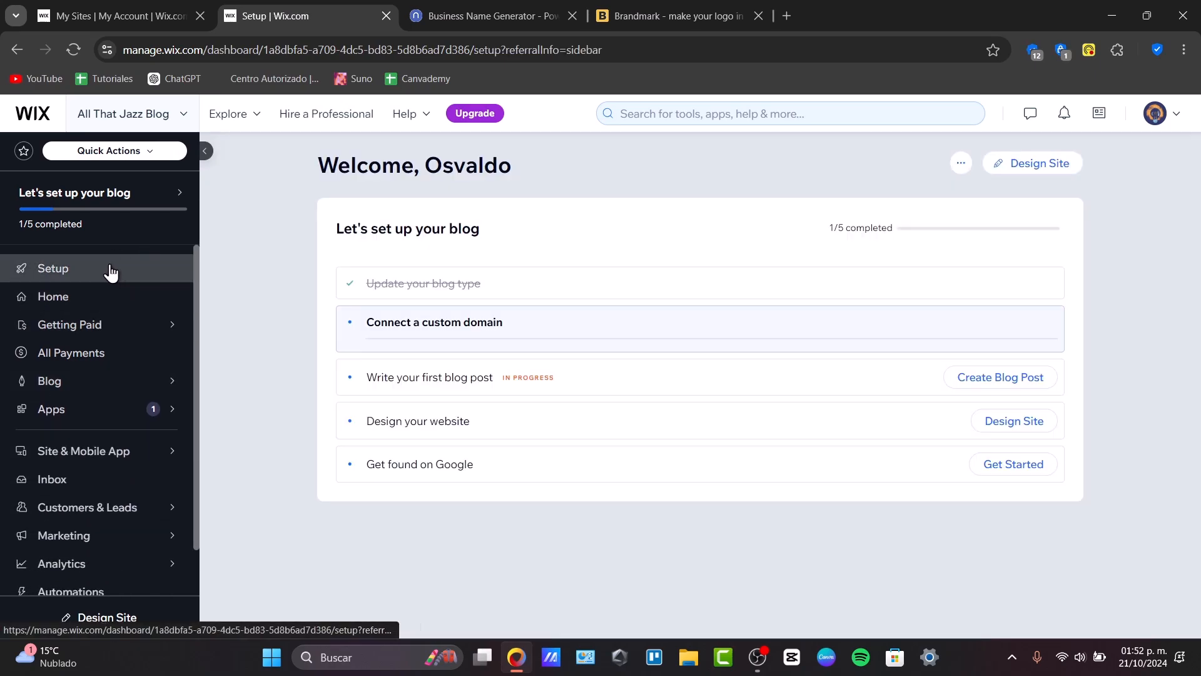
# Browse the dashboard's Home and Getting Paid sections
pyautogui.click(103, 296)
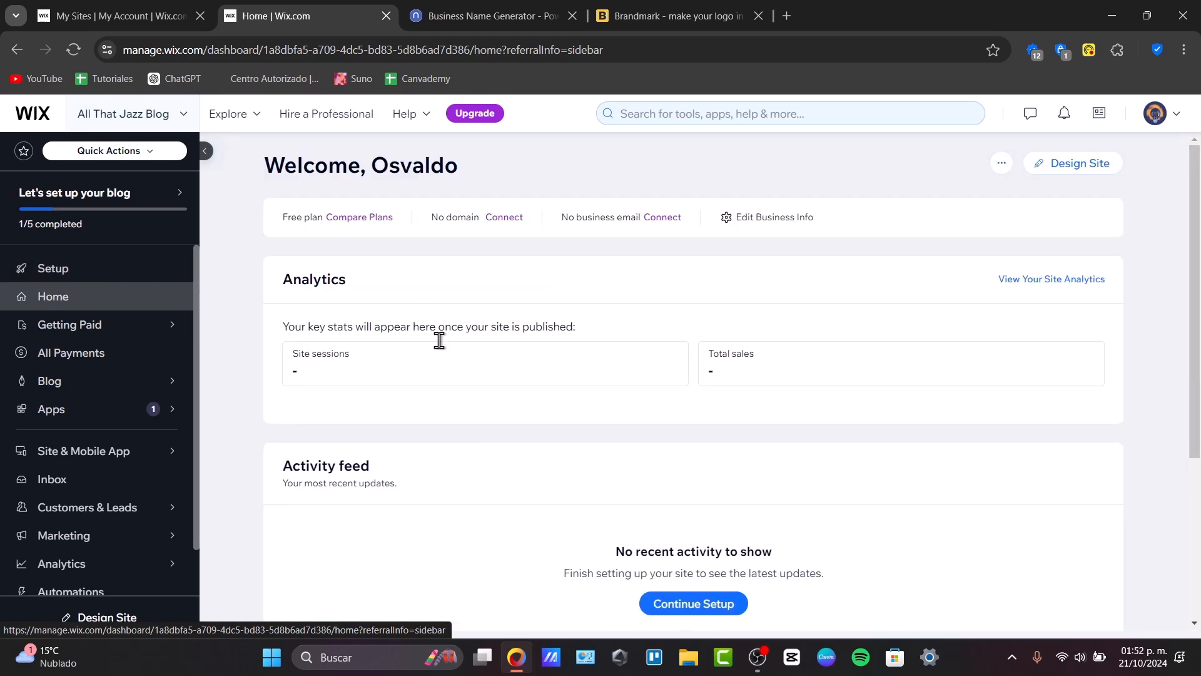
pyautogui.scroll(-4, 573, 322)
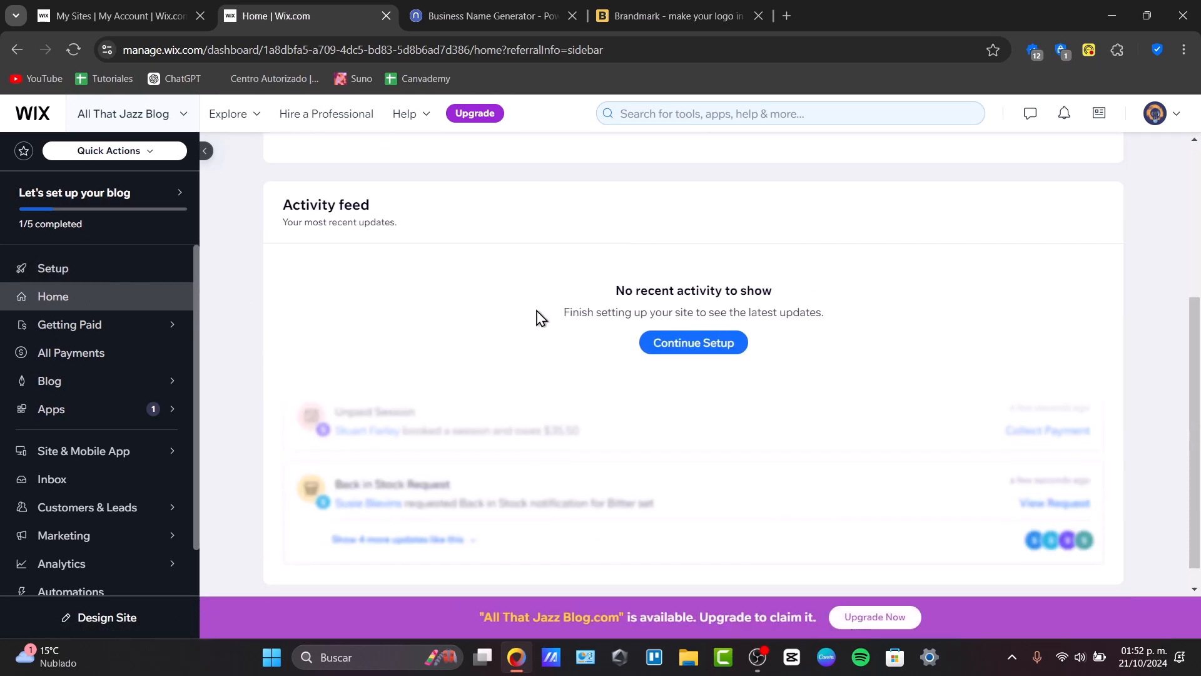
pyautogui.scroll(4, 554, 350)
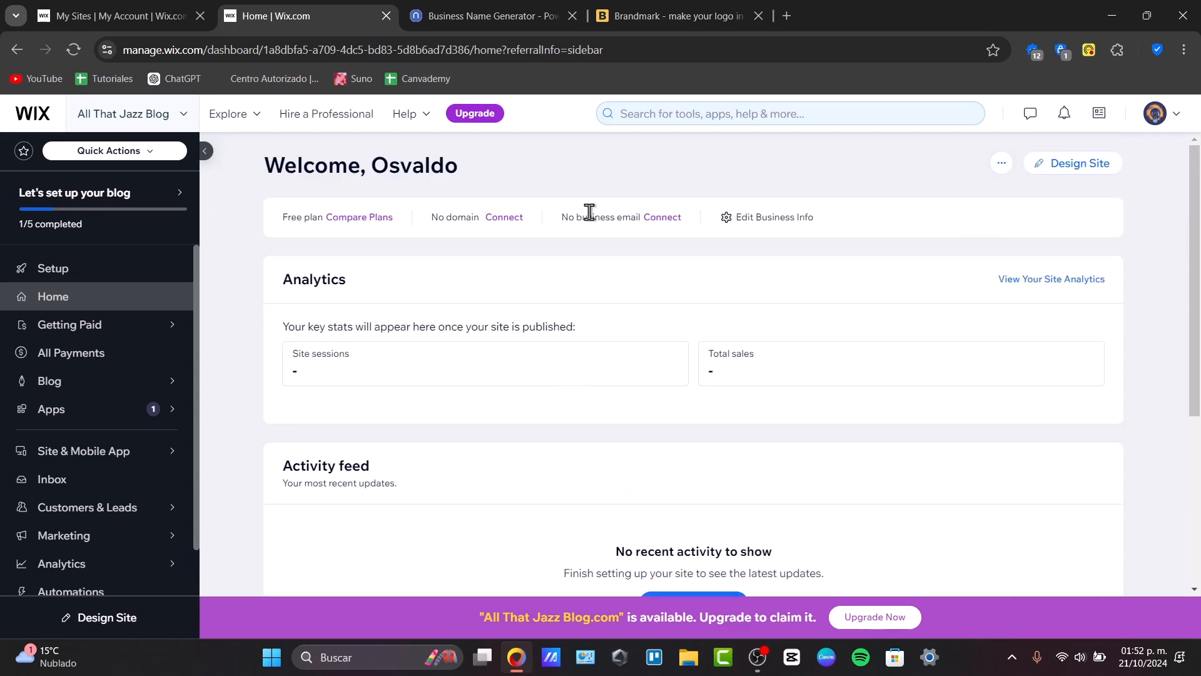
pyautogui.click(139, 337)
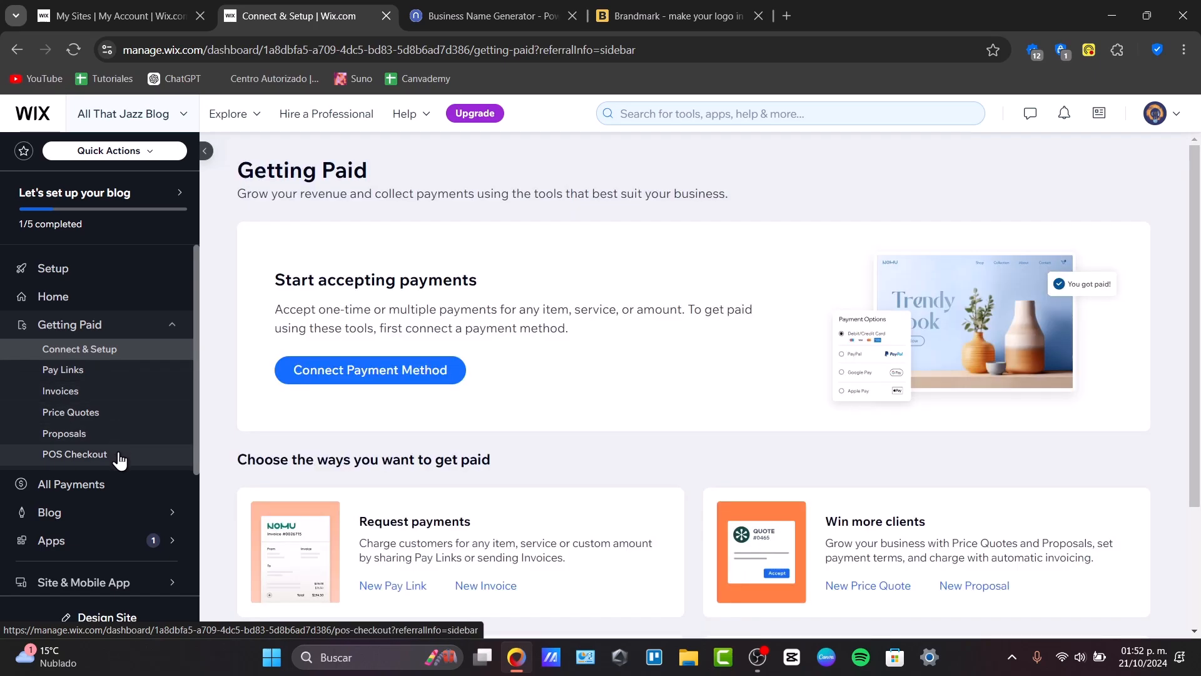
pyautogui.scroll(-3, 119, 460)
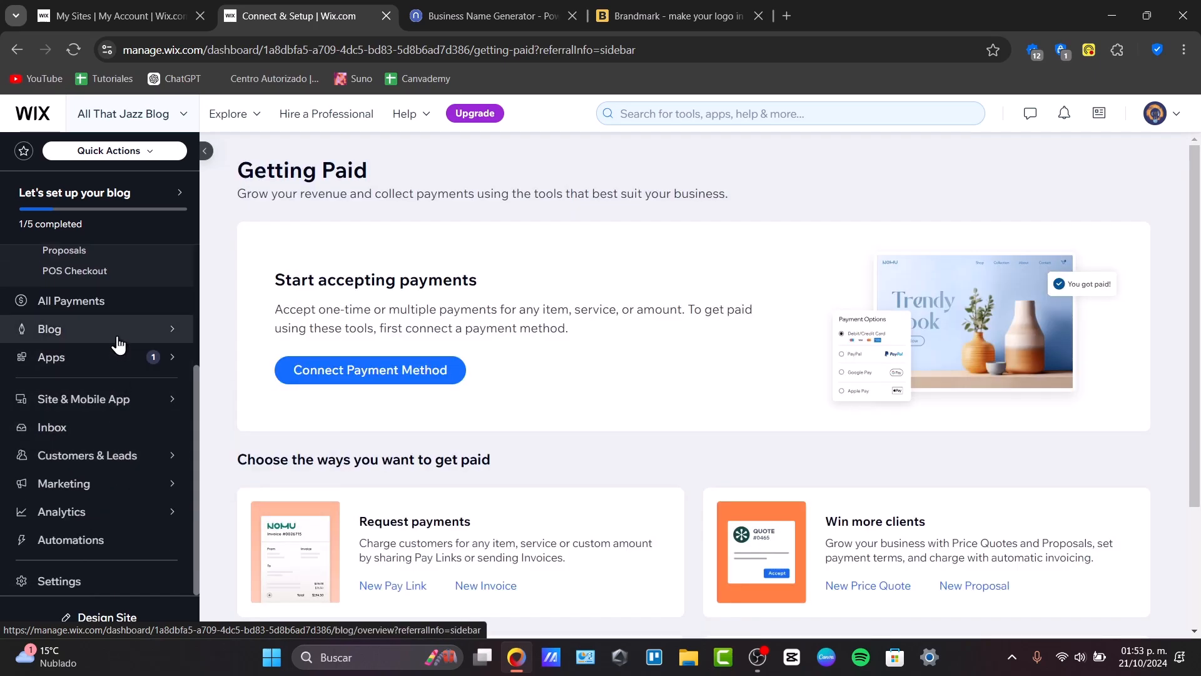
# Browse the dashboard's All Payments, Blog Overview, Manage Apps and Contacts sections
pyautogui.click(108, 301)
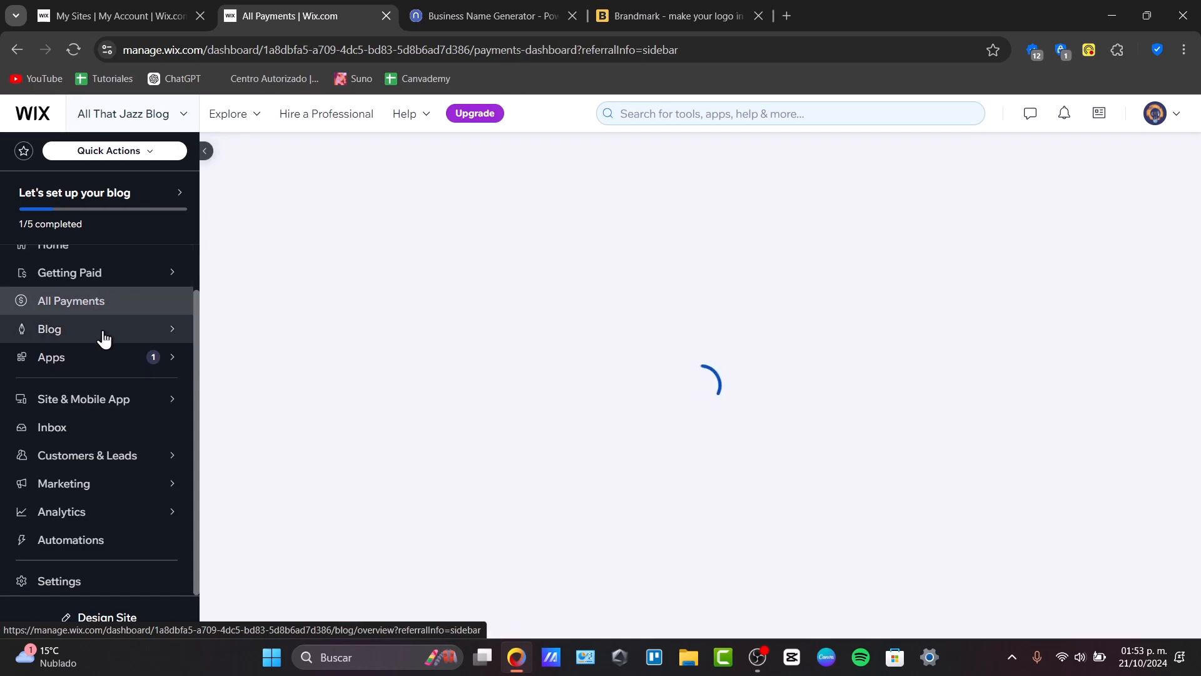
pyautogui.click(104, 339)
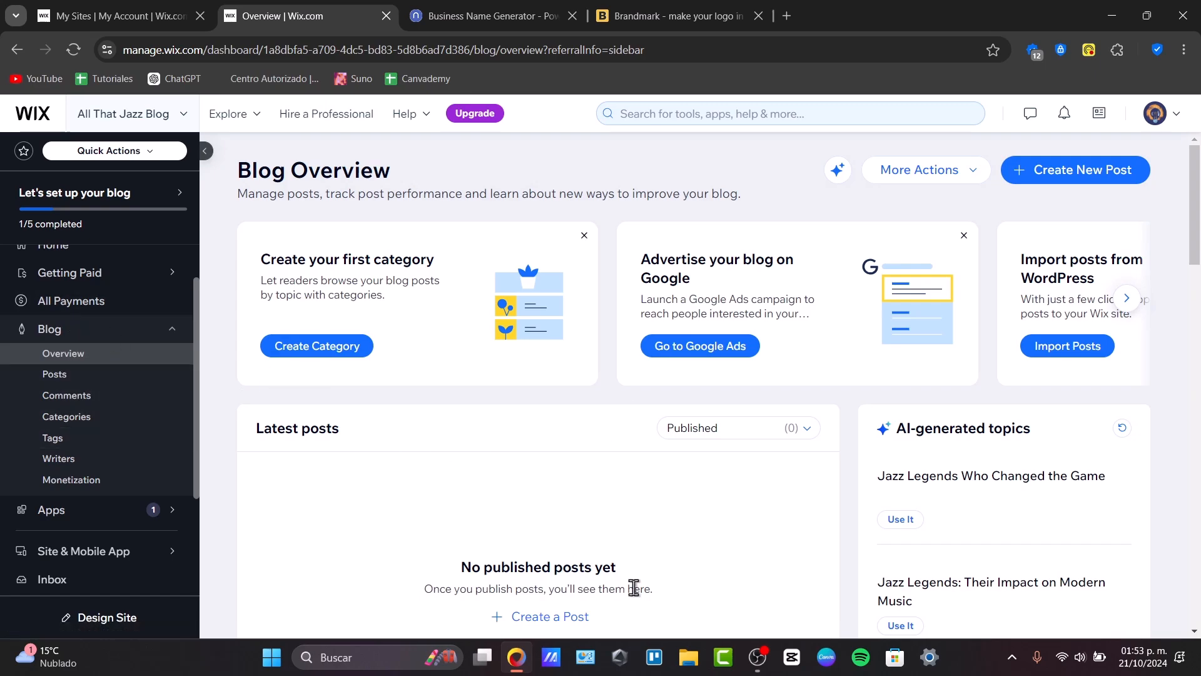
pyautogui.scroll(-4, 699, 538)
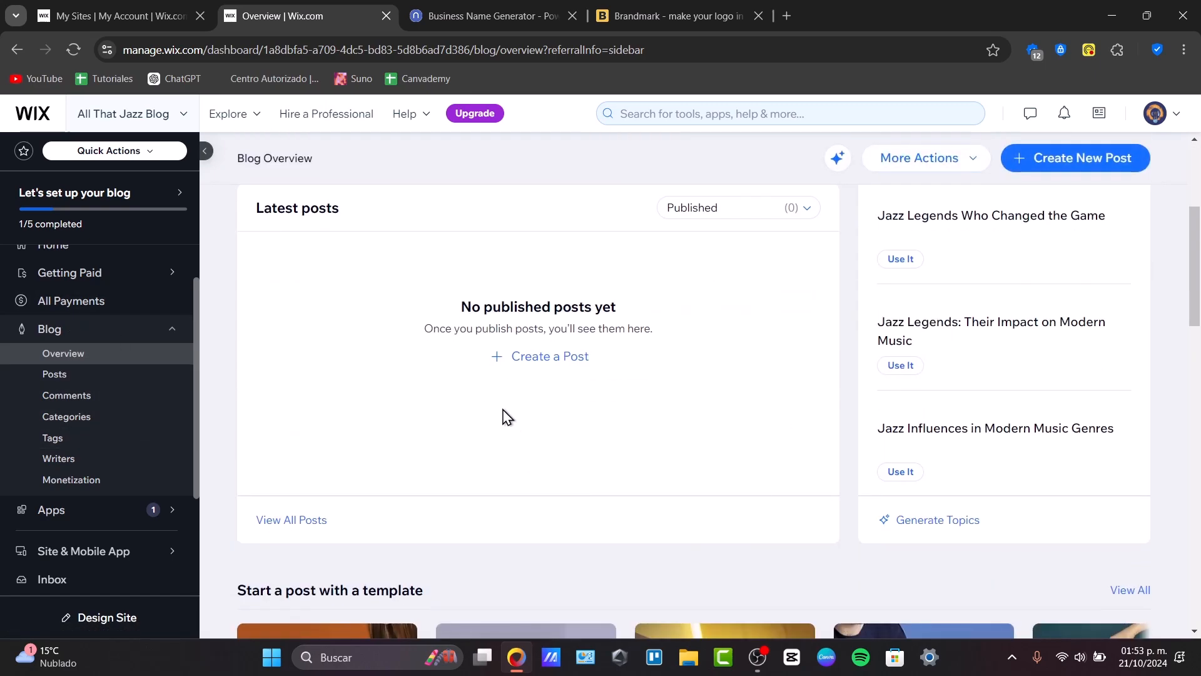
pyautogui.scroll(-3, 504, 415)
pyautogui.scroll(3, 504, 415)
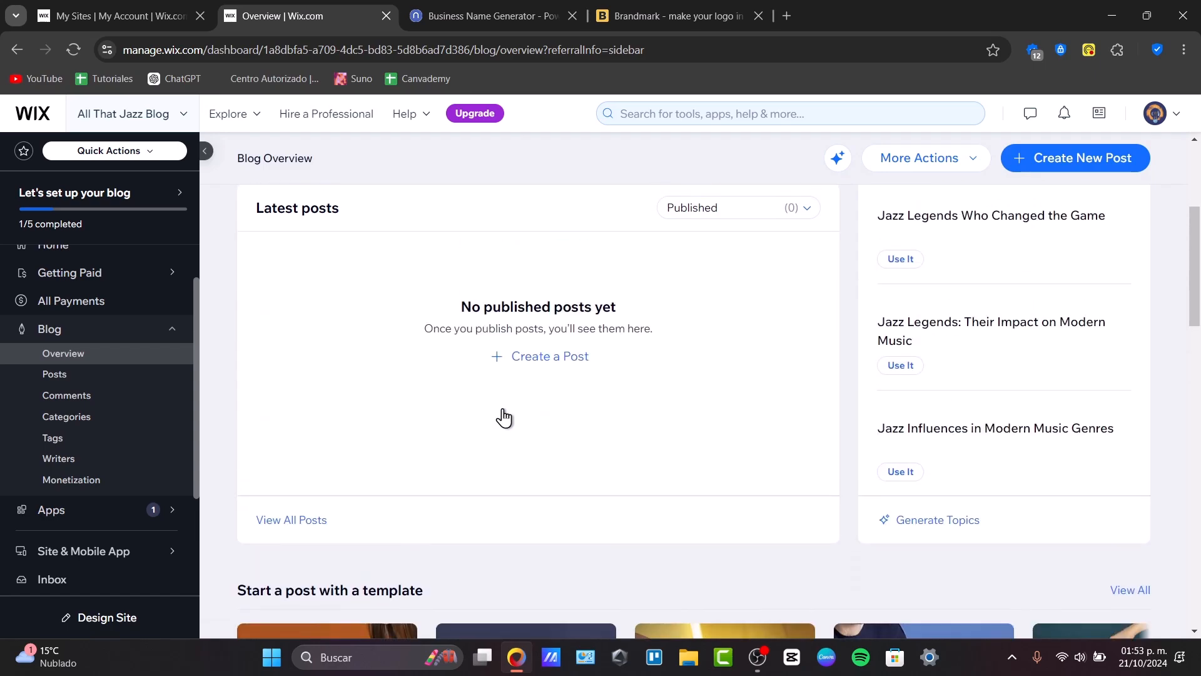
pyautogui.click(44, 514)
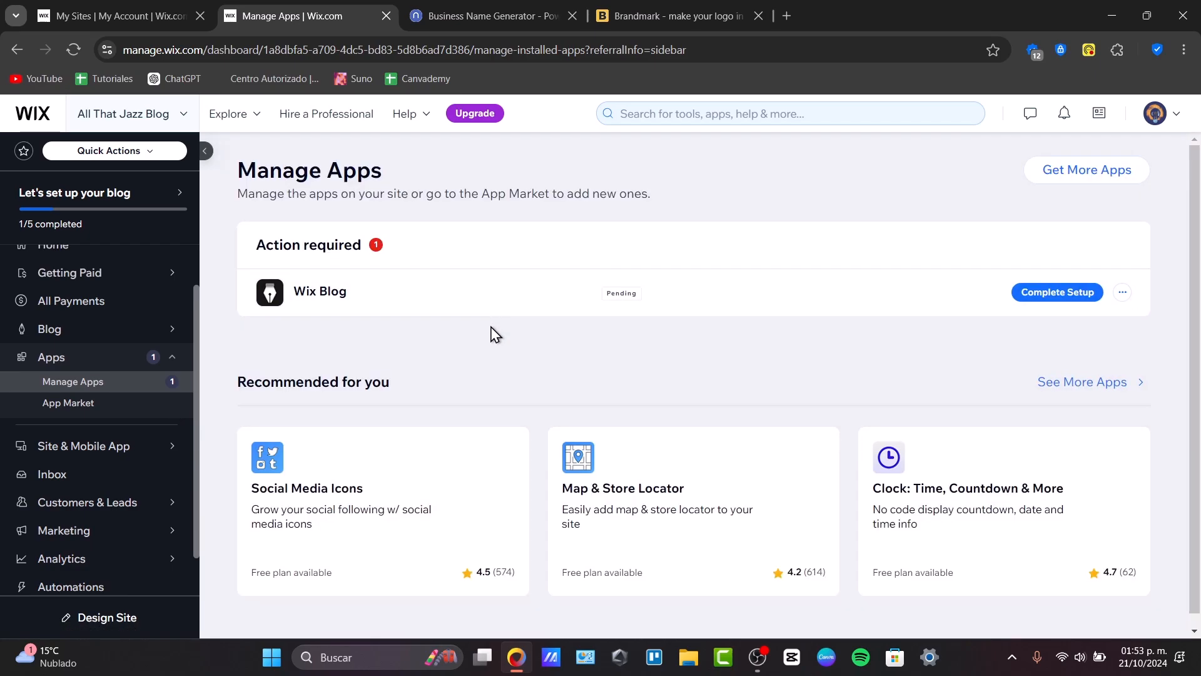
pyautogui.scroll(-1, 495, 334)
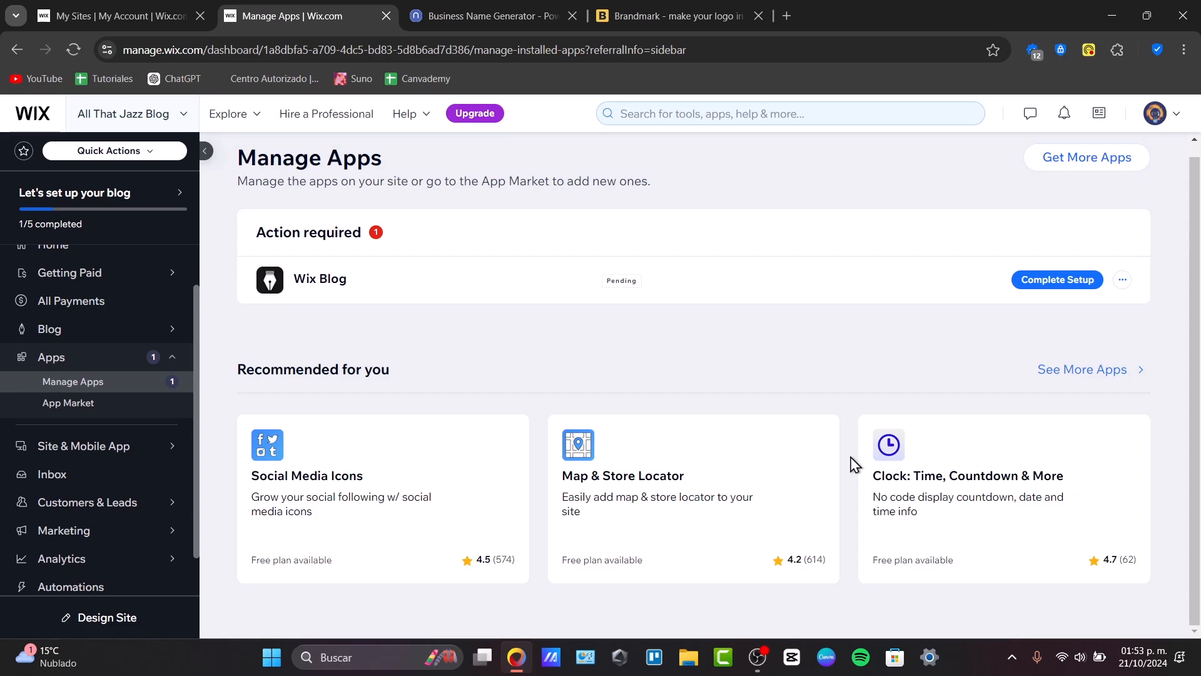
pyautogui.click(36, 447)
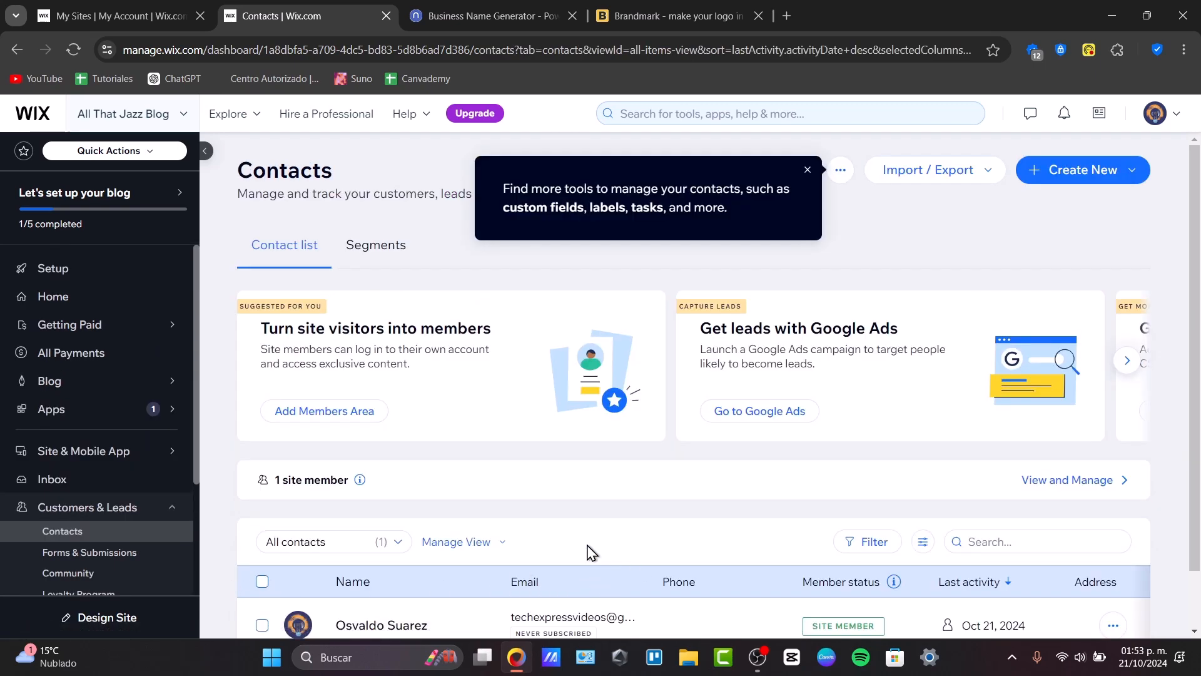
# Return to Setup and start designing the website by picking a template
pyautogui.click(70, 267)
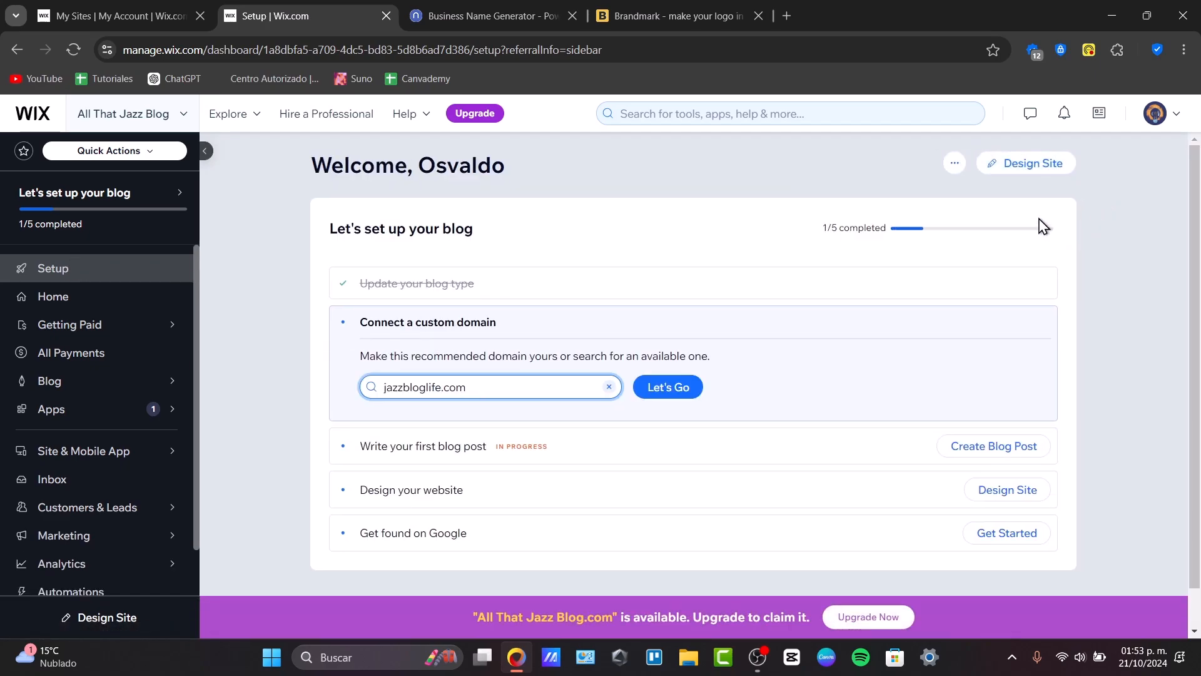
pyautogui.click(1030, 175)
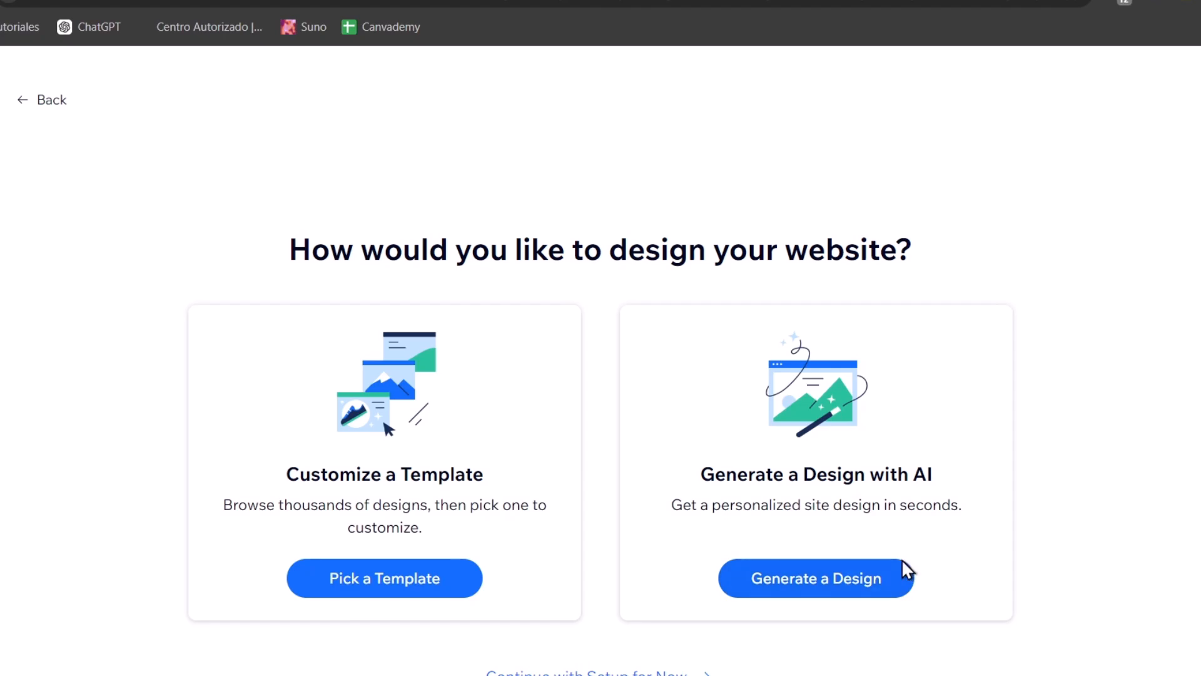
pyautogui.click(449, 579)
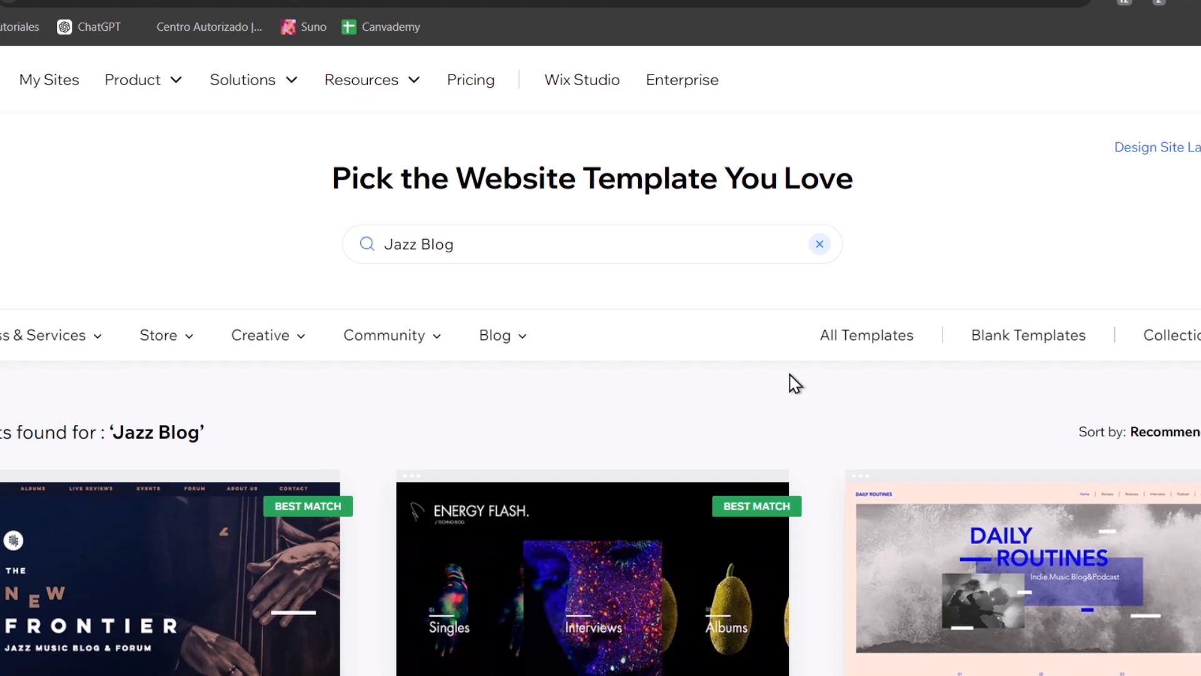
# Preview the Music Blog template from the Jazz Blog results and open it for editing
pyautogui.scroll(-5, 794, 383)
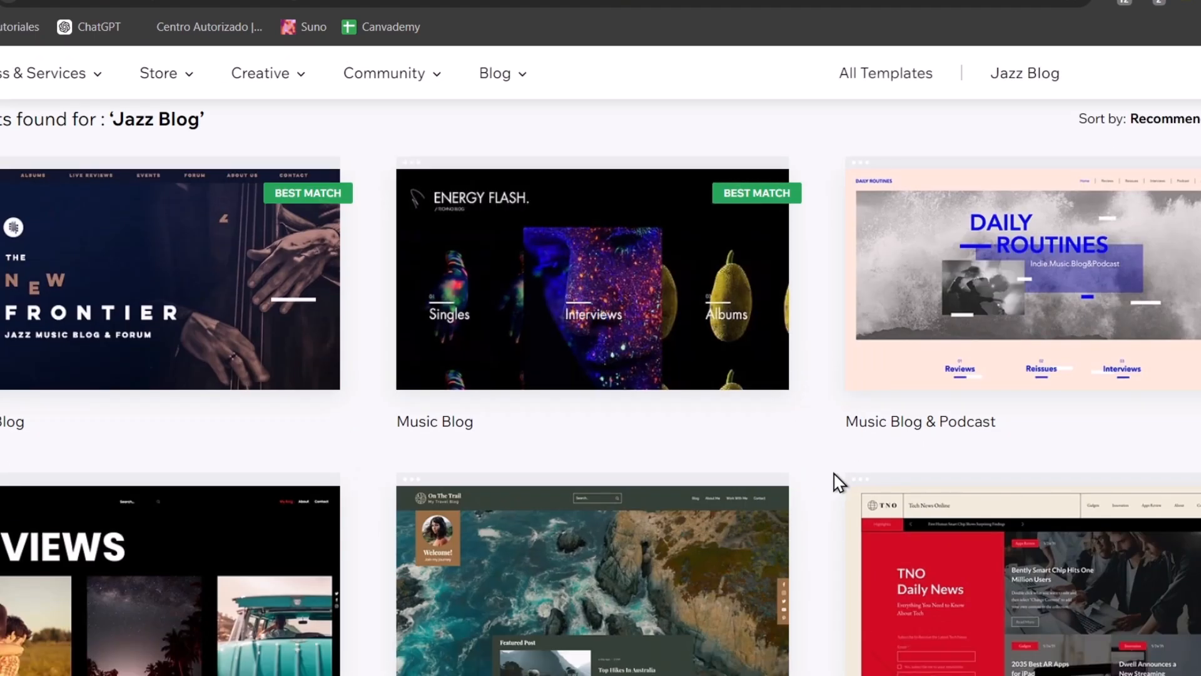
pyautogui.moveTo(757, 389)
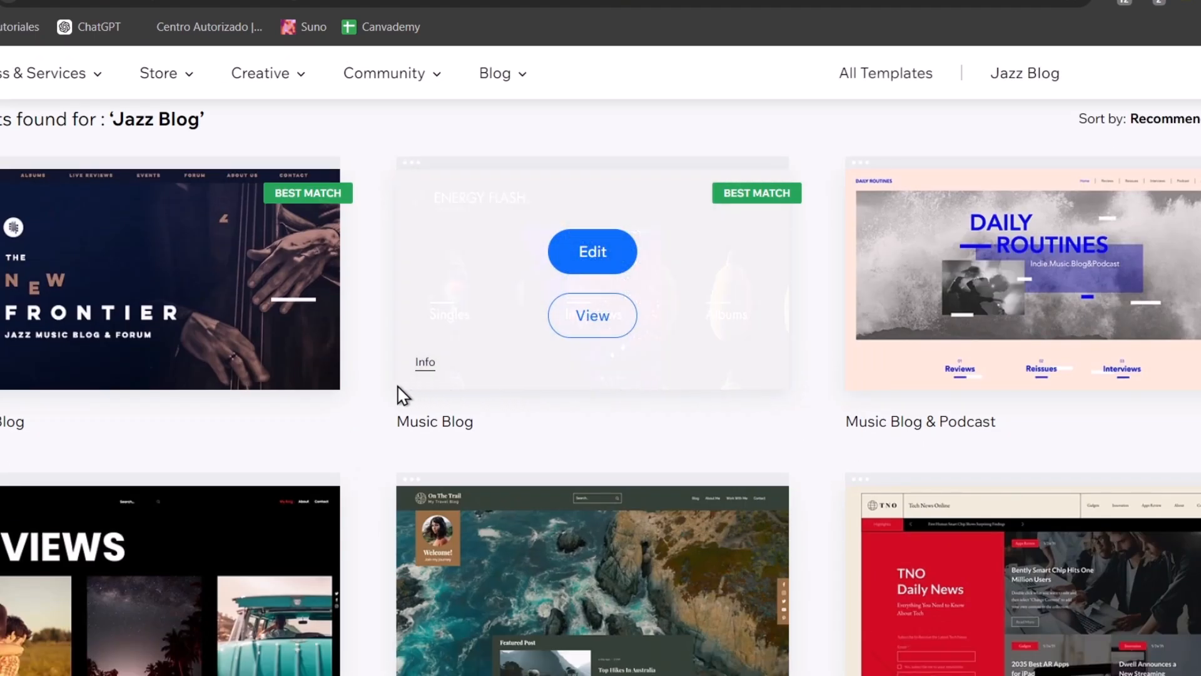
pyautogui.moveTo(636, 287)
pyautogui.click(593, 316)
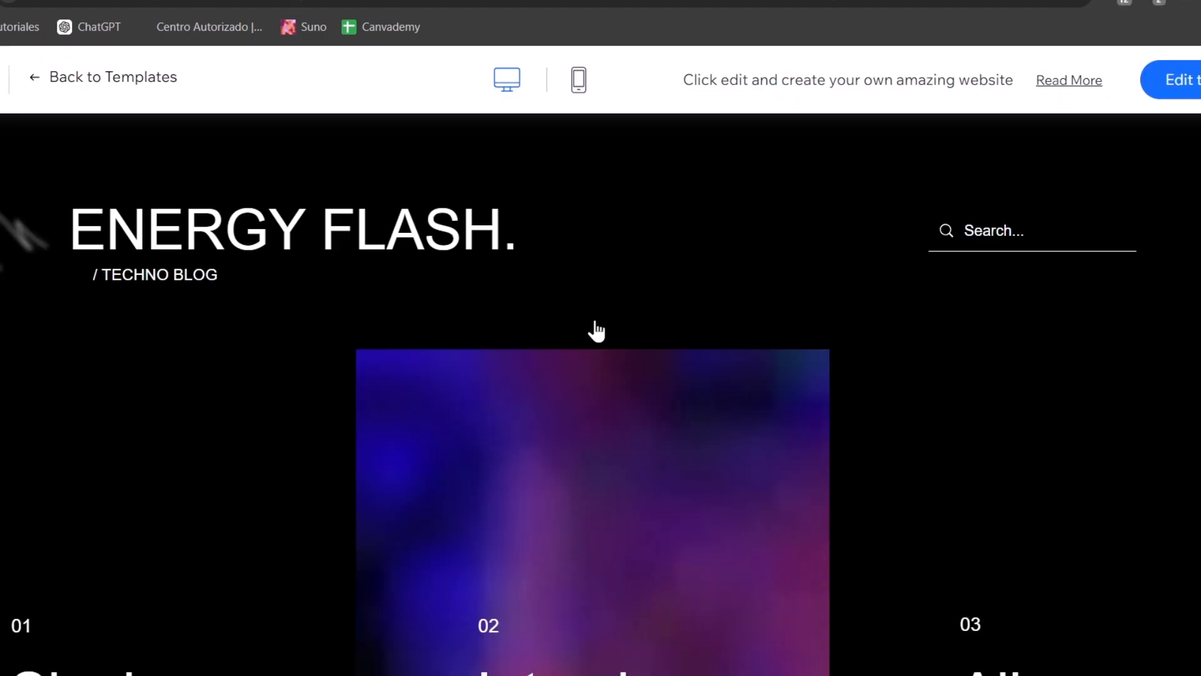
pyautogui.scroll(-10, 596, 328)
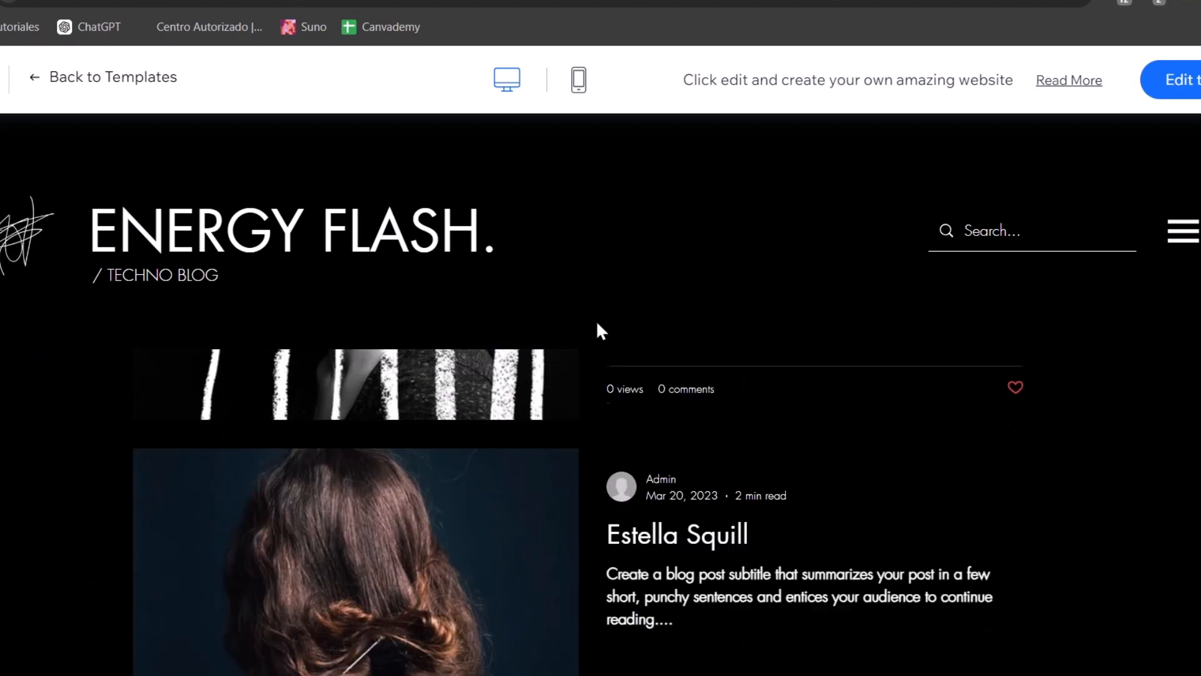
pyautogui.scroll(-15, 850, 432)
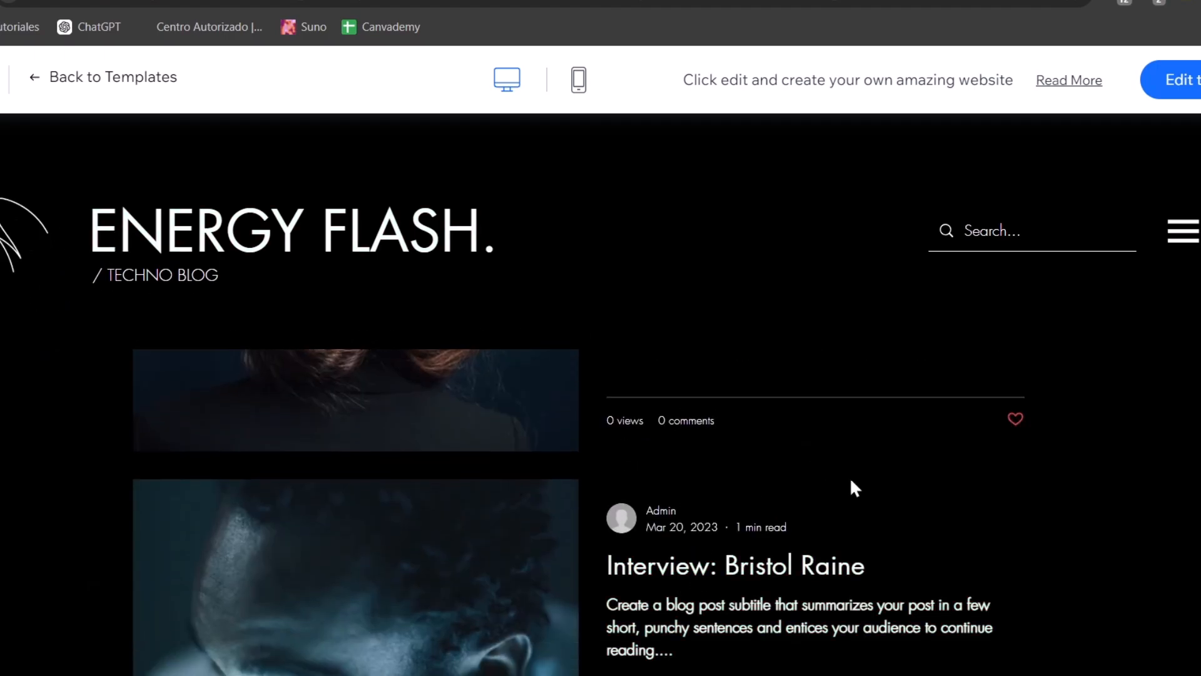
pyautogui.scroll(20, 867, 509)
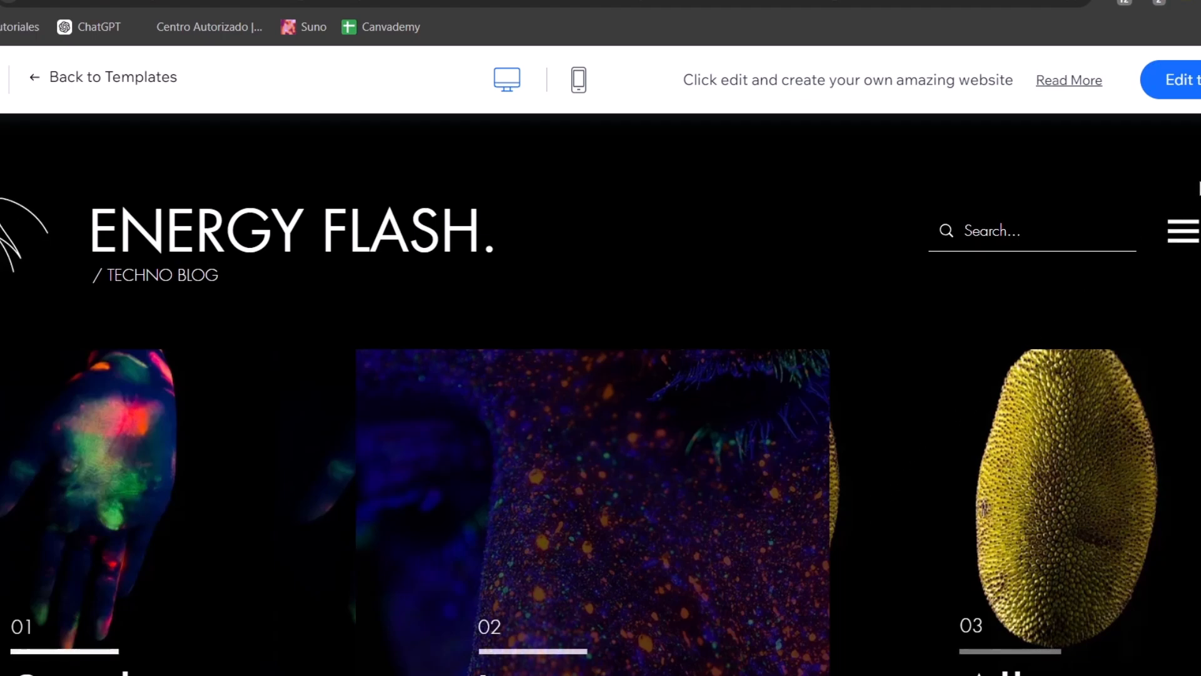
pyautogui.click(1179, 80)
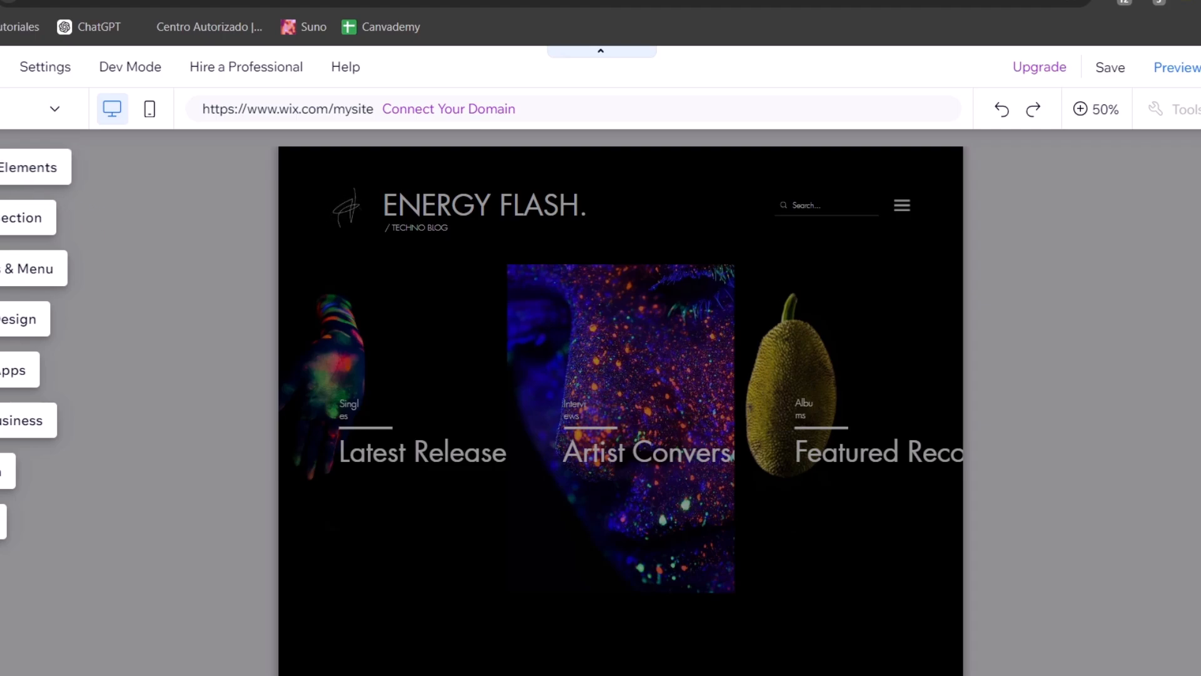
# Browse the editor's panels for elements, sections, pages, site design, apps, business tools, media and CMS
pyautogui.click(13, 167)
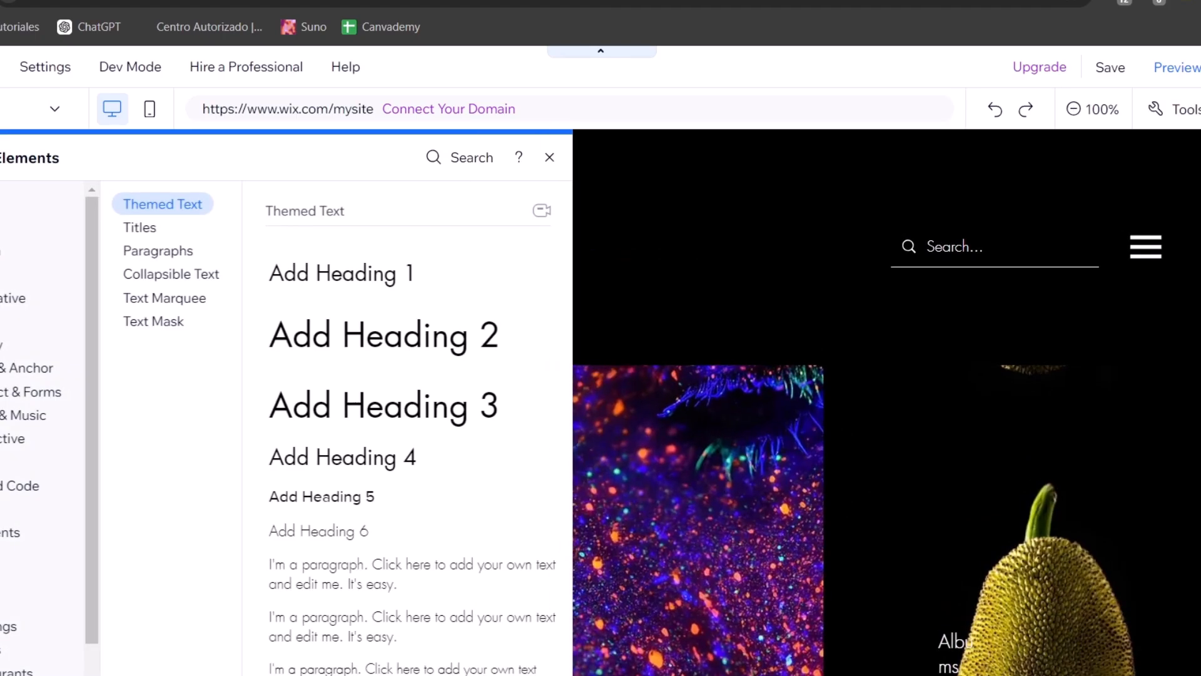
pyautogui.click(23, 237)
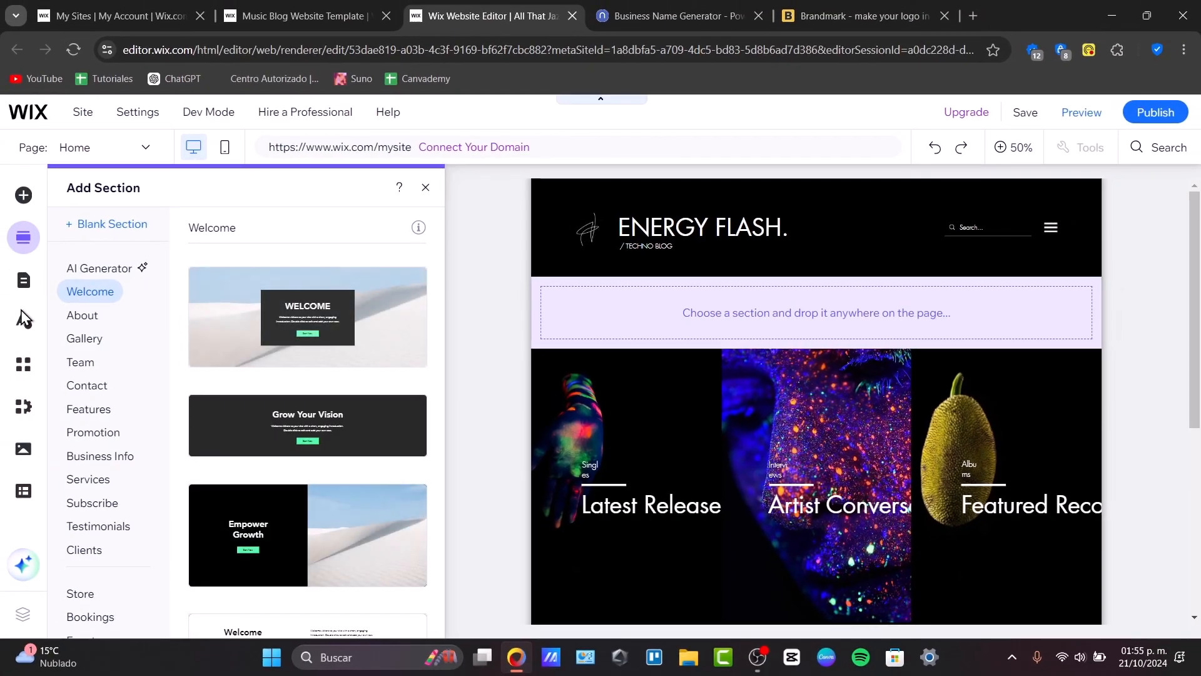
pyautogui.click(25, 285)
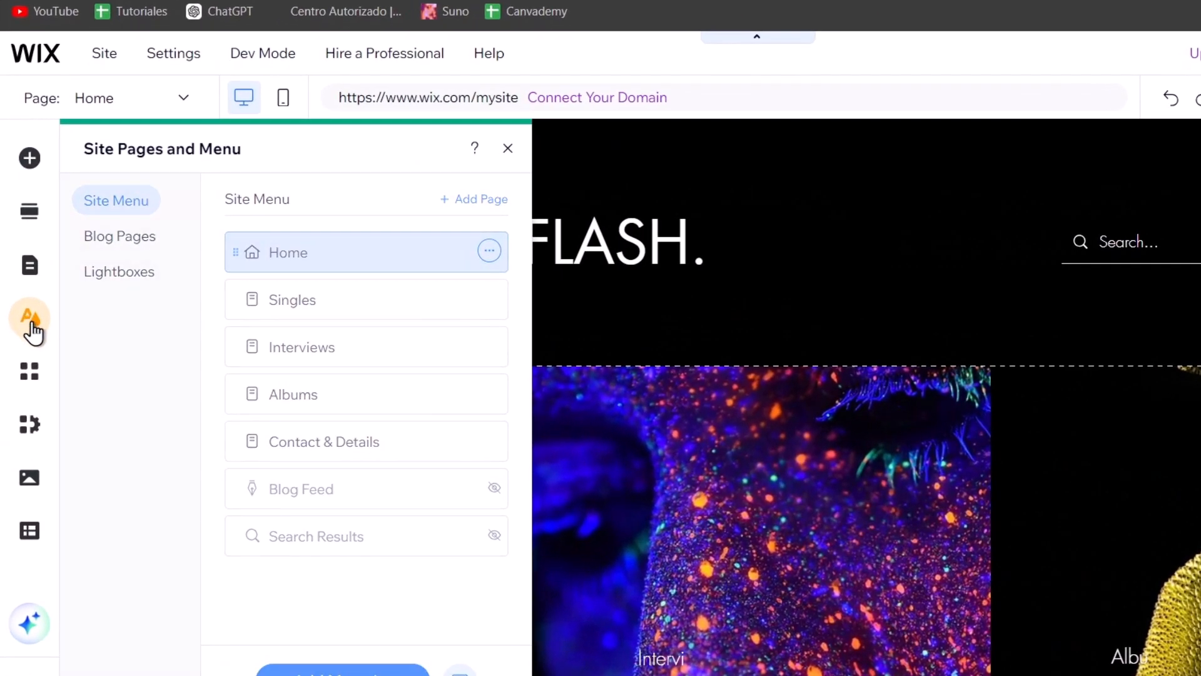
pyautogui.click(25, 322)
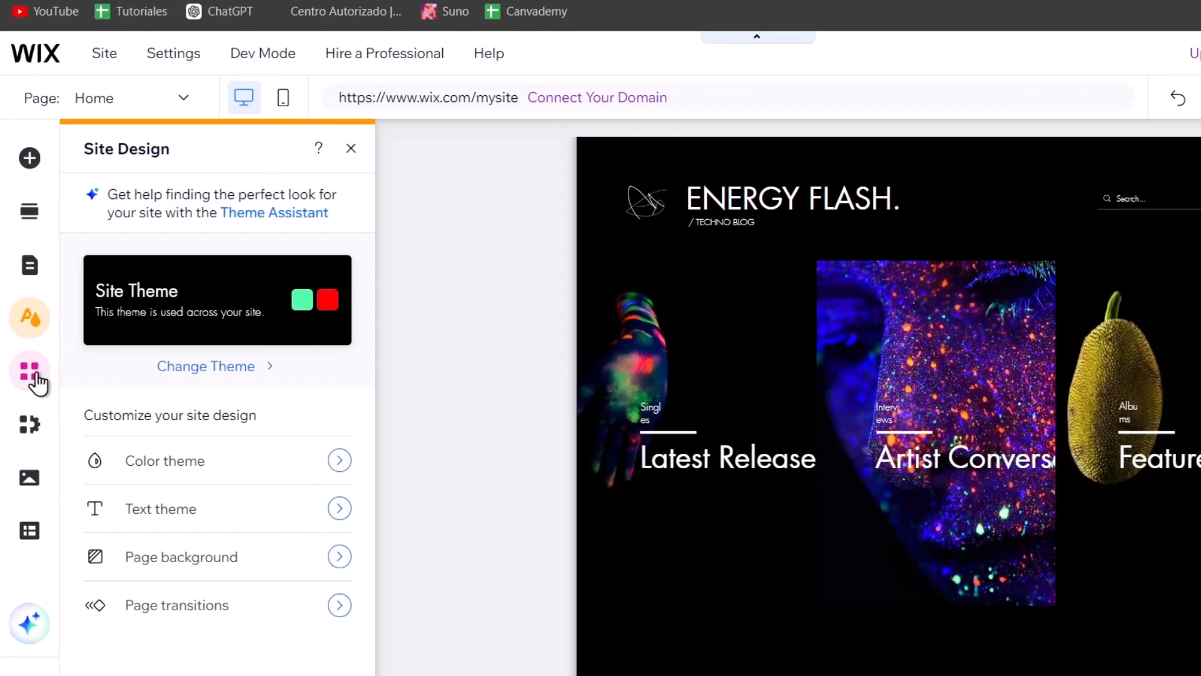
pyautogui.click(36, 375)
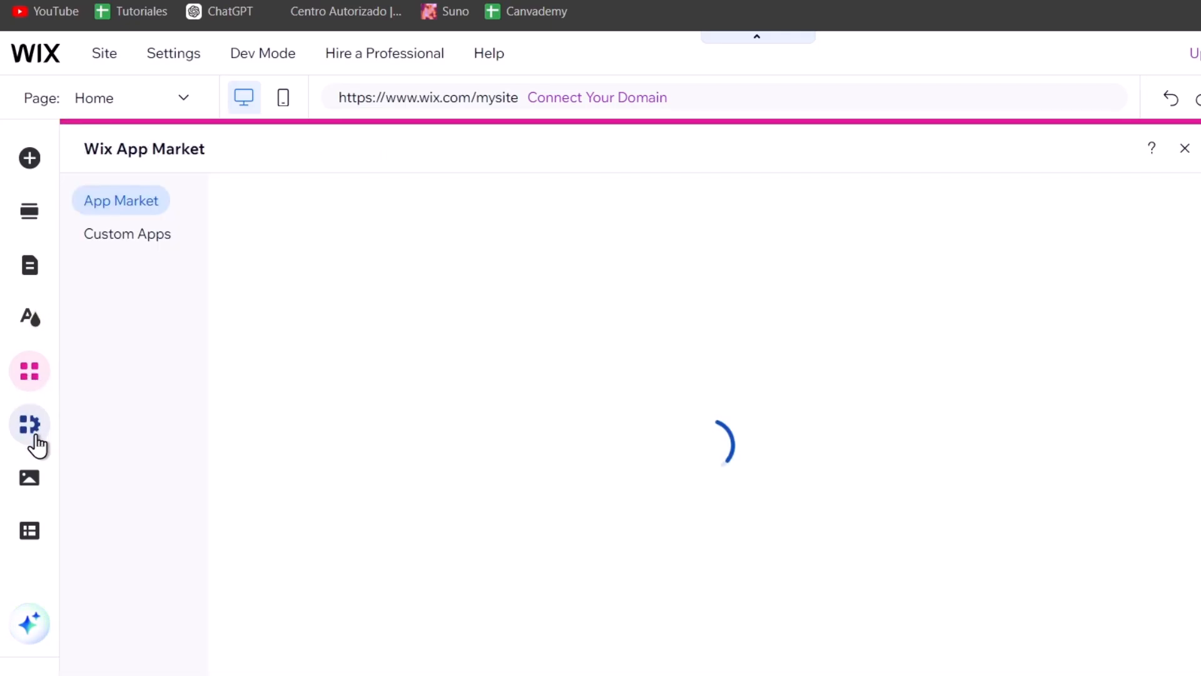
pyautogui.click(35, 437)
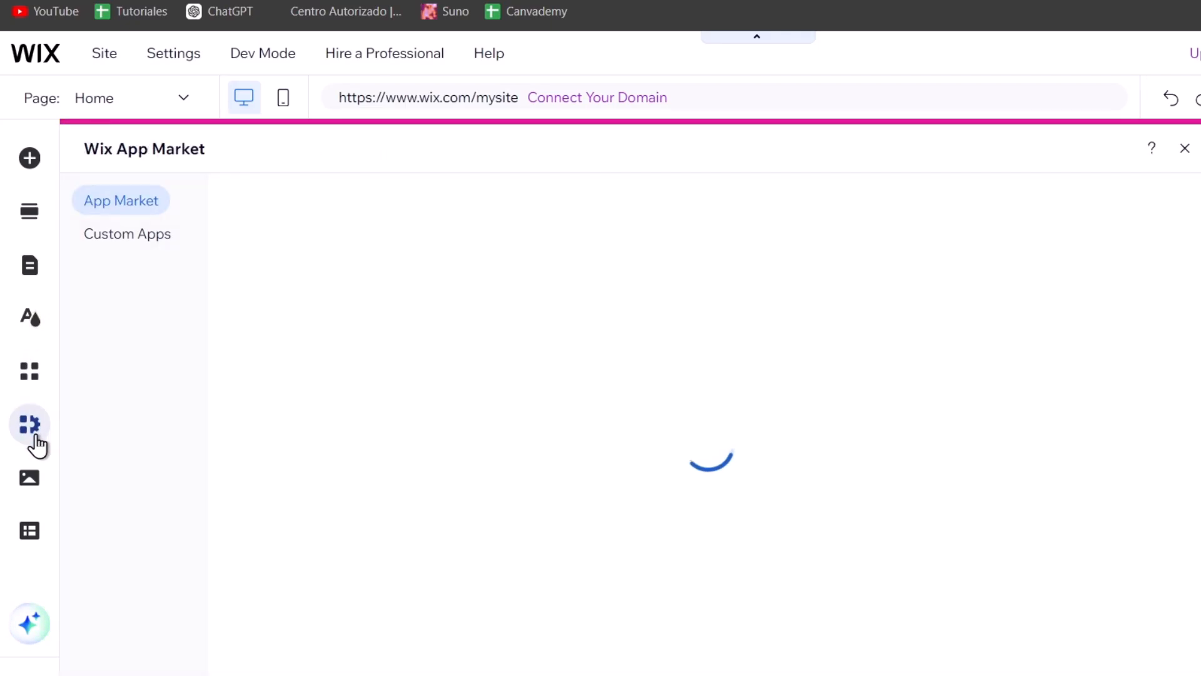
pyautogui.click(31, 477)
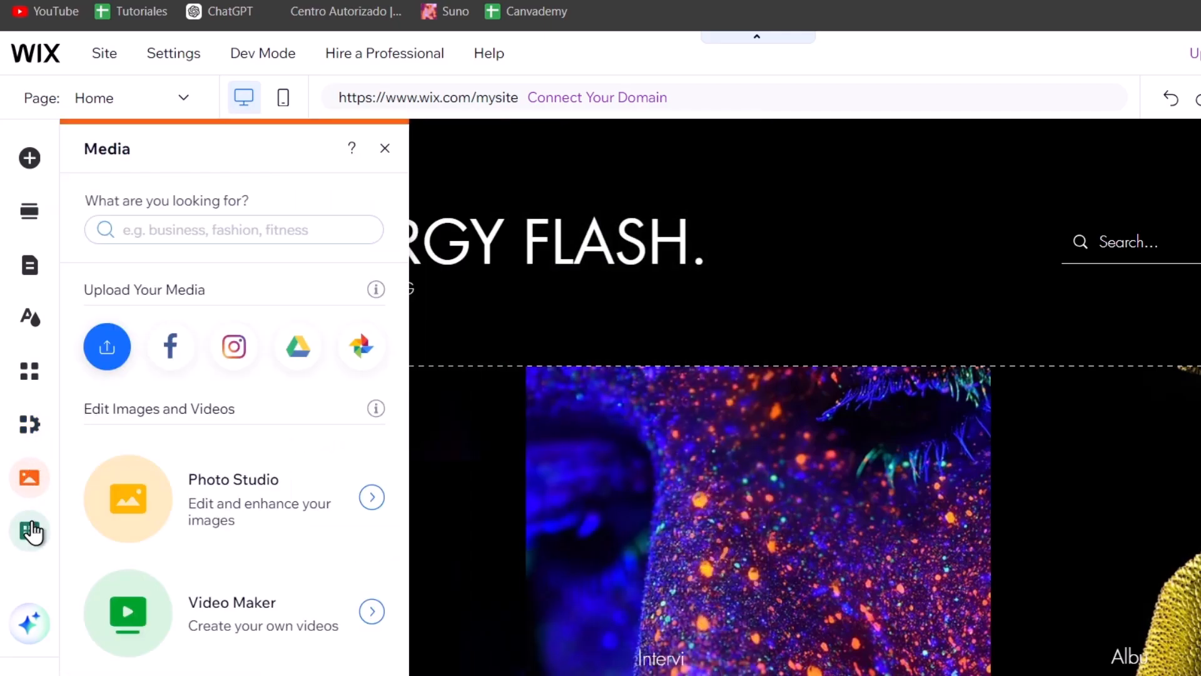
pyautogui.click(31, 530)
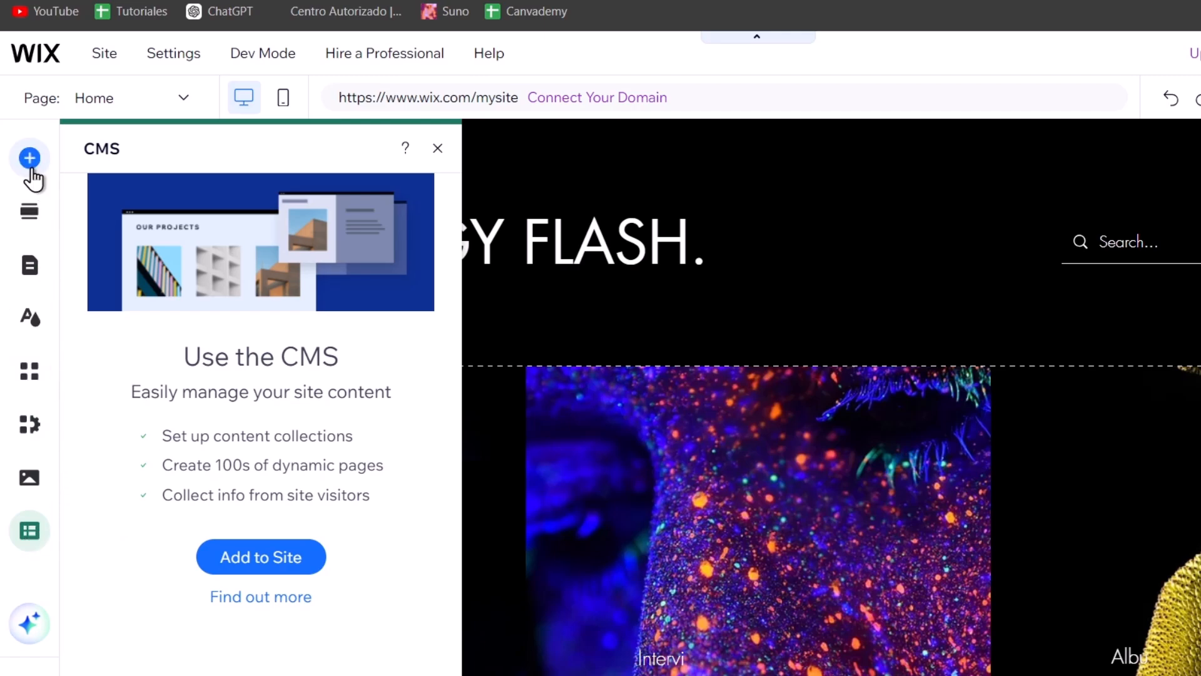
pyautogui.click(897, 350)
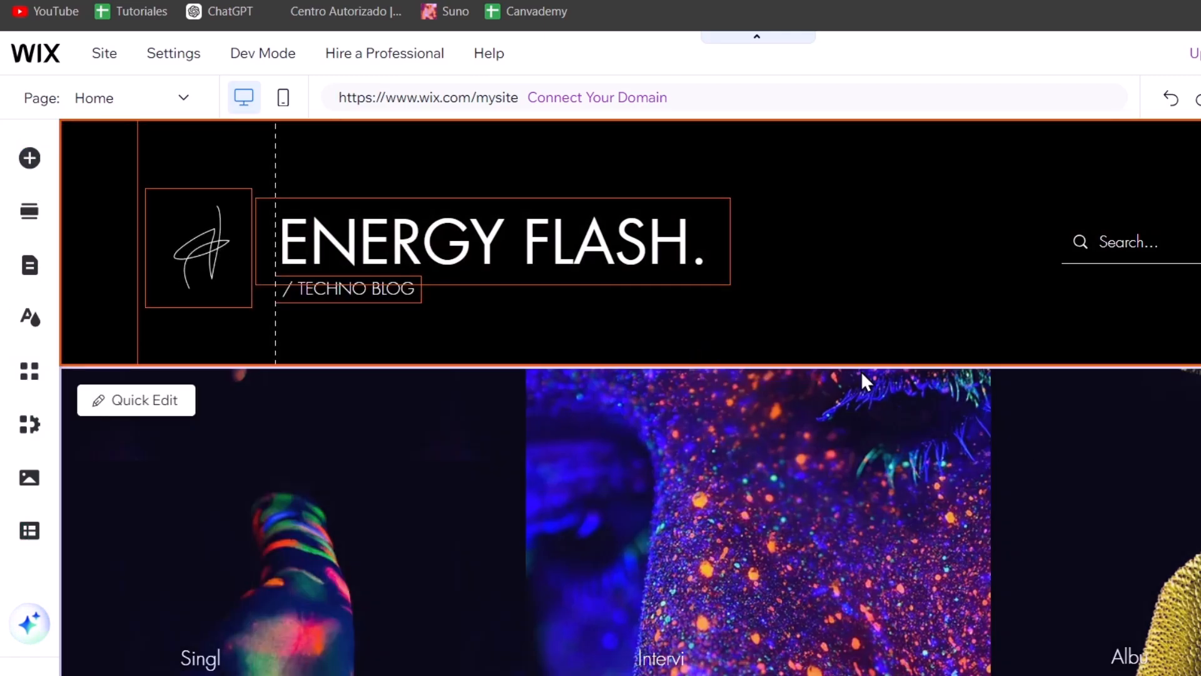
# Change the header title button's text to ALL THAT JAZZ
pyautogui.doubleClick(627, 249)
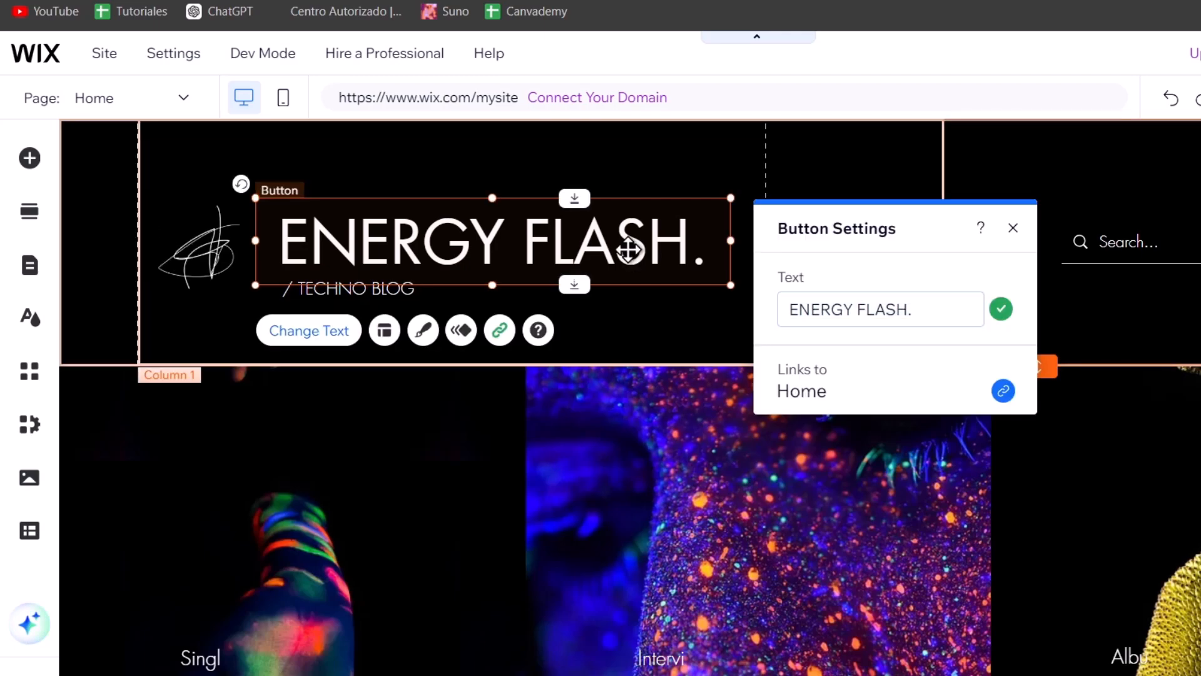
pyautogui.click(867, 311)
pyautogui.write('al')
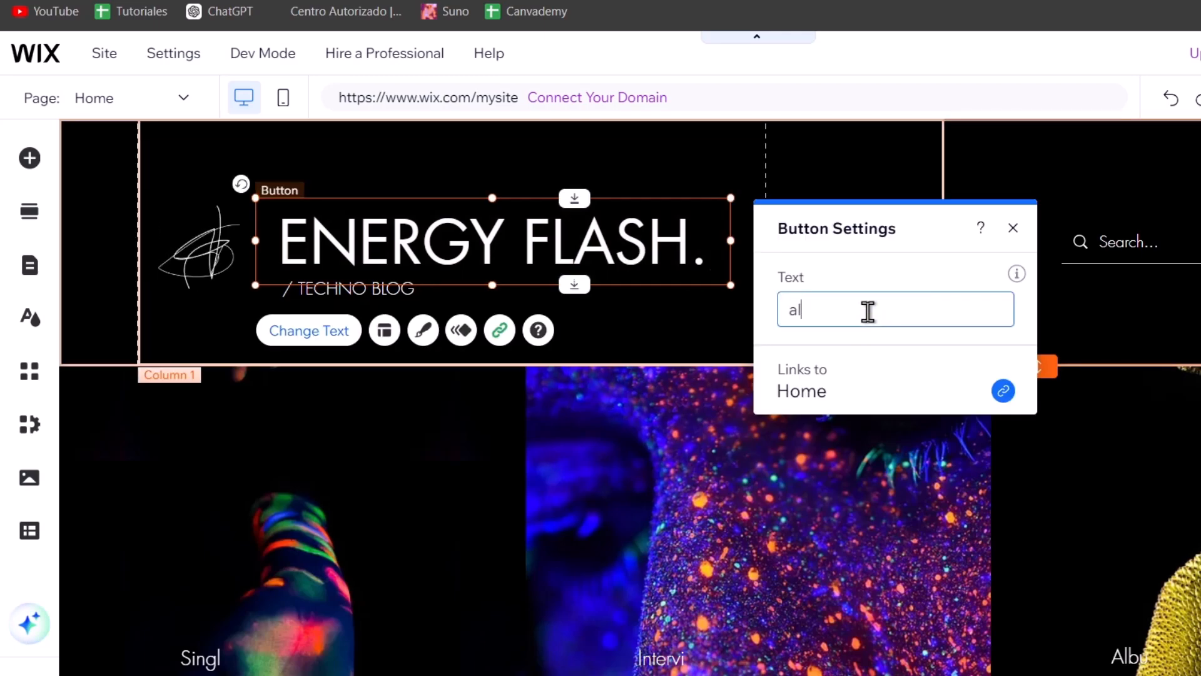
pyautogui.press('BackSpace')
pyautogui.write('AL')
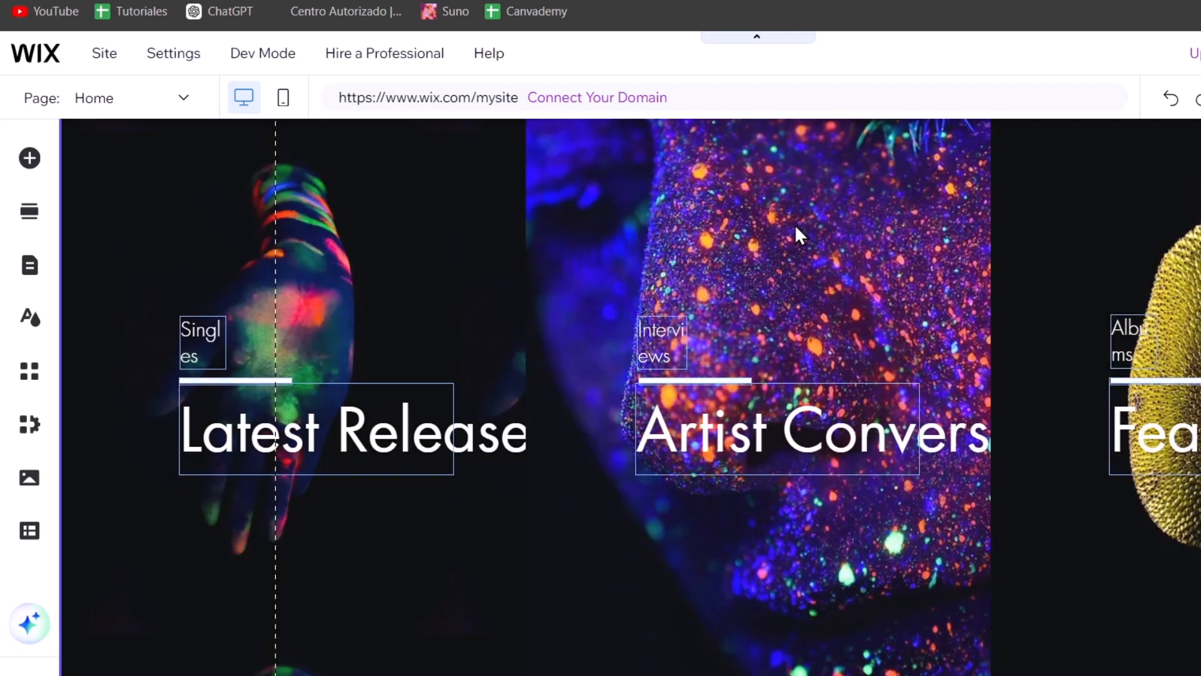
pyautogui.click(796, 227)
# Select the third column and set its background to an AI-generated jazz band image
pyautogui.click(1019, 269)
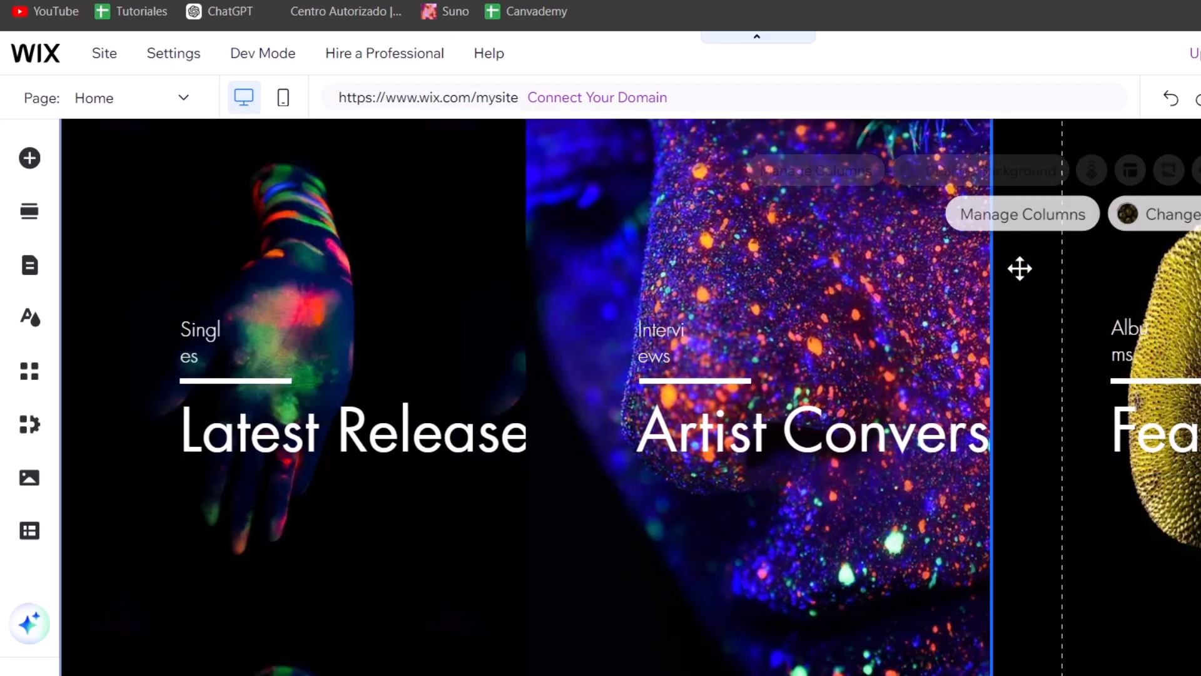
pyautogui.scroll(5, 1017, 276)
pyautogui.scroll(-5, 1016, 294)
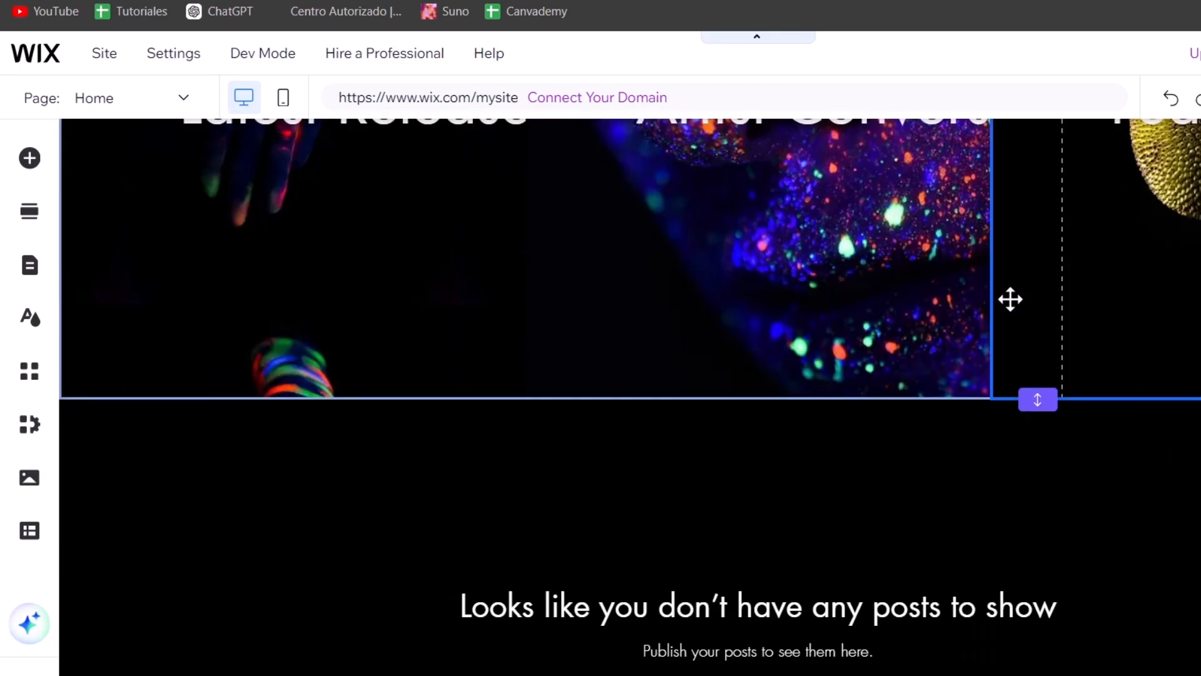
pyautogui.scroll(5, 1088, 289)
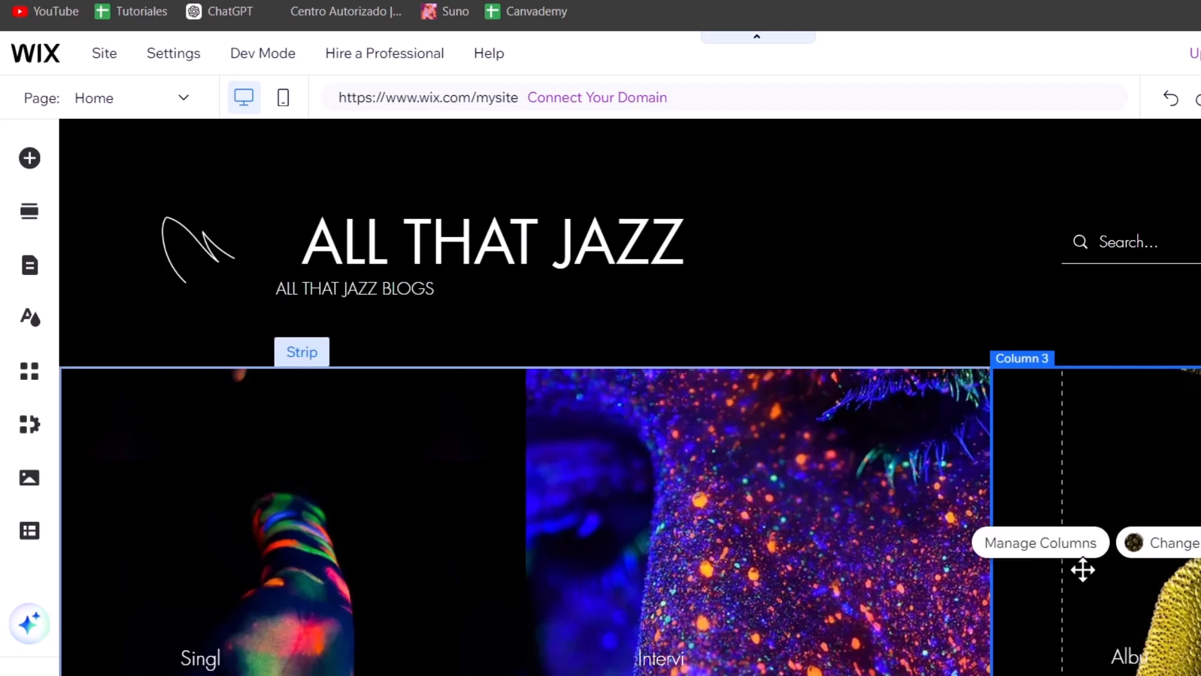
pyautogui.click(1125, 549)
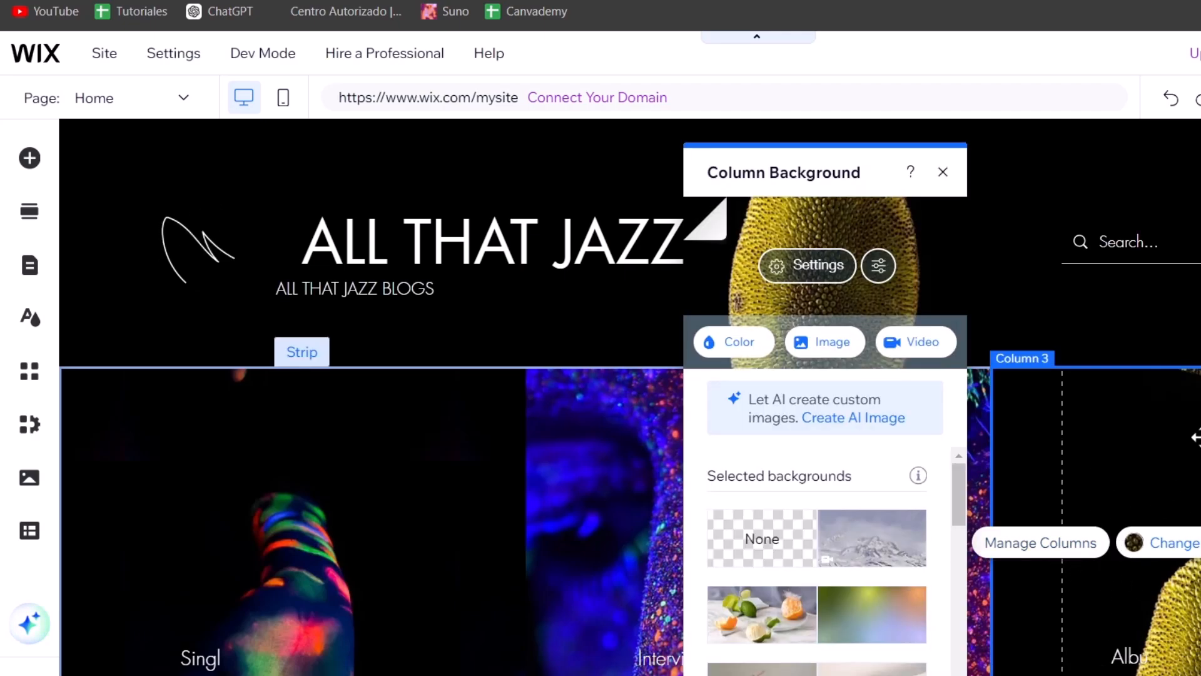
pyautogui.scroll(-5, 1001, 525)
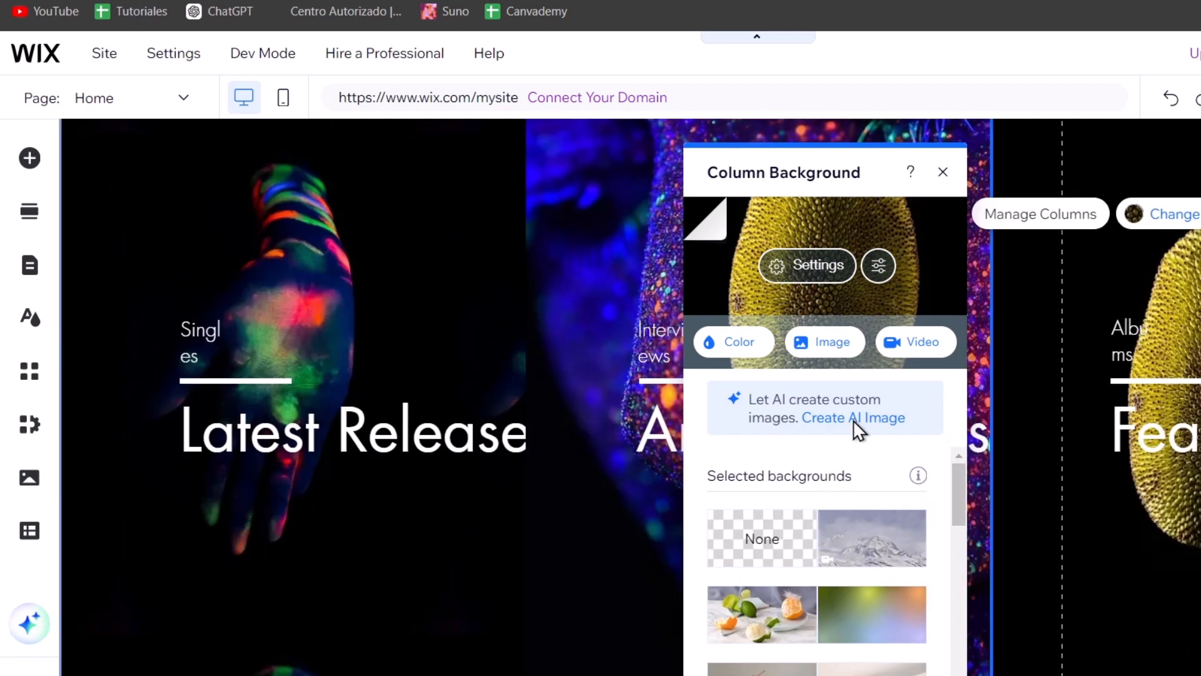
pyautogui.click(853, 419)
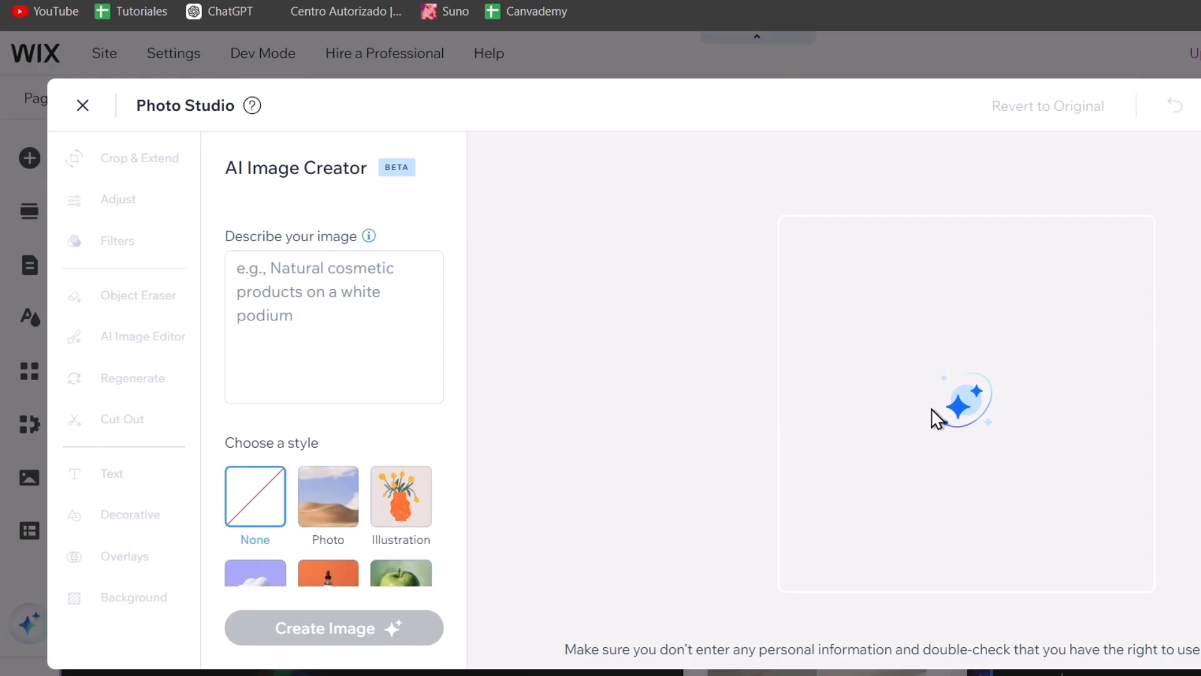
pyautogui.click(387, 341)
pyautogui.write('A')
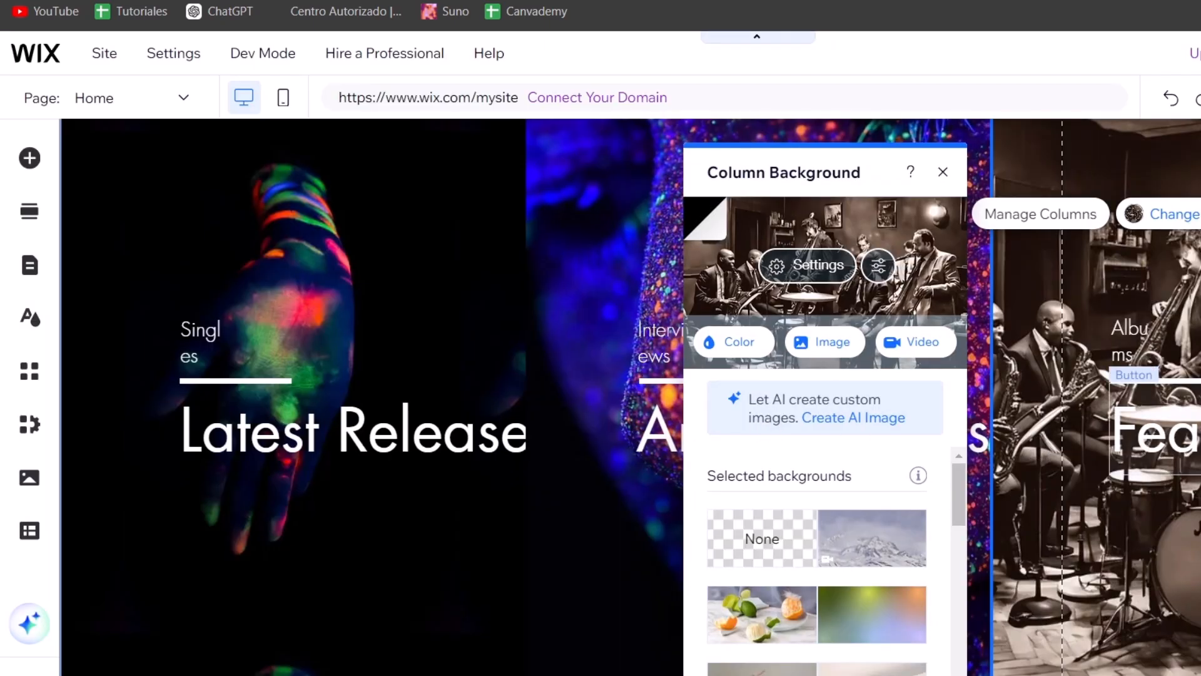
# Delete the three-column strip below the header
pyautogui.scroll(5, 1164, 440)
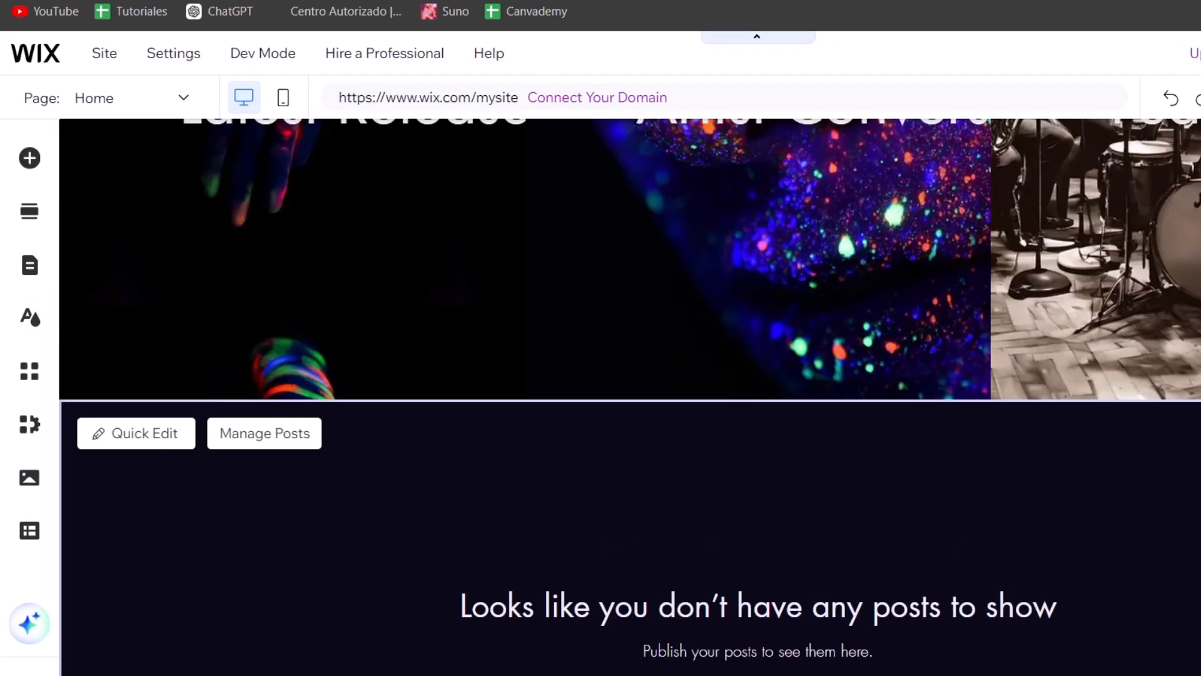
pyautogui.scroll(10, 995, 507)
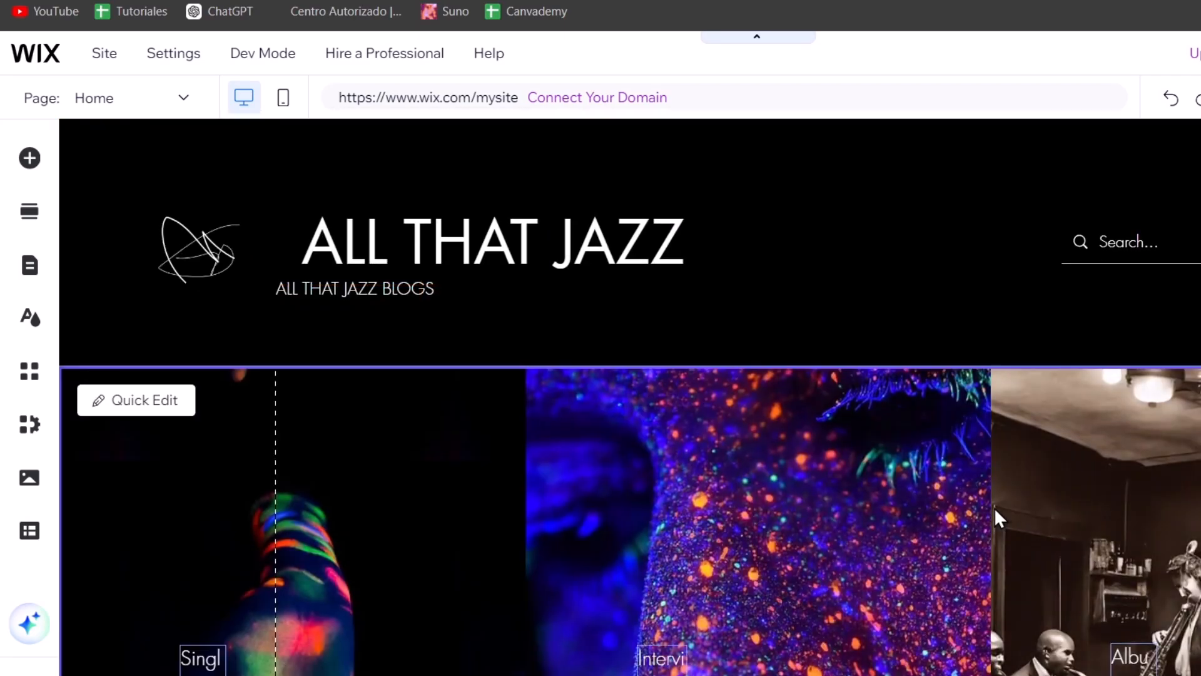
pyautogui.scroll(-5, 974, 505)
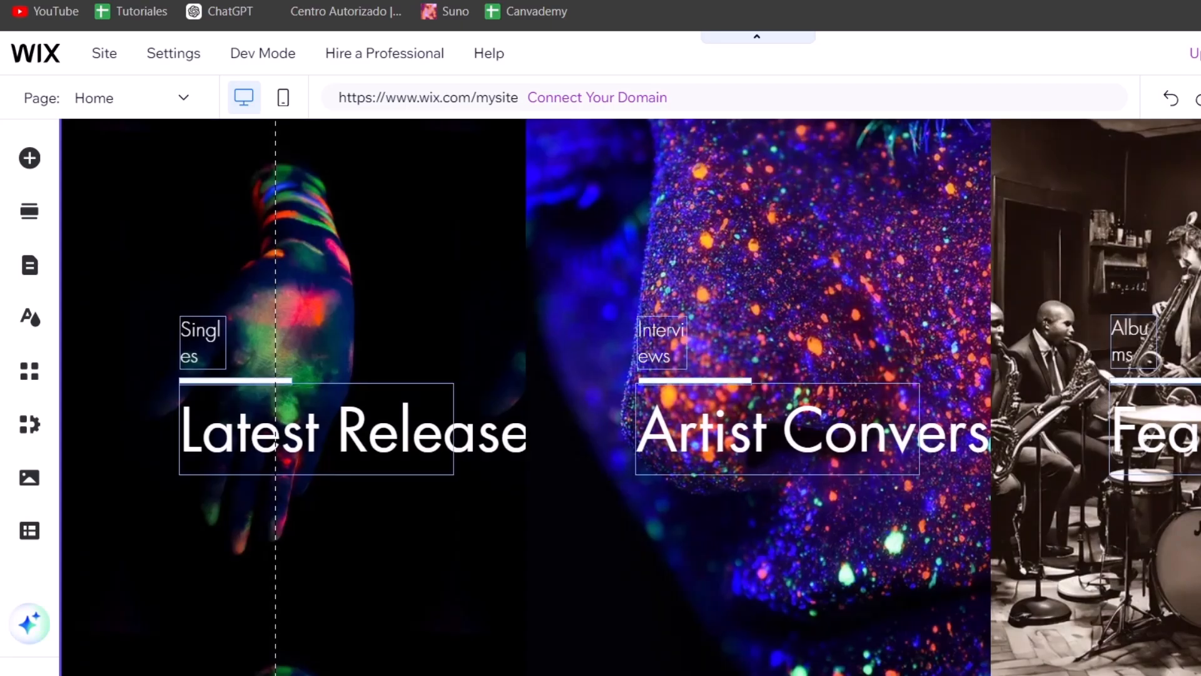
pyautogui.press('Delete')
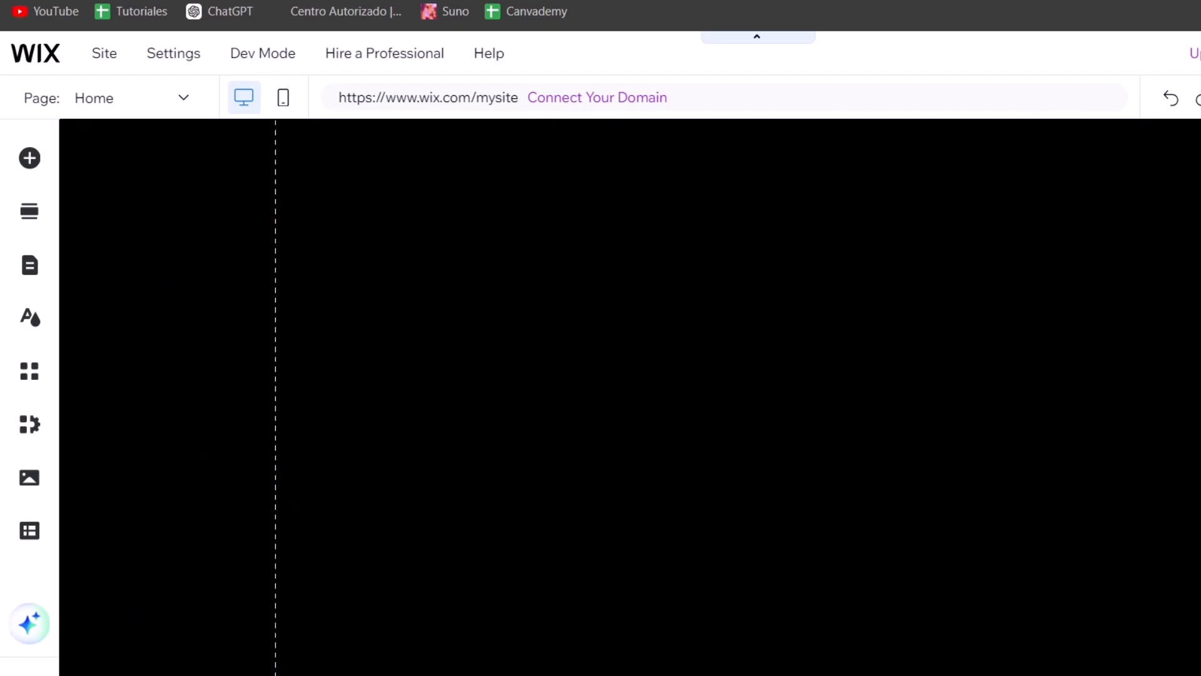
# Open the Add Section panel and browse the Welcome section designs
pyautogui.scroll(6, 1161, 450)
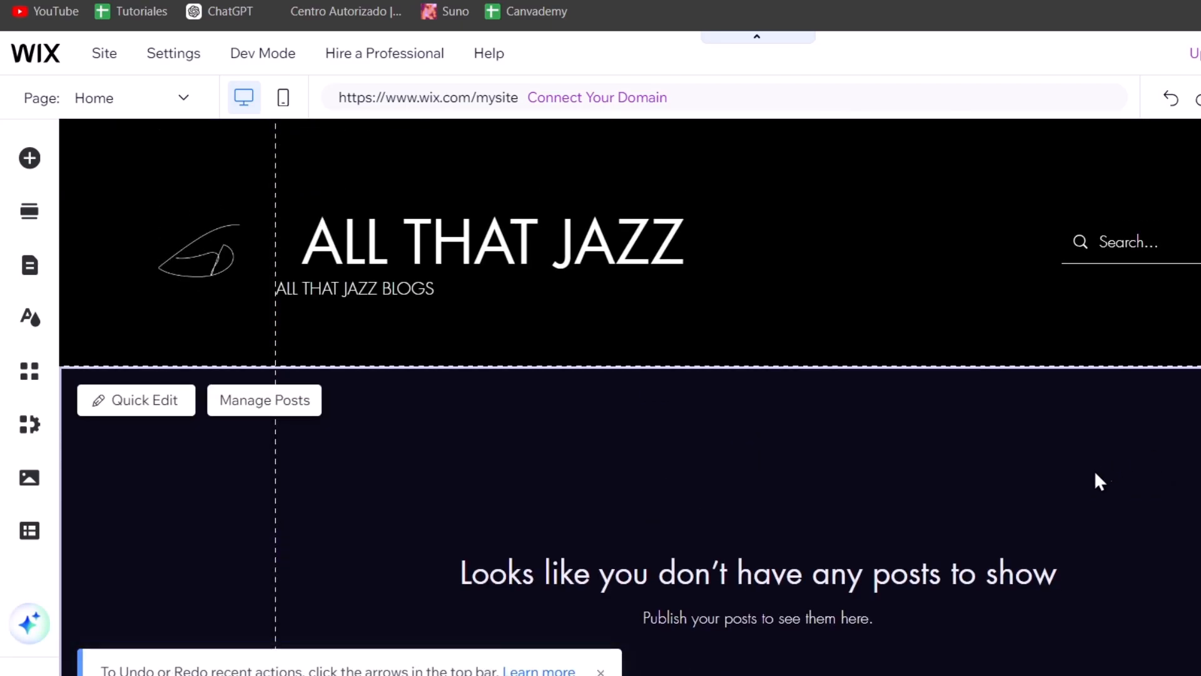
pyautogui.scroll(-5, 998, 475)
pyautogui.scroll(5, 999, 481)
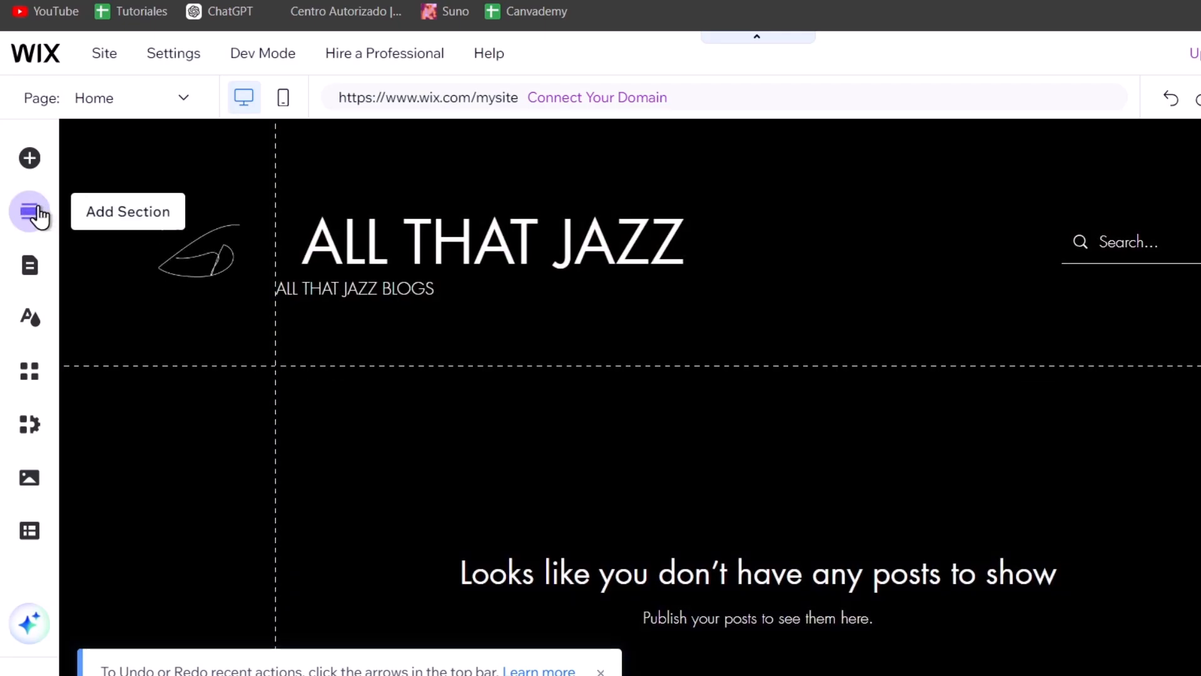
pyautogui.click(37, 214)
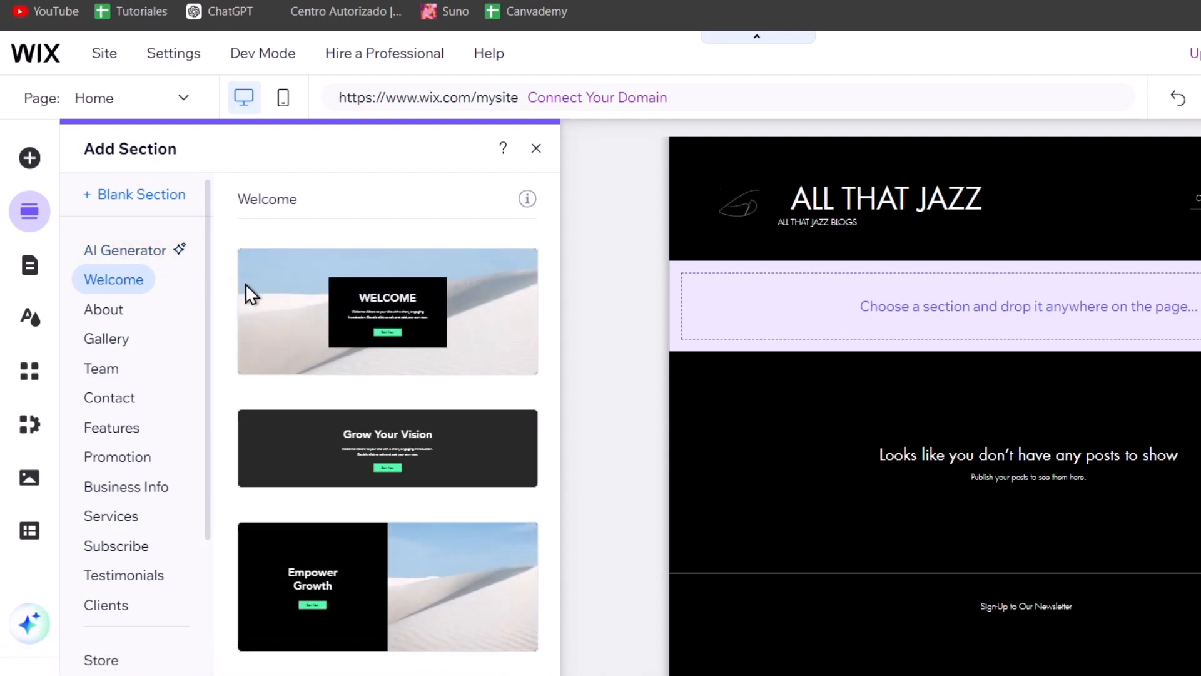
pyautogui.scroll(-3, 369, 390)
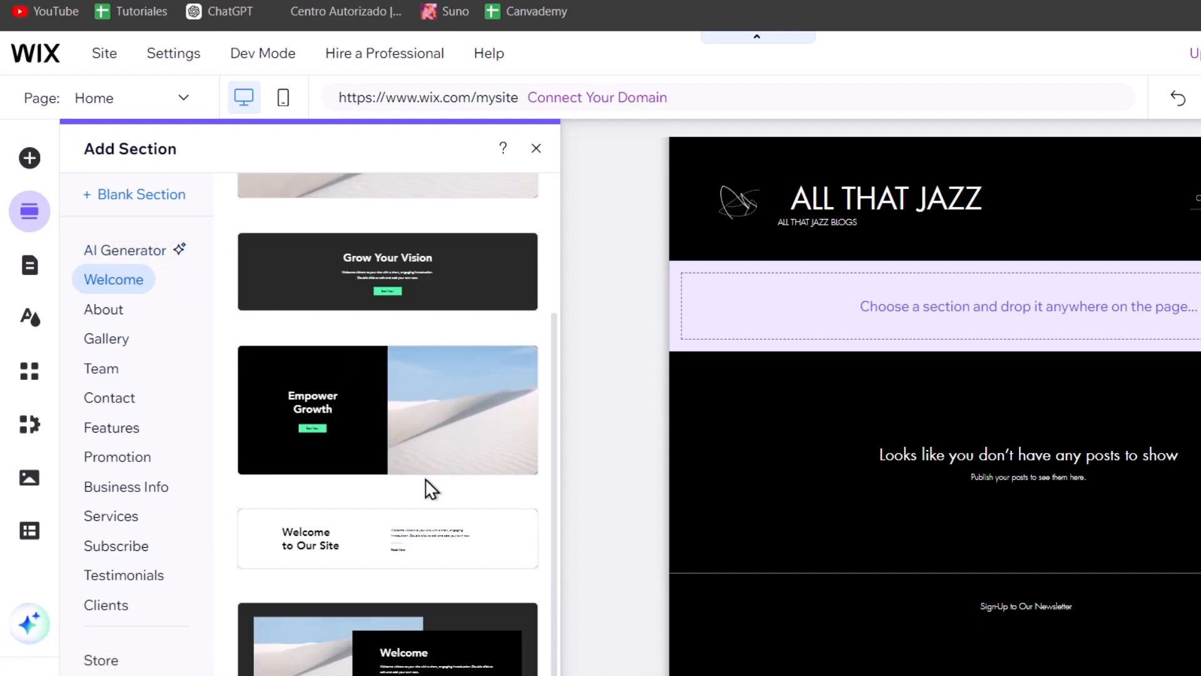
pyautogui.scroll(3, 468, 563)
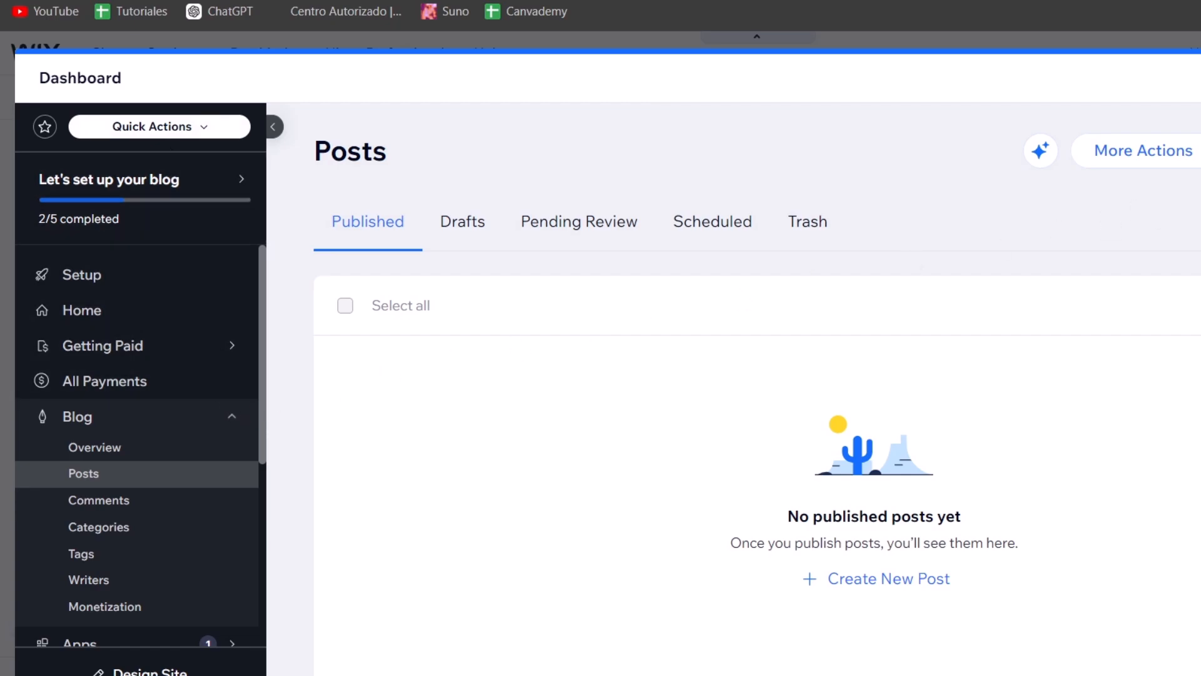
# Start creating a blog post with AI from the suggested topic Jazz Legends Who Changed the Game
pyautogui.click(1042, 153)
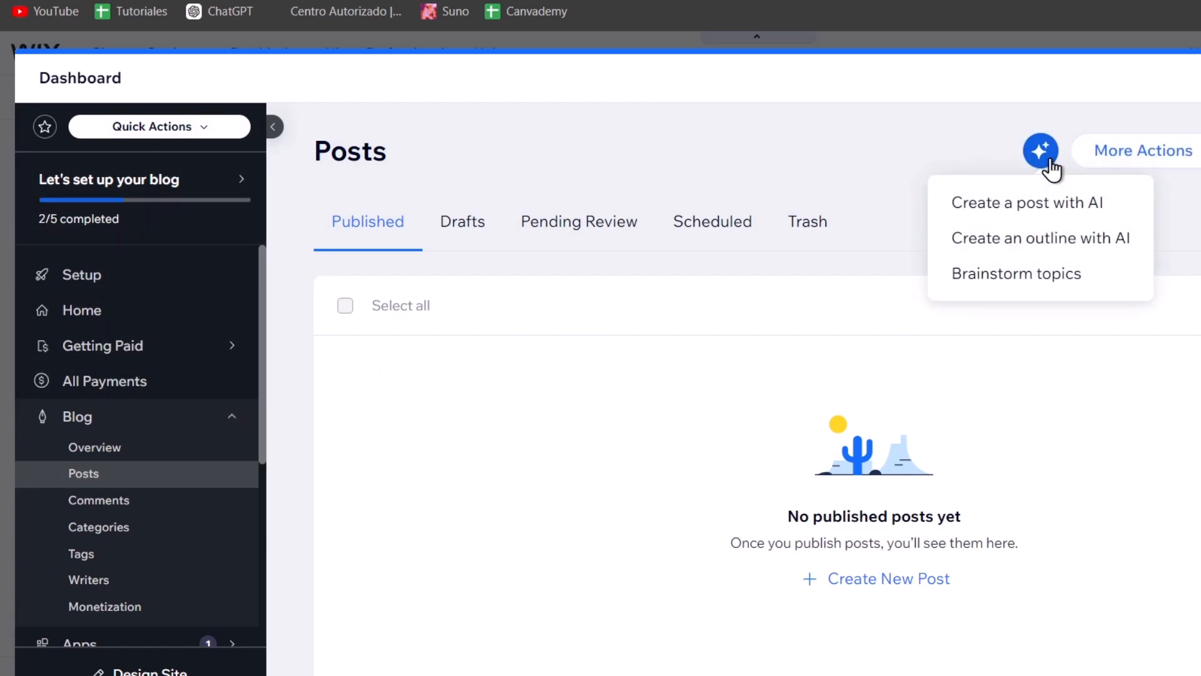
pyautogui.click(1061, 210)
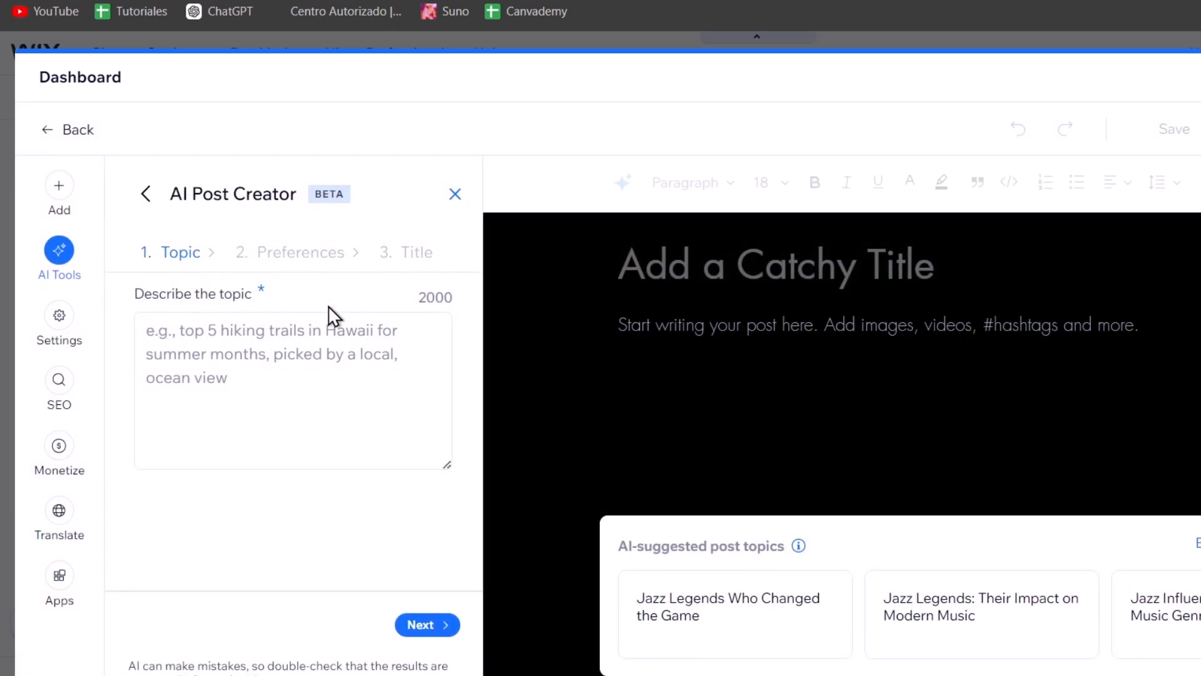
pyautogui.click(283, 358)
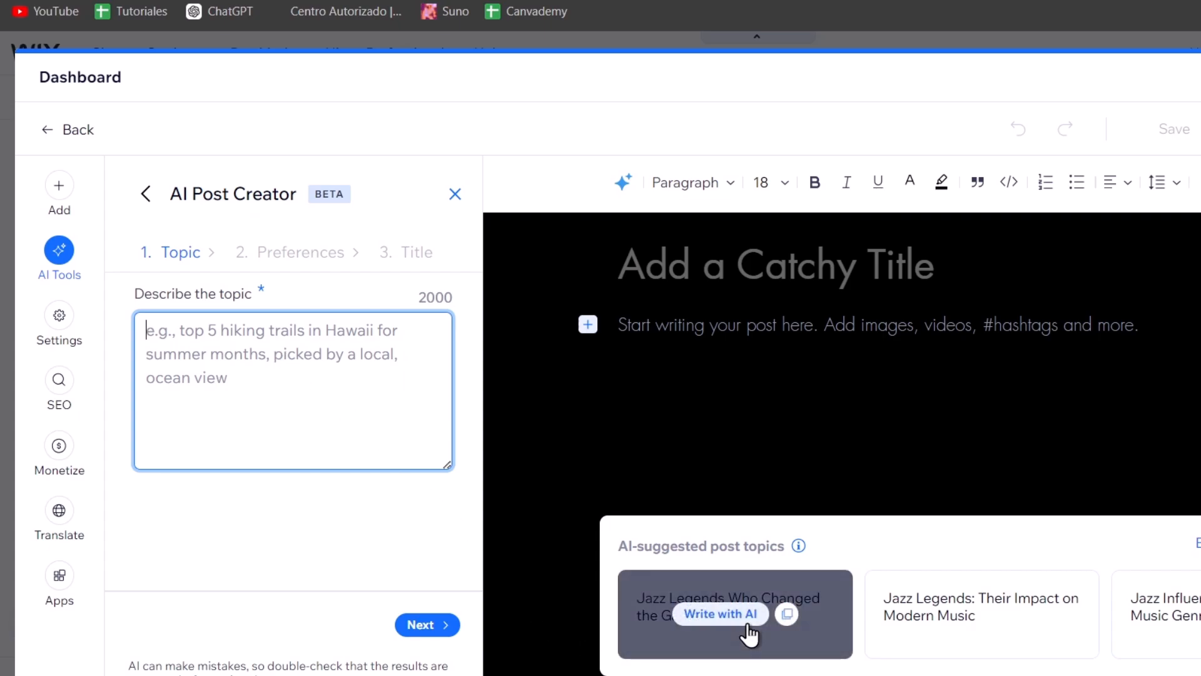
pyautogui.click(731, 622)
pyautogui.click(422, 624)
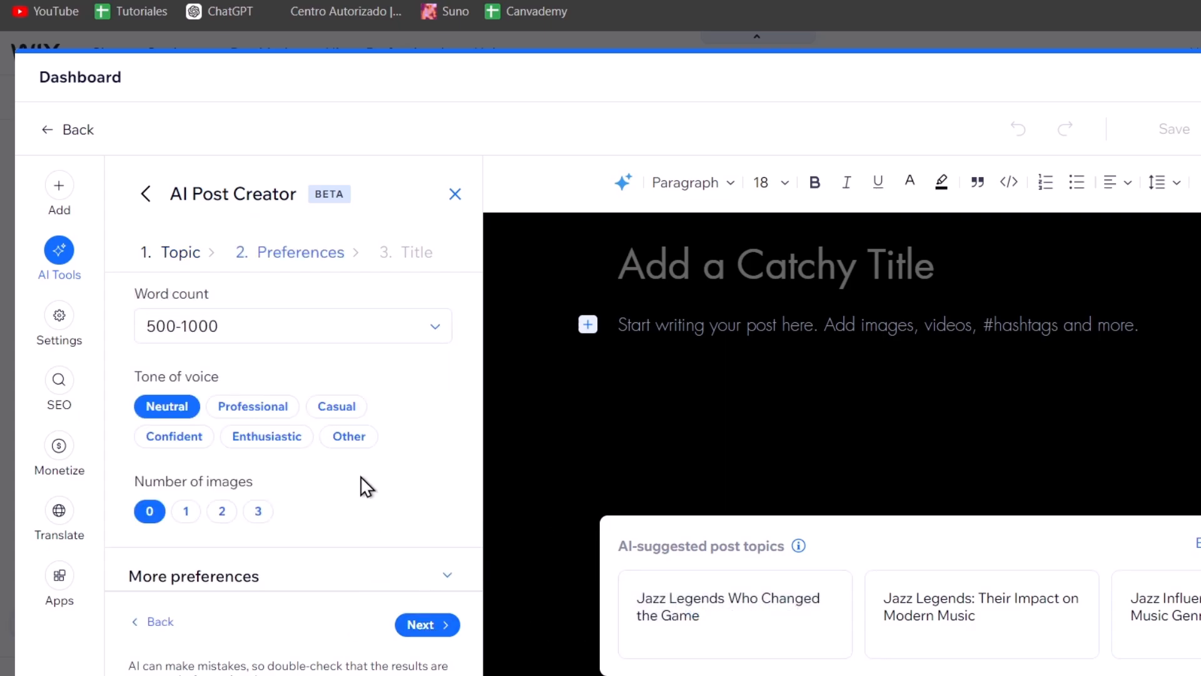
# Set the post preferences to 1500-2000 words, Casual tone and 3 images, and continue to titles
pyautogui.click(234, 338)
pyautogui.click(302, 480)
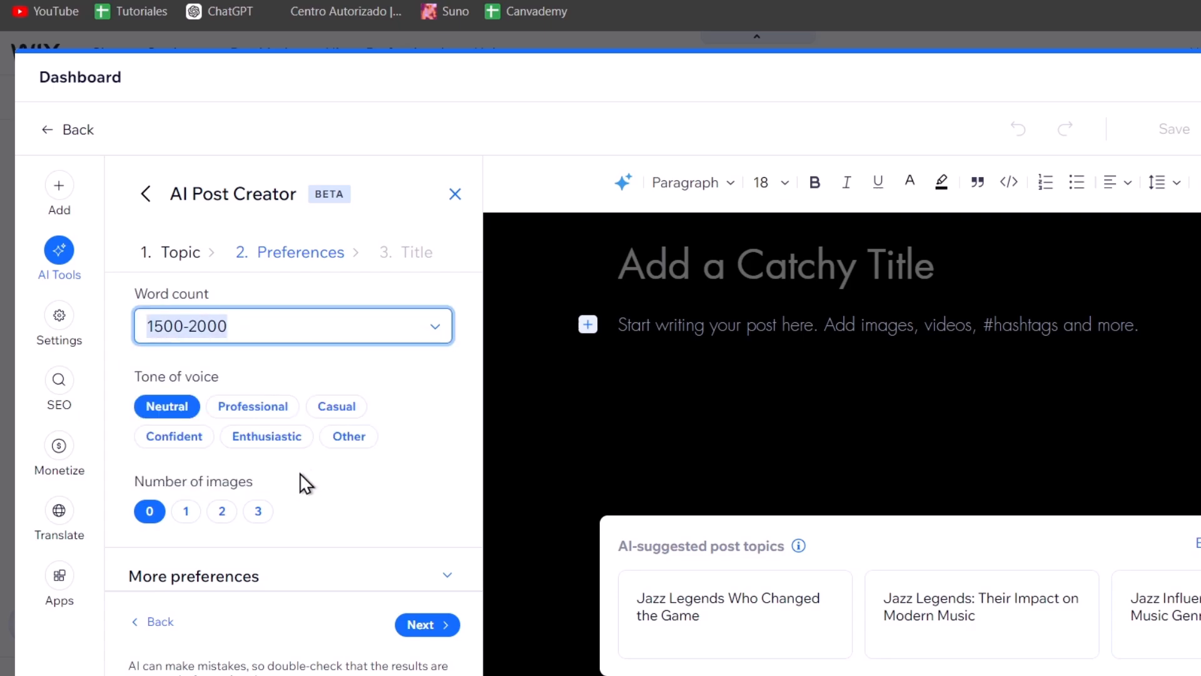
pyautogui.click(340, 407)
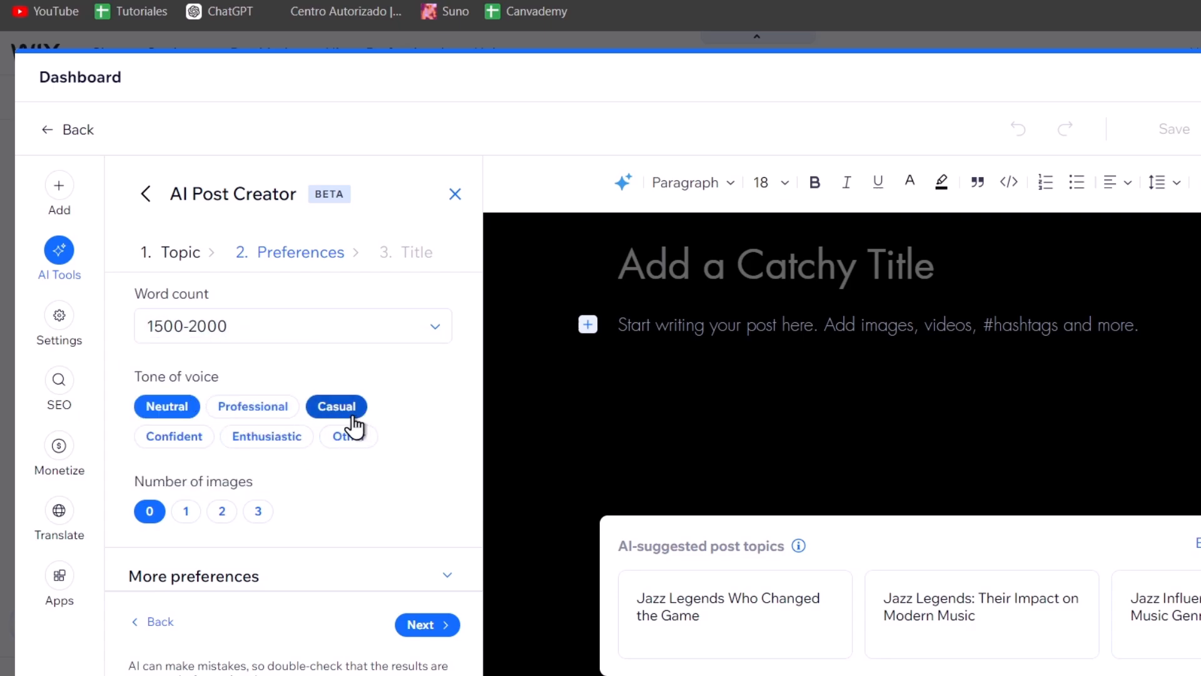
pyautogui.click(259, 510)
pyautogui.scroll(-1, 284, 509)
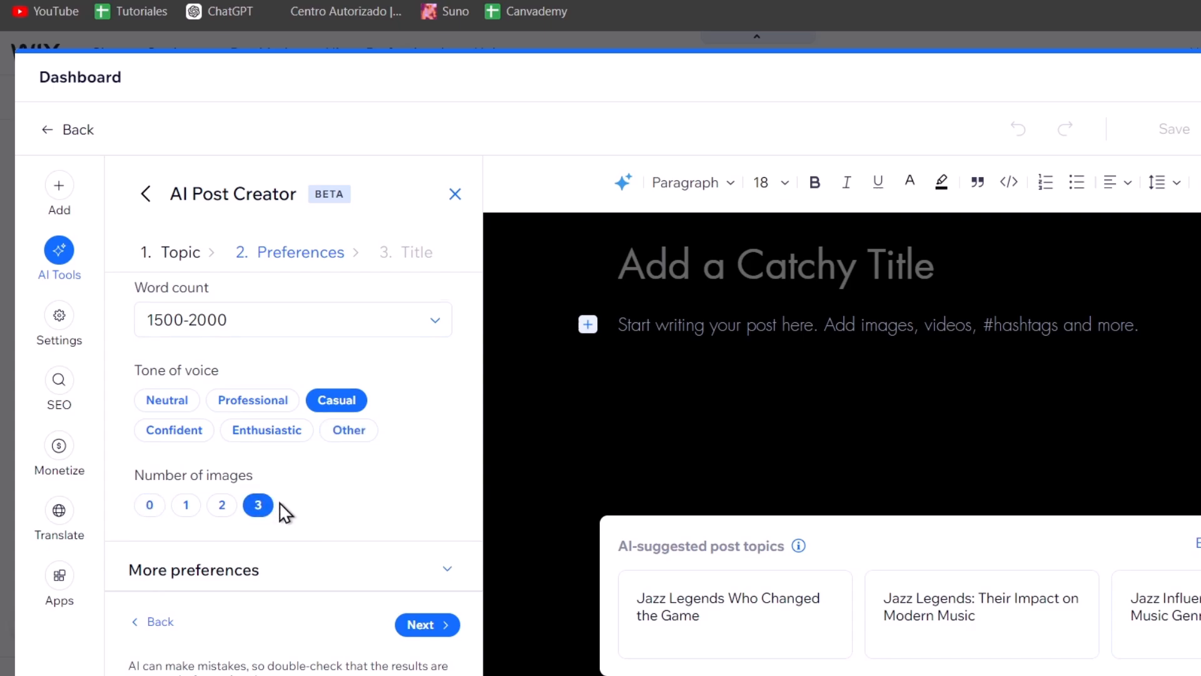
pyautogui.scroll(-5, 367, 495)
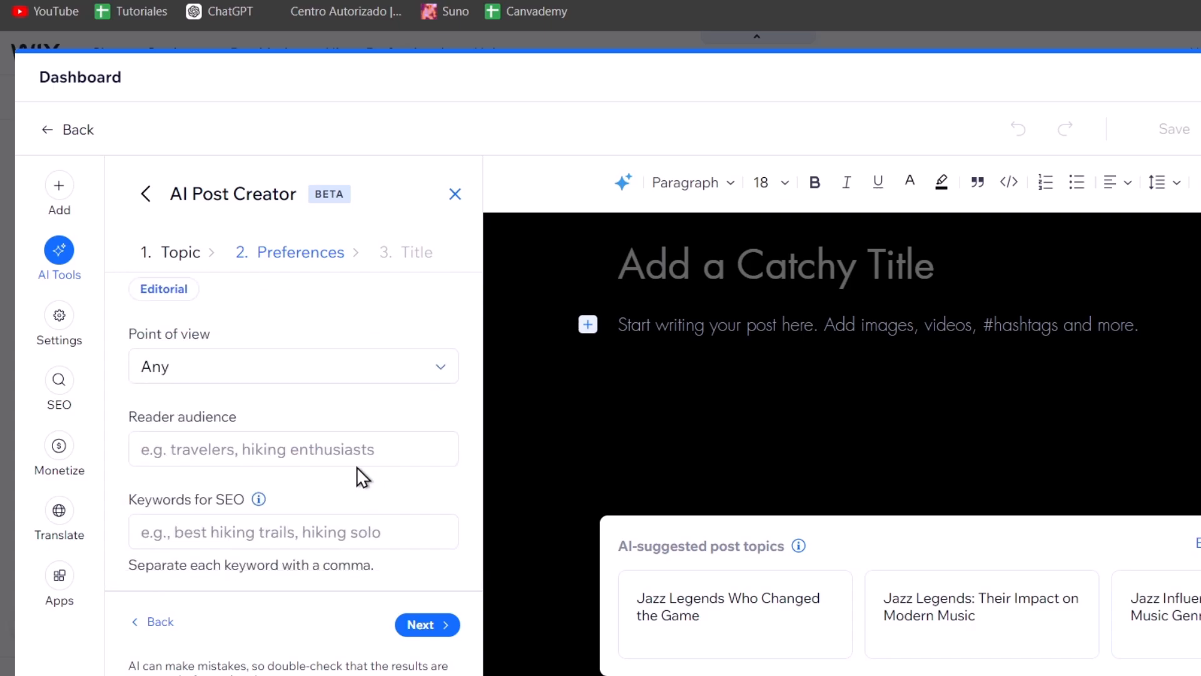
pyautogui.click(287, 381)
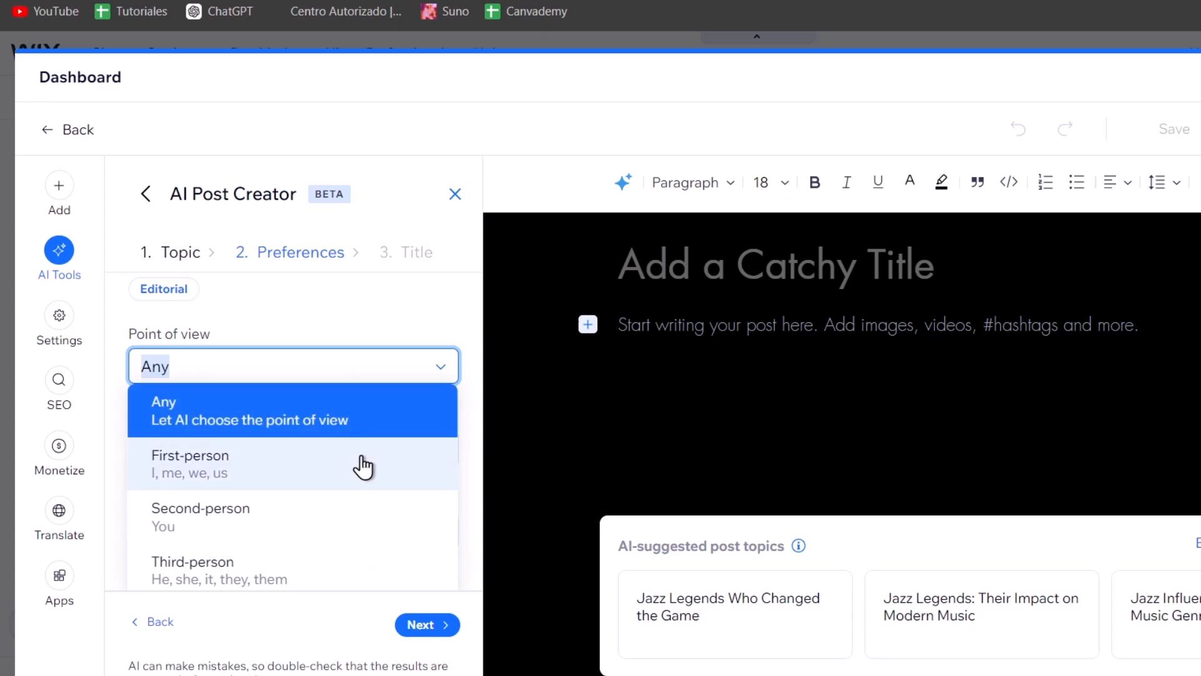
pyautogui.click(360, 332)
pyautogui.click(368, 539)
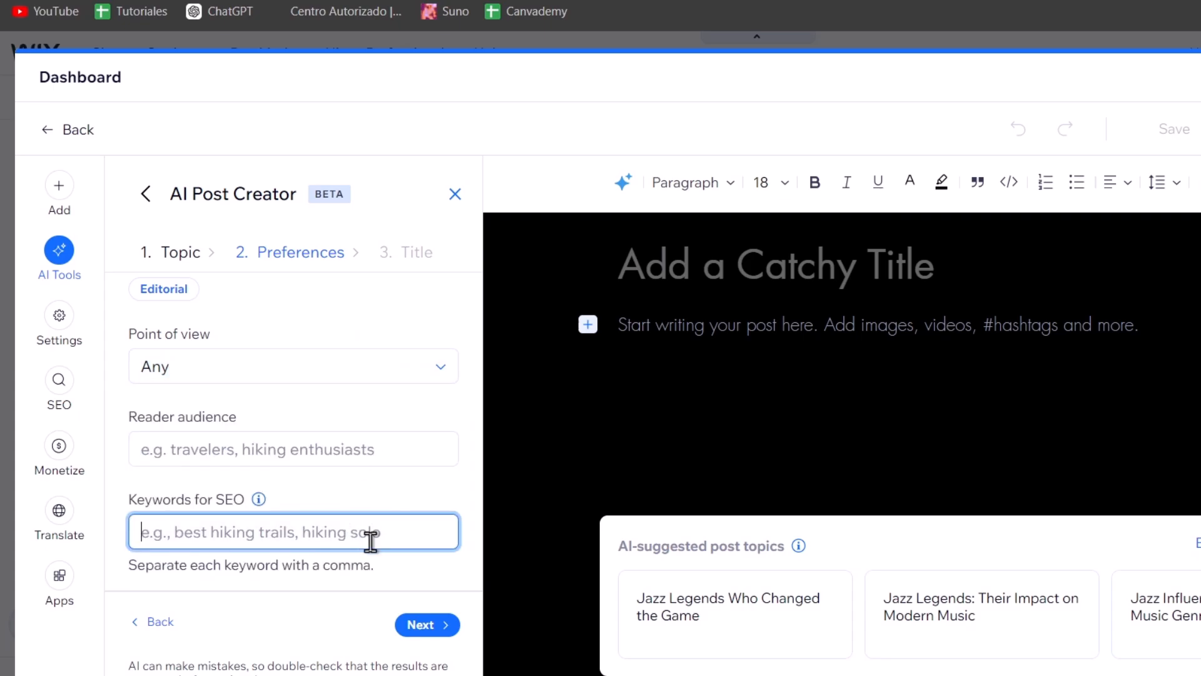
pyautogui.click(447, 627)
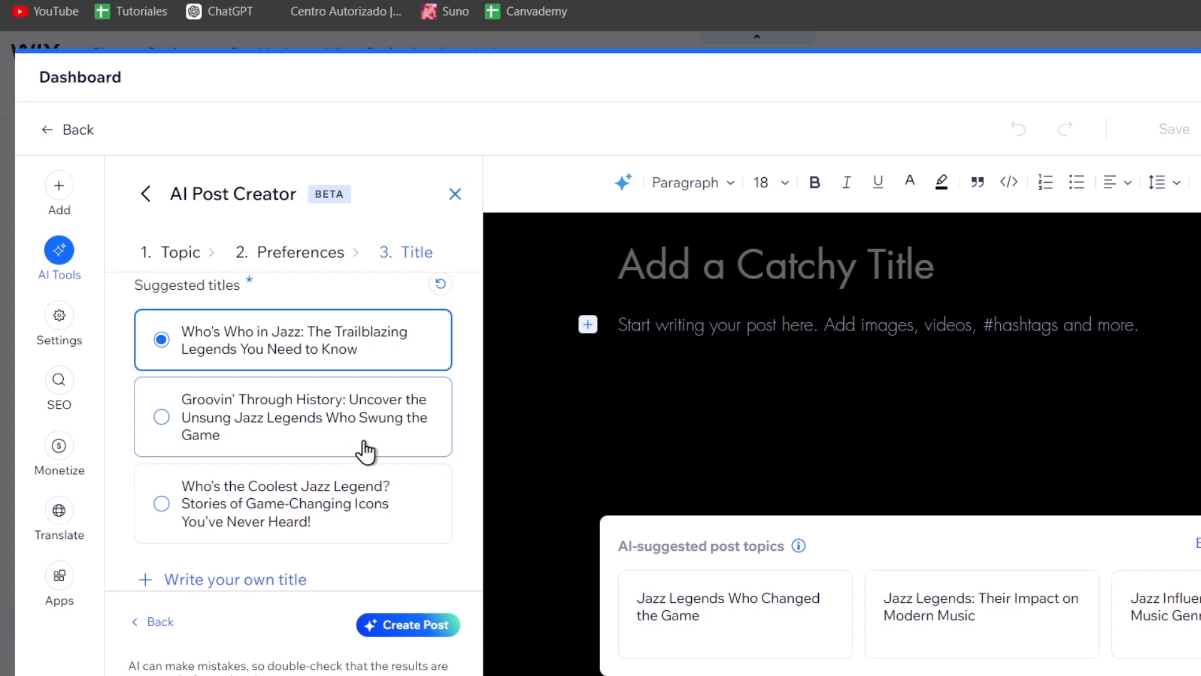
# Choose the third suggested title, Who's the Coolest Jazz Legend?, and create the post
pyautogui.click(378, 475)
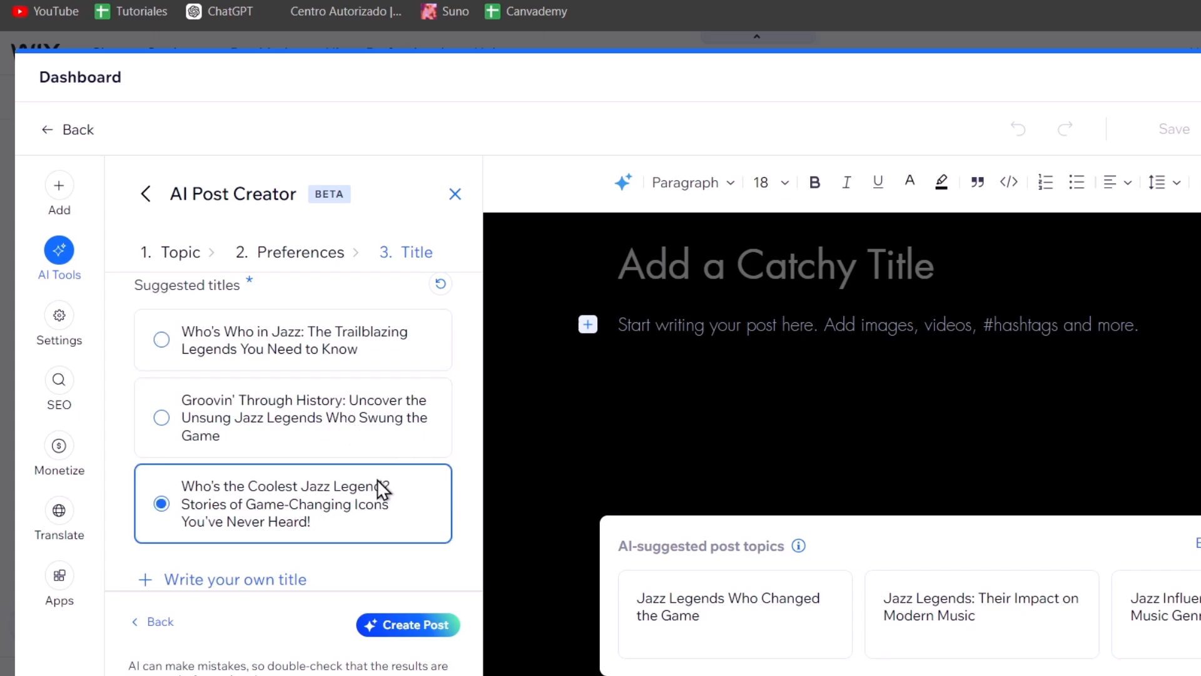
pyautogui.click(418, 625)
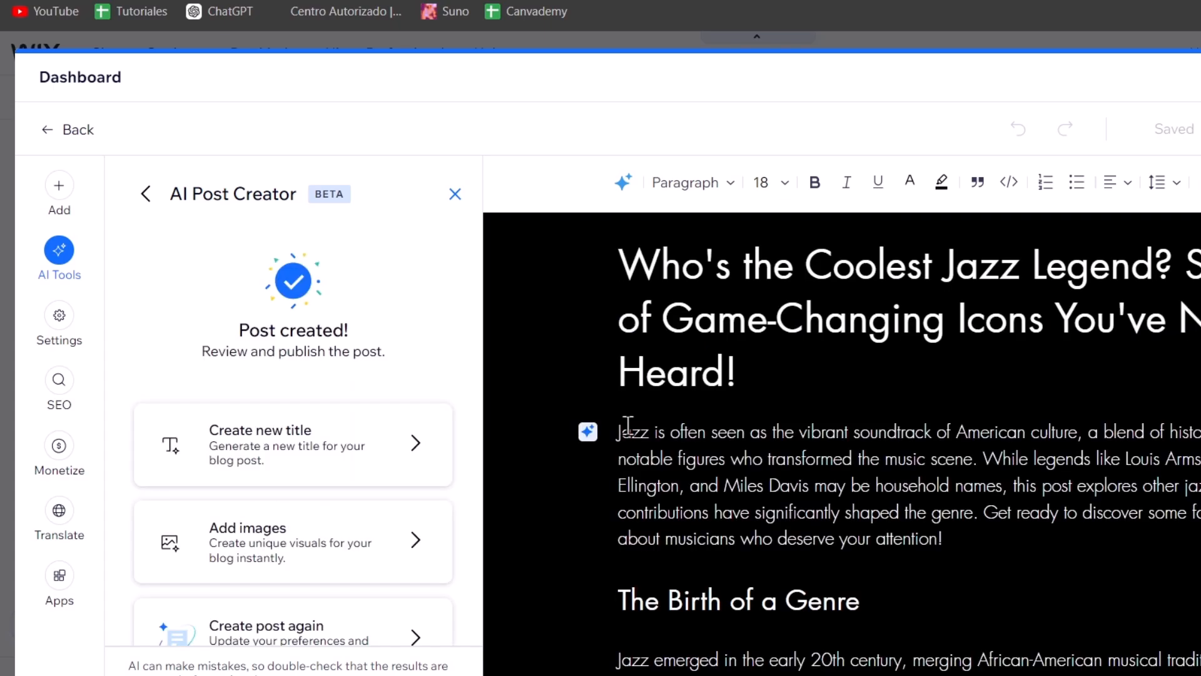
# Publish the generated blog post
pyautogui.scroll(-7, 809, 429)
pyautogui.scroll(-10, 811, 431)
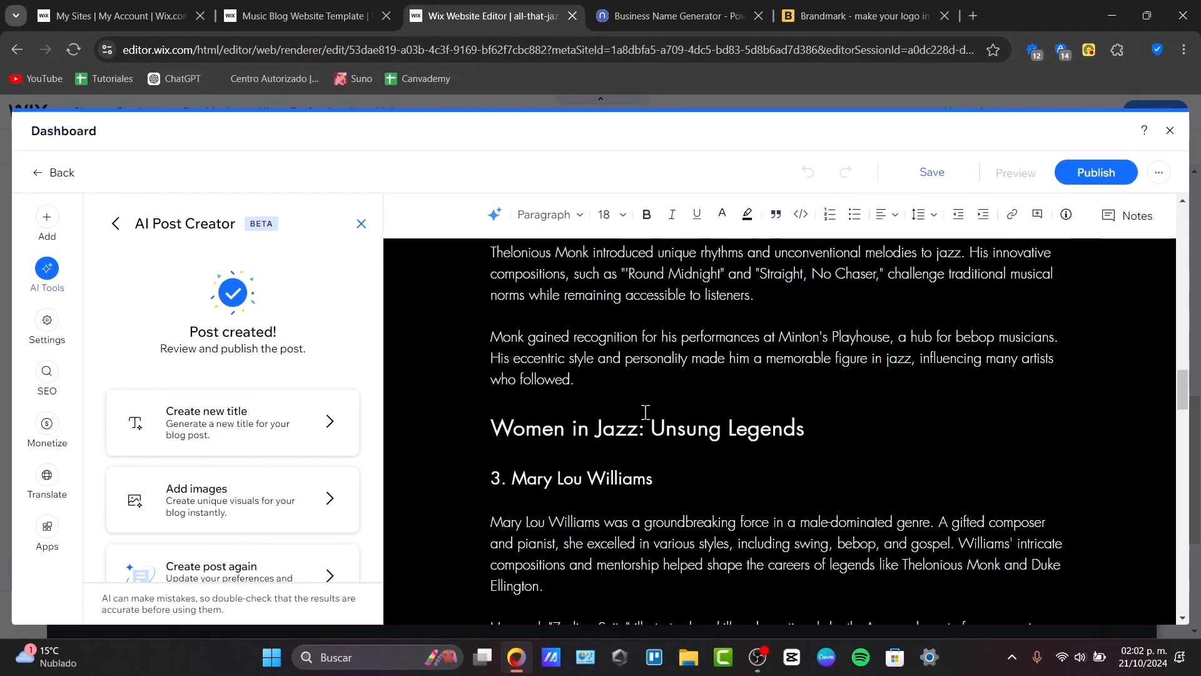
pyautogui.scroll(7, 646, 412)
pyautogui.scroll(-20, 645, 412)
pyautogui.scroll(20, 770, 350)
pyautogui.scroll(5, 771, 350)
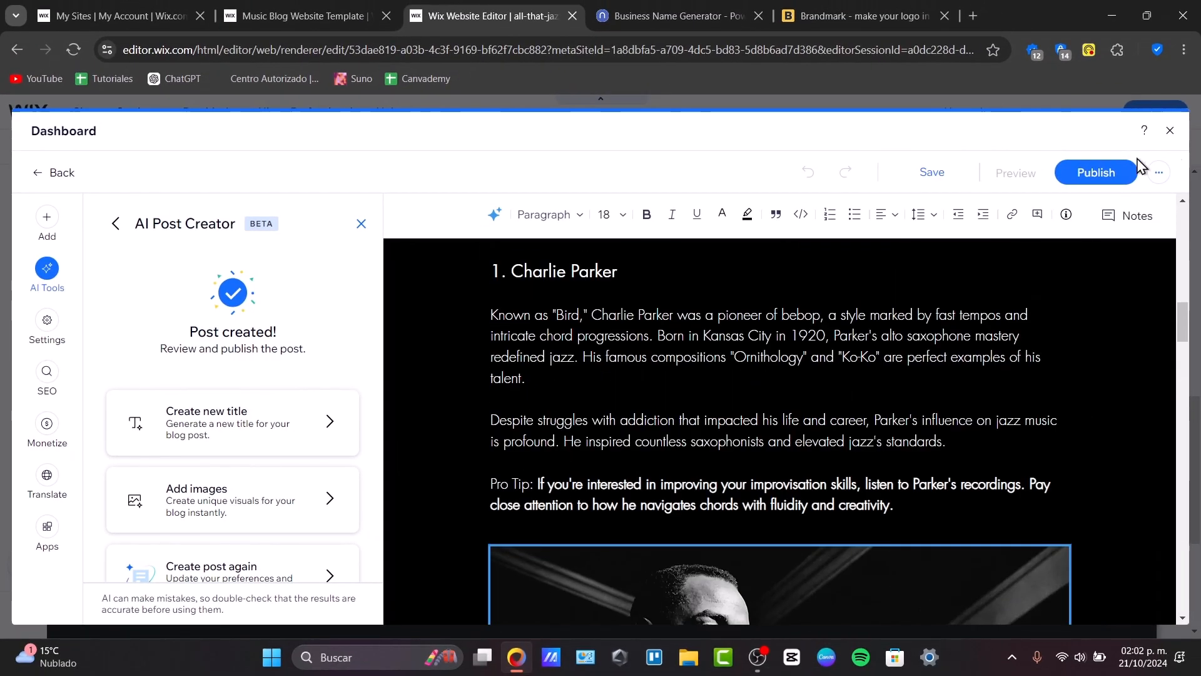
pyautogui.click(1112, 171)
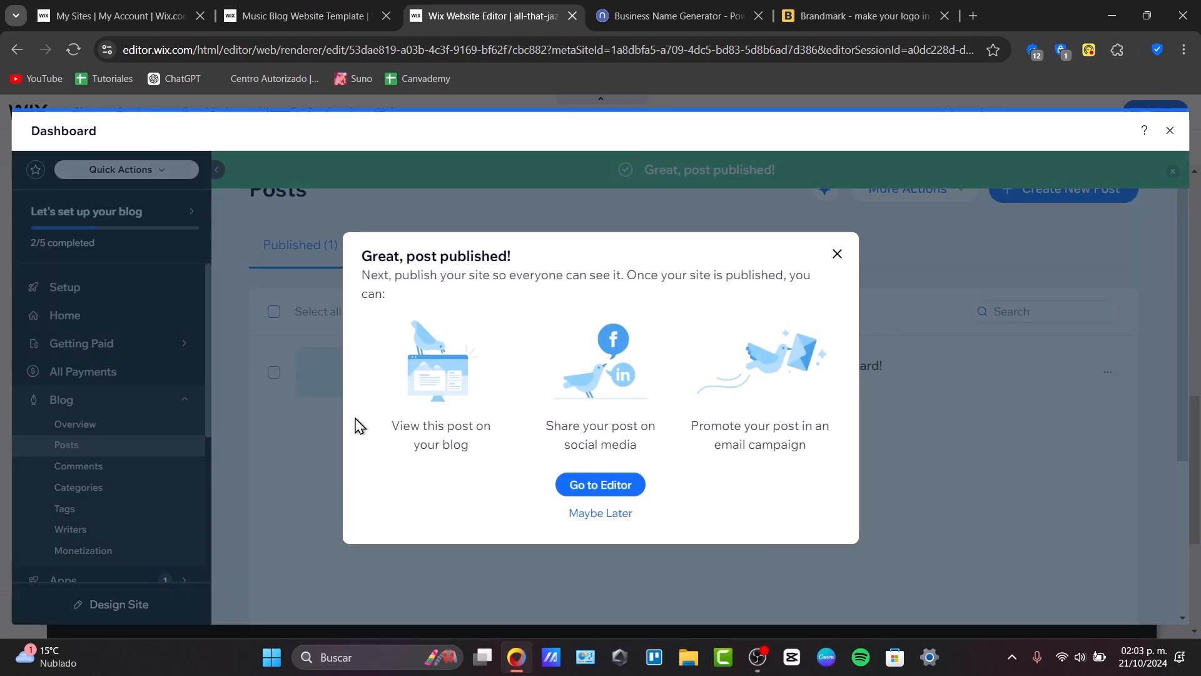
# Open the published post, review its content, and publish it again
pyautogui.click(582, 483)
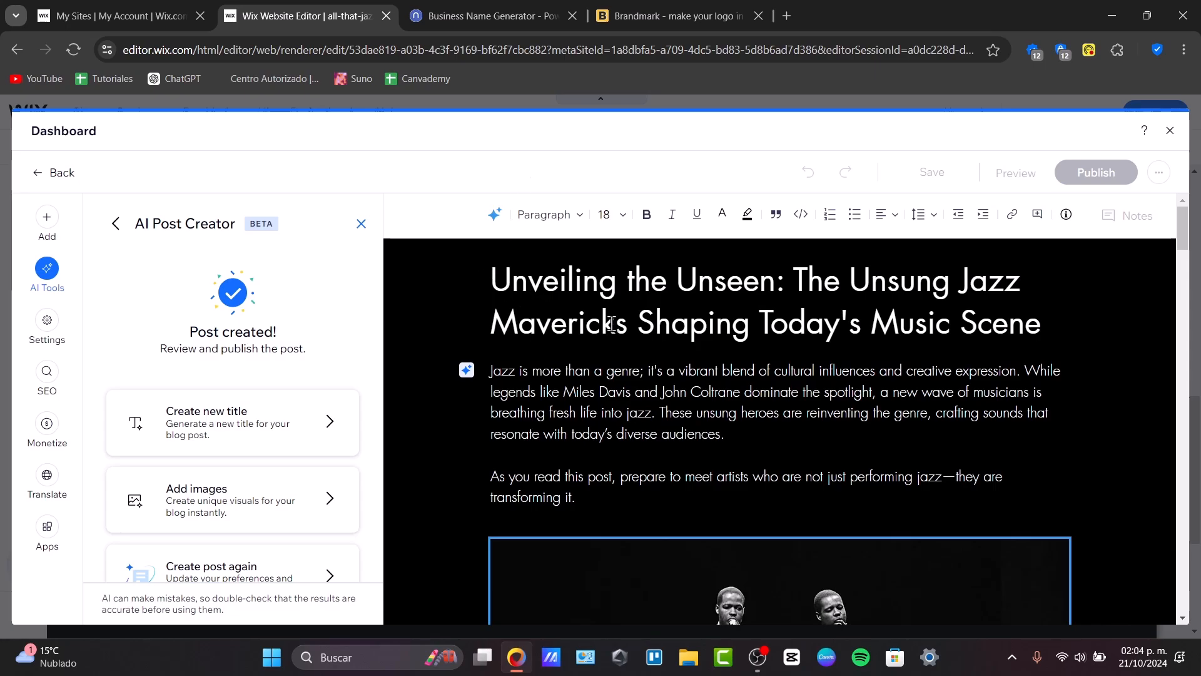
pyautogui.scroll(-10, 617, 322)
pyautogui.scroll(-20, 618, 323)
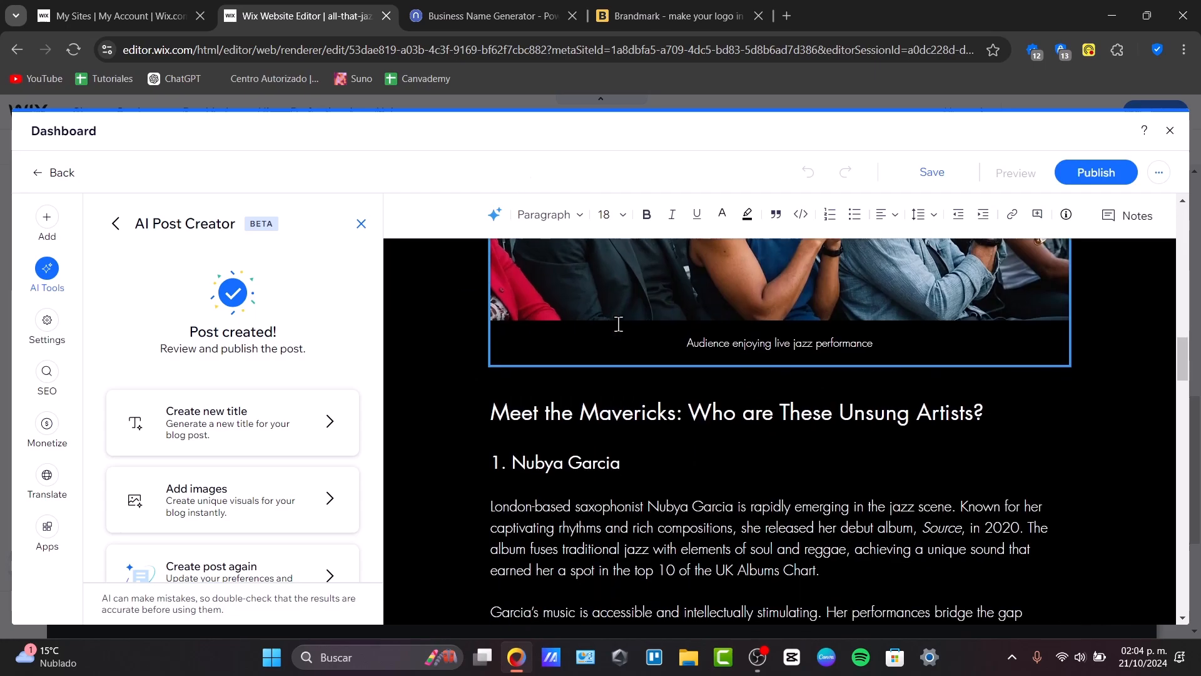
pyautogui.scroll(3, 618, 324)
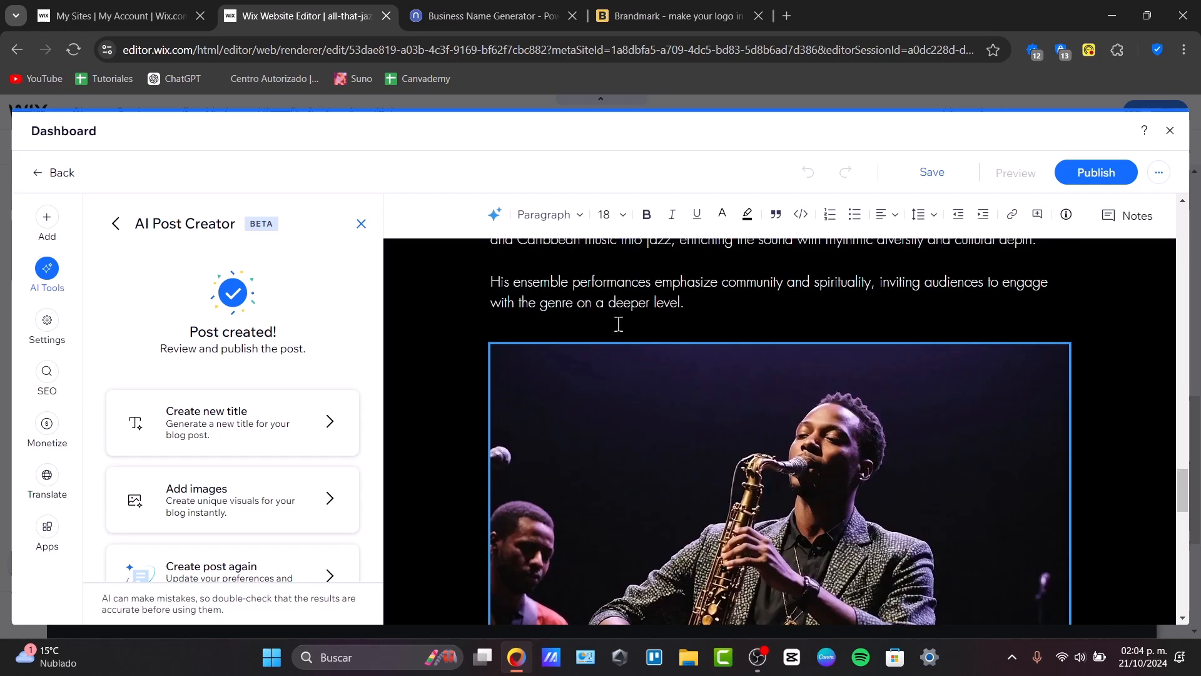
pyautogui.scroll(-10, 618, 323)
pyautogui.scroll(-3, 618, 323)
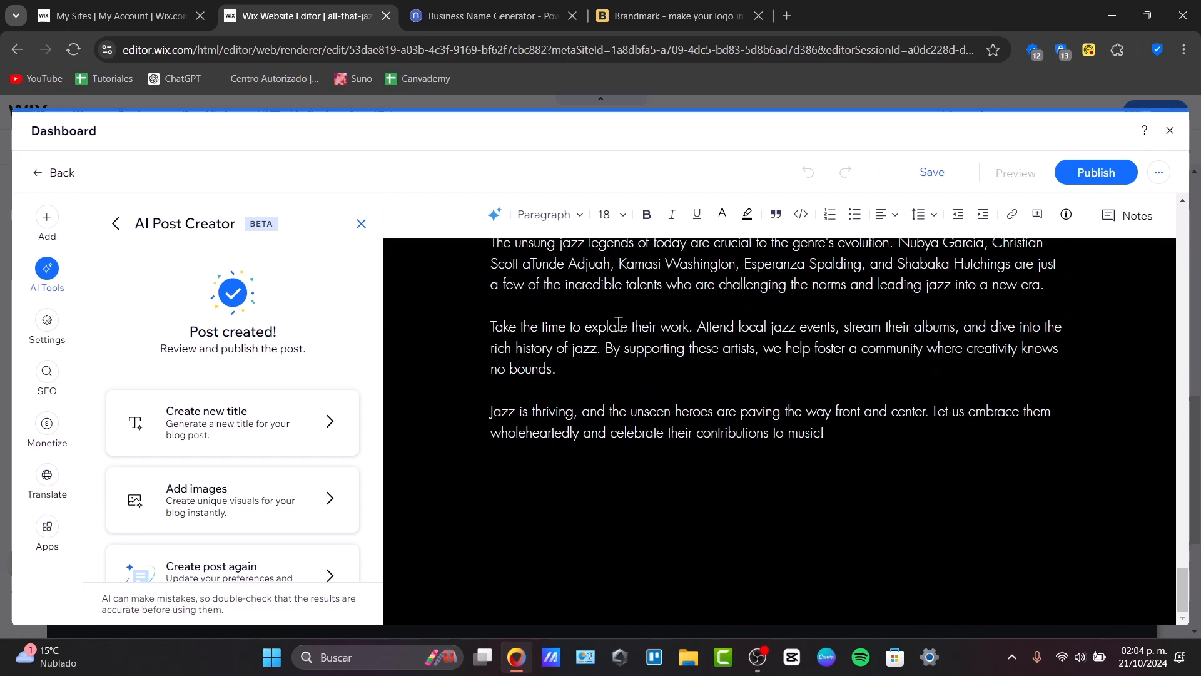
pyautogui.scroll(20, 618, 323)
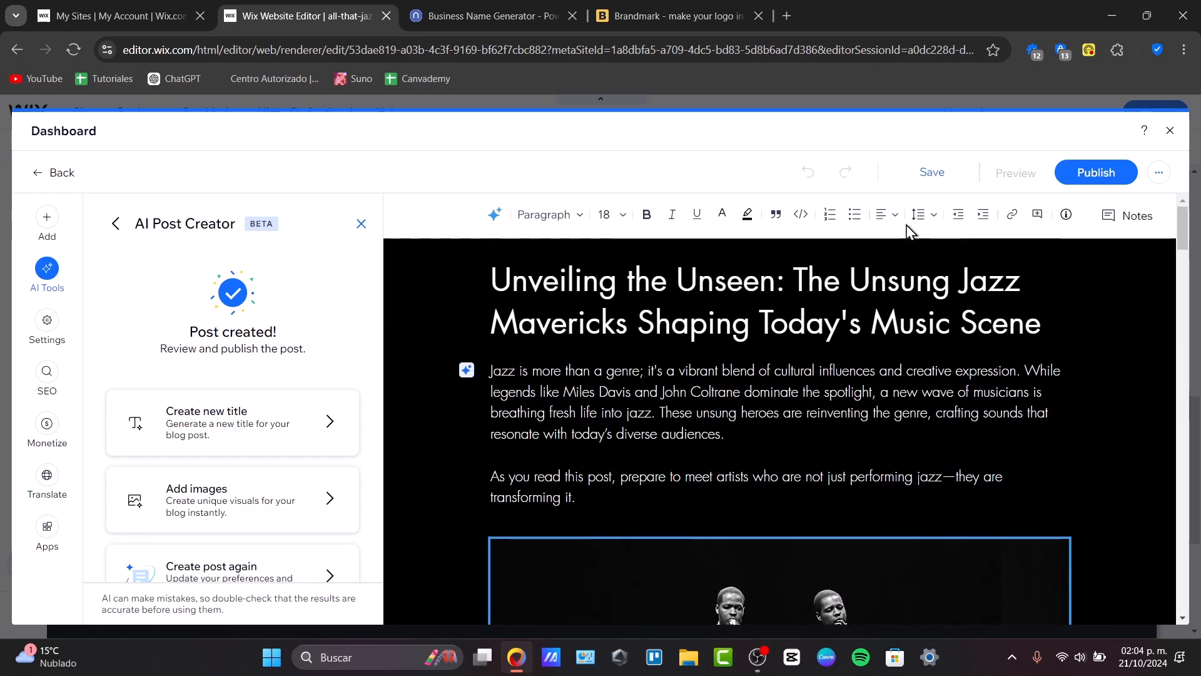
pyautogui.click(1096, 173)
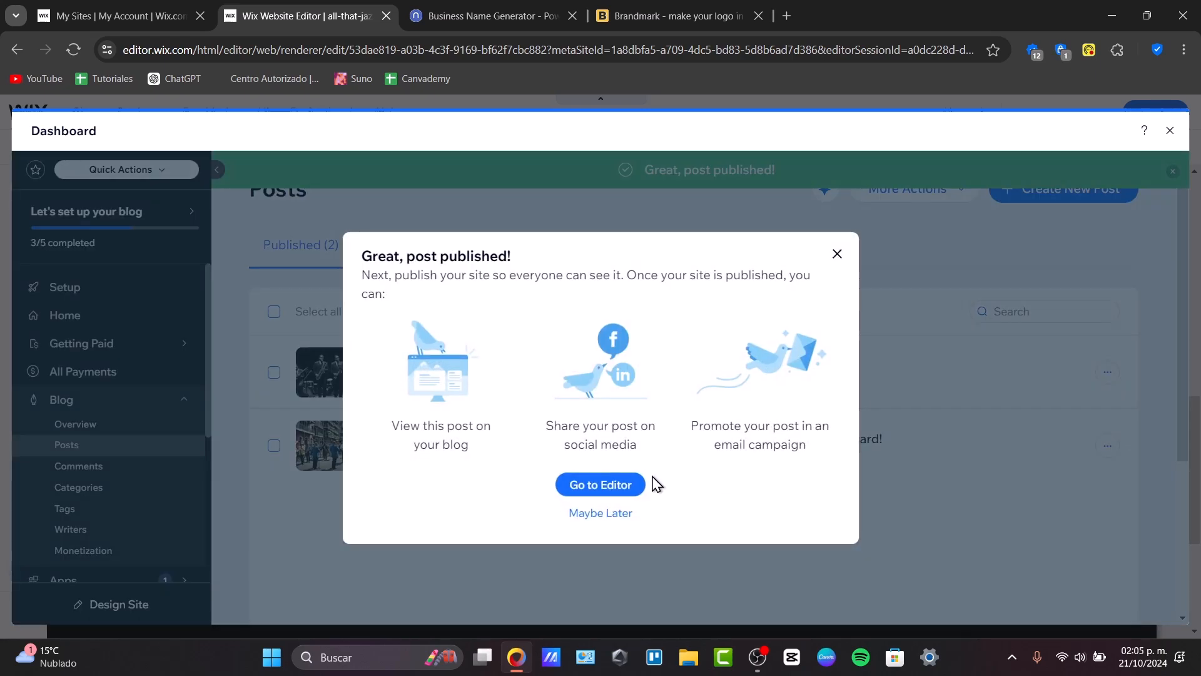
# Return to the editor, publish the site and close the congratulations dialog
pyautogui.click(638, 484)
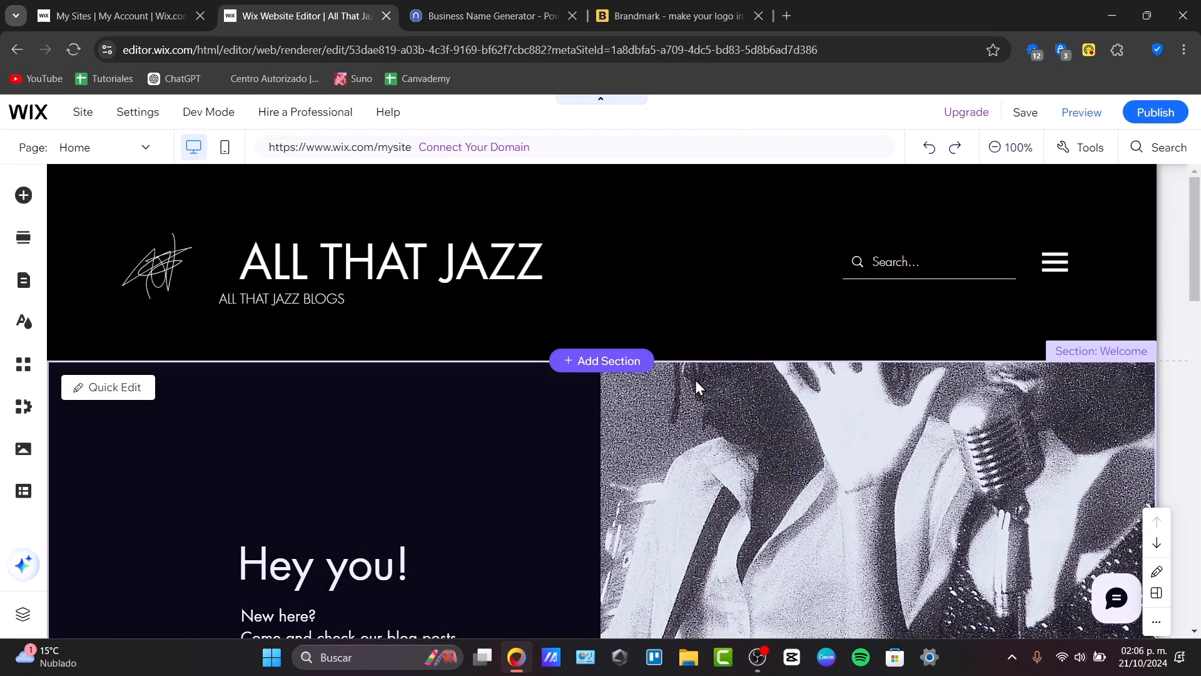
pyautogui.click(1156, 114)
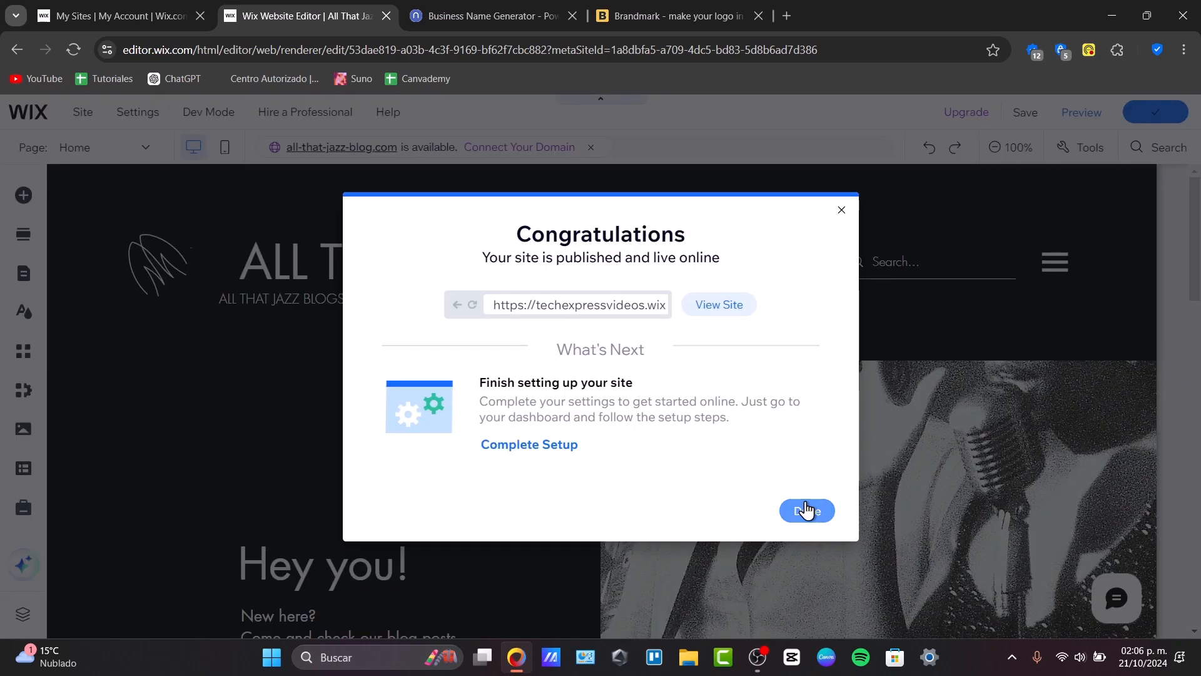
pyautogui.click(807, 510)
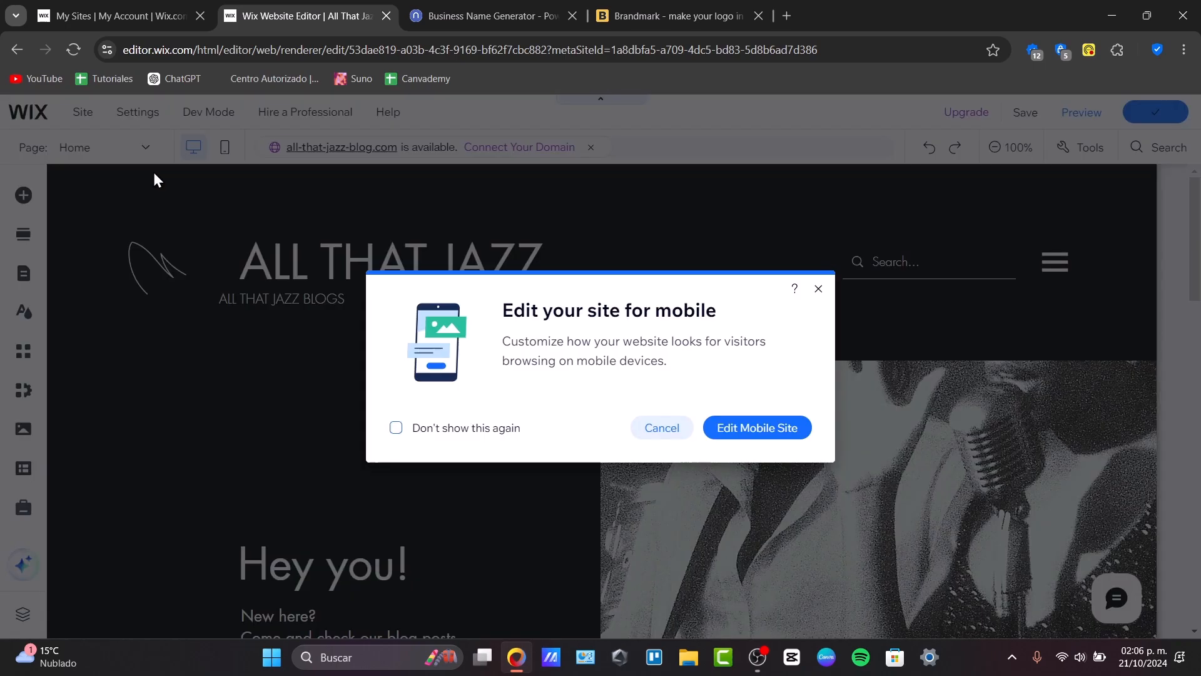
# Switch to editing the mobile version of the site
pyautogui.click(734, 425)
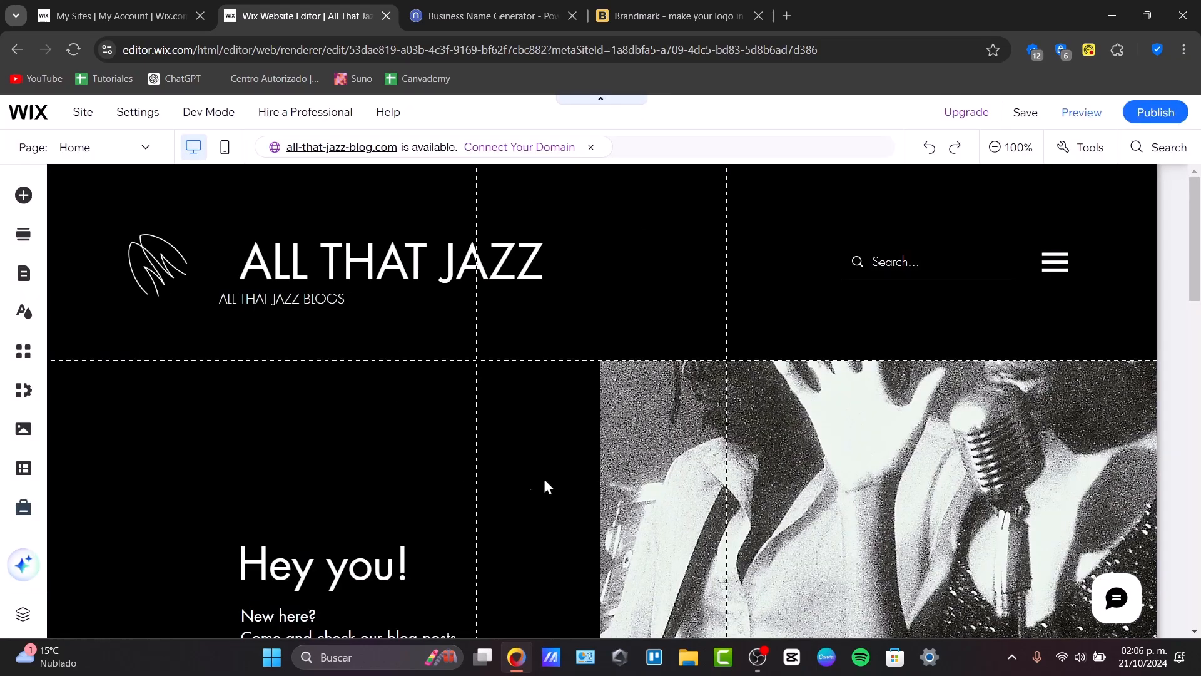
pyautogui.scroll(-15, 626, 443)
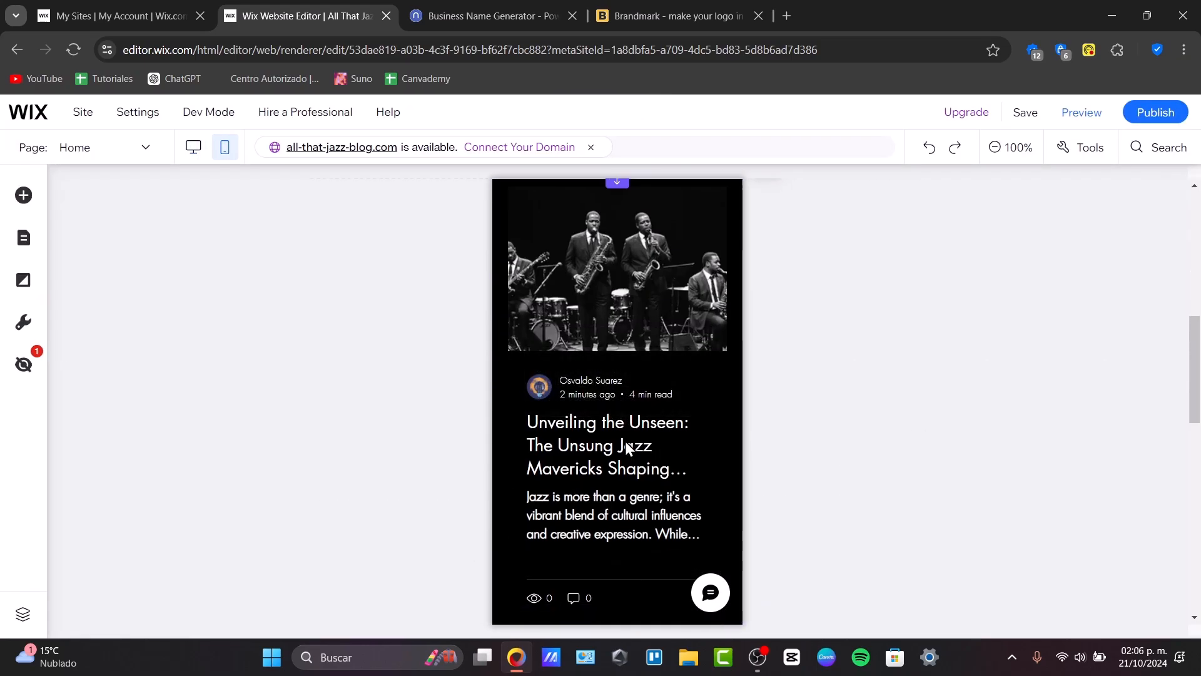
# Open the domain connection page from the editor and search for the domain allthatjazz.com
pyautogui.scroll(-4, 626, 441)
pyautogui.scroll(20, 628, 448)
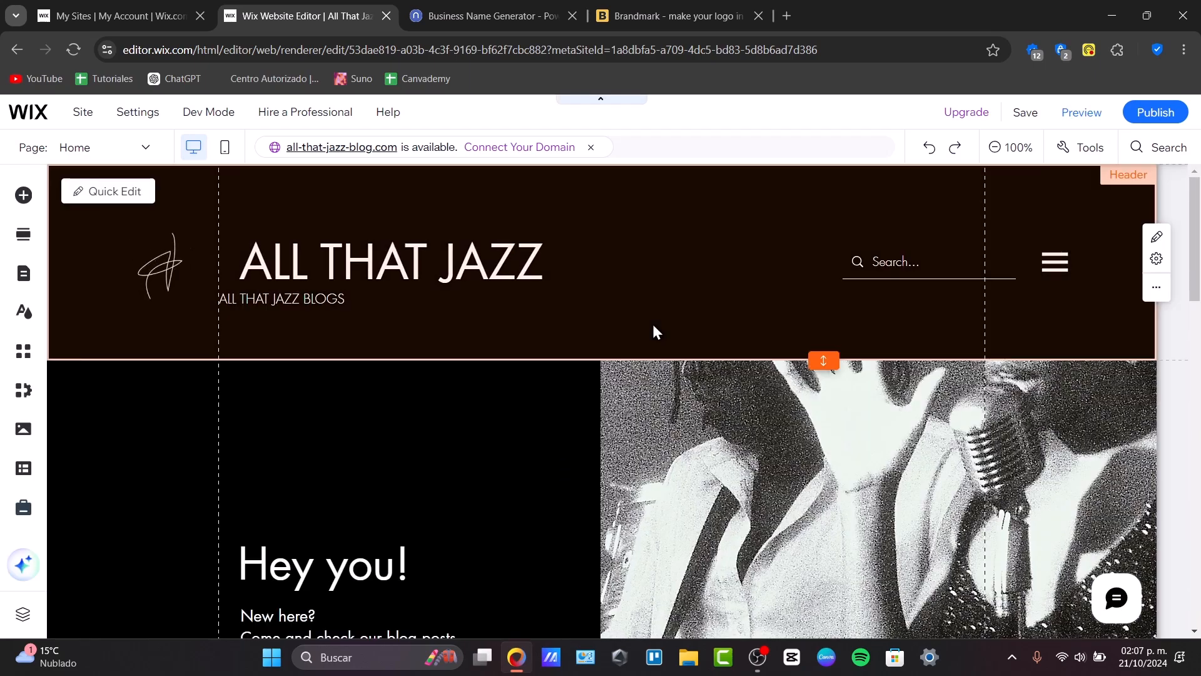
pyautogui.click(552, 154)
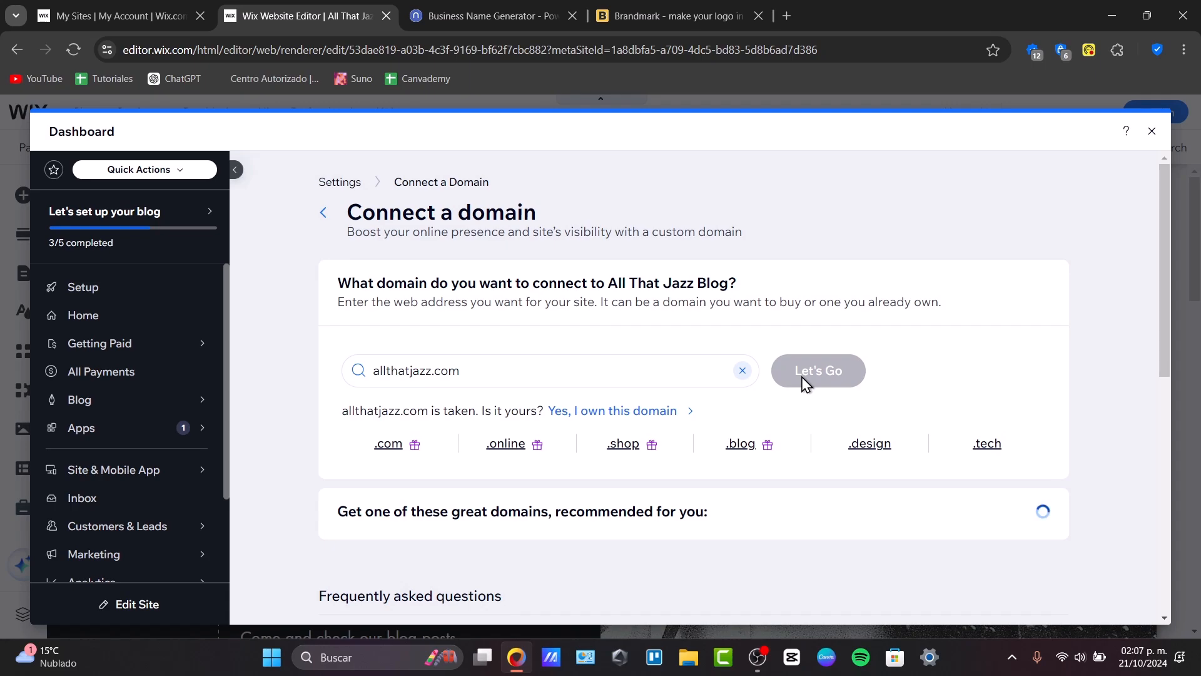
pyautogui.click(616, 358)
pyautogui.hotkey('ctrl', 'c')
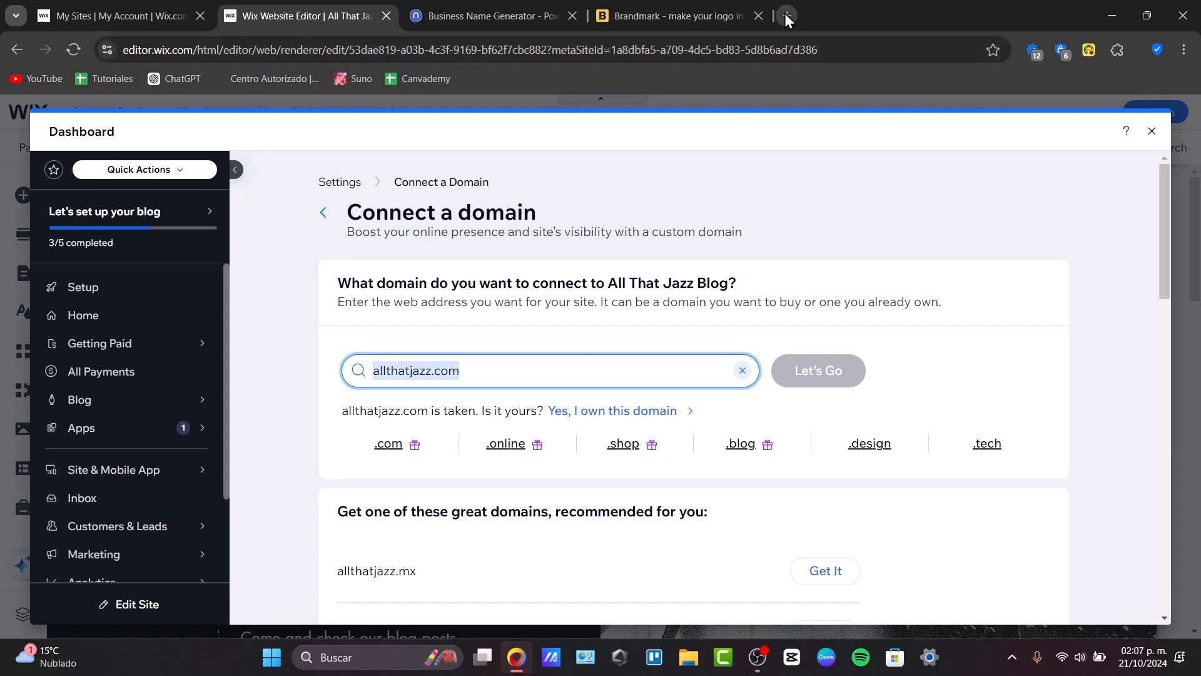
# Check allthatjazz.com in a new browser tab and return to the editor tab
pyautogui.click(786, 15)
pyautogui.hotkey('ctrl', 'v')
pyautogui.press('Return')
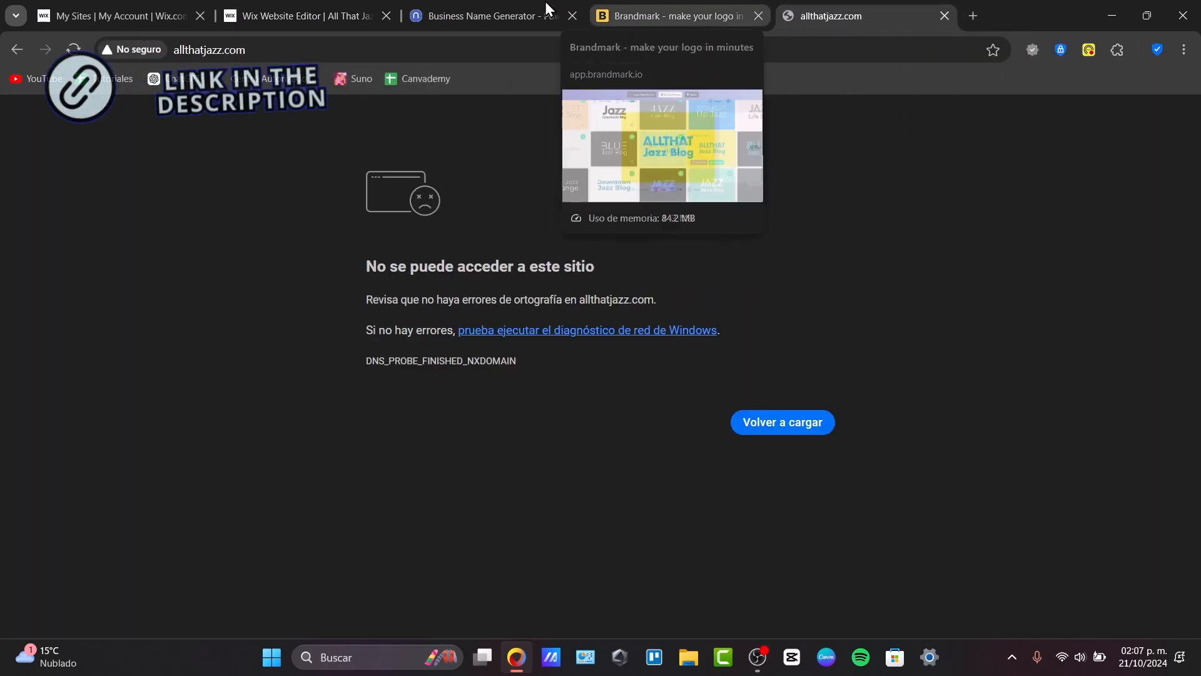
pyautogui.click(351, 2)
# Choose the recommended domain allwhatjazz.com and continue with the domain plus Premium plan option
pyautogui.scroll(-4, 603, 201)
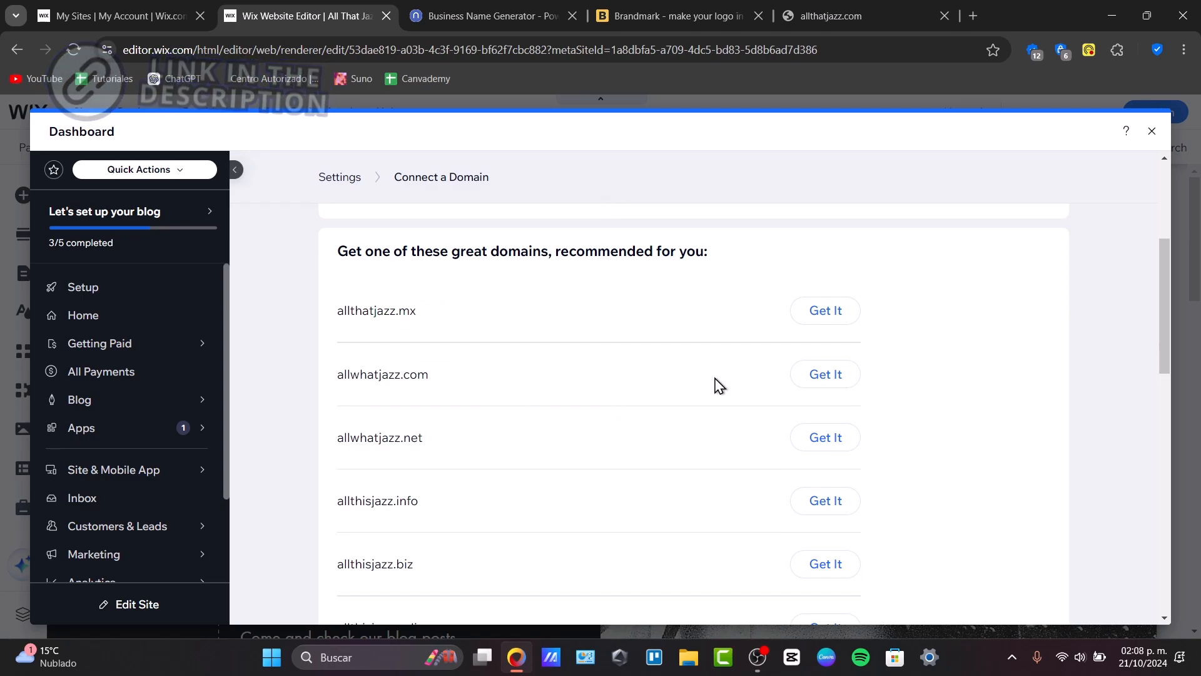
pyautogui.click(809, 378)
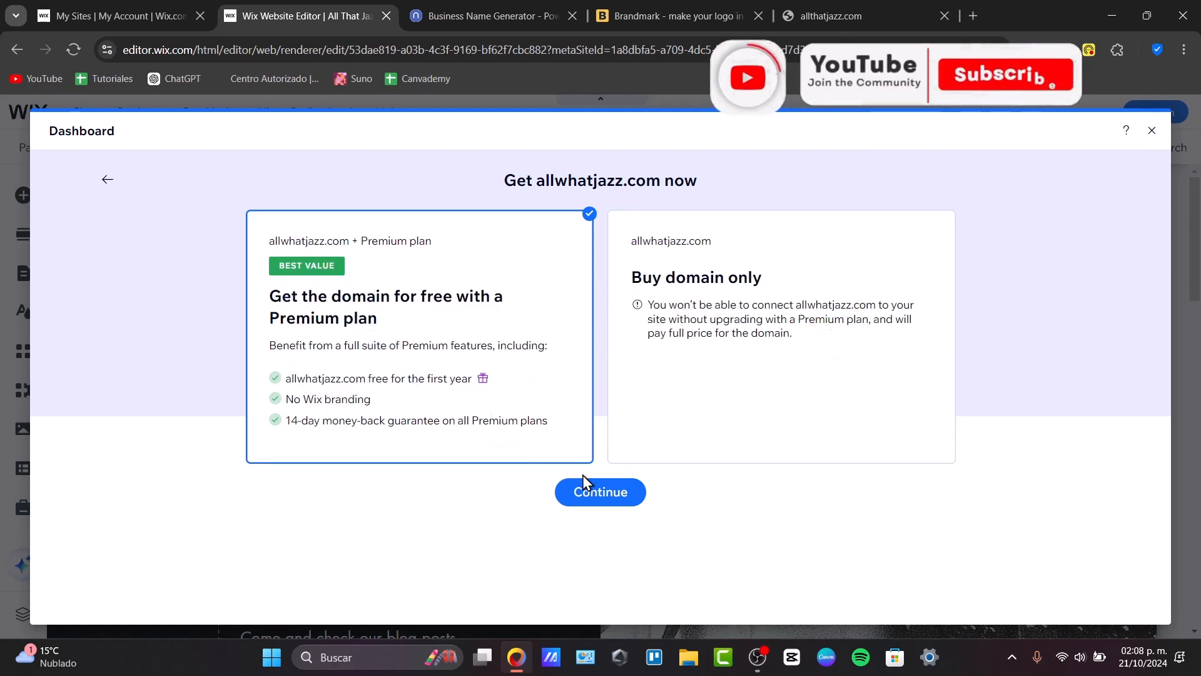
pyautogui.click(596, 485)
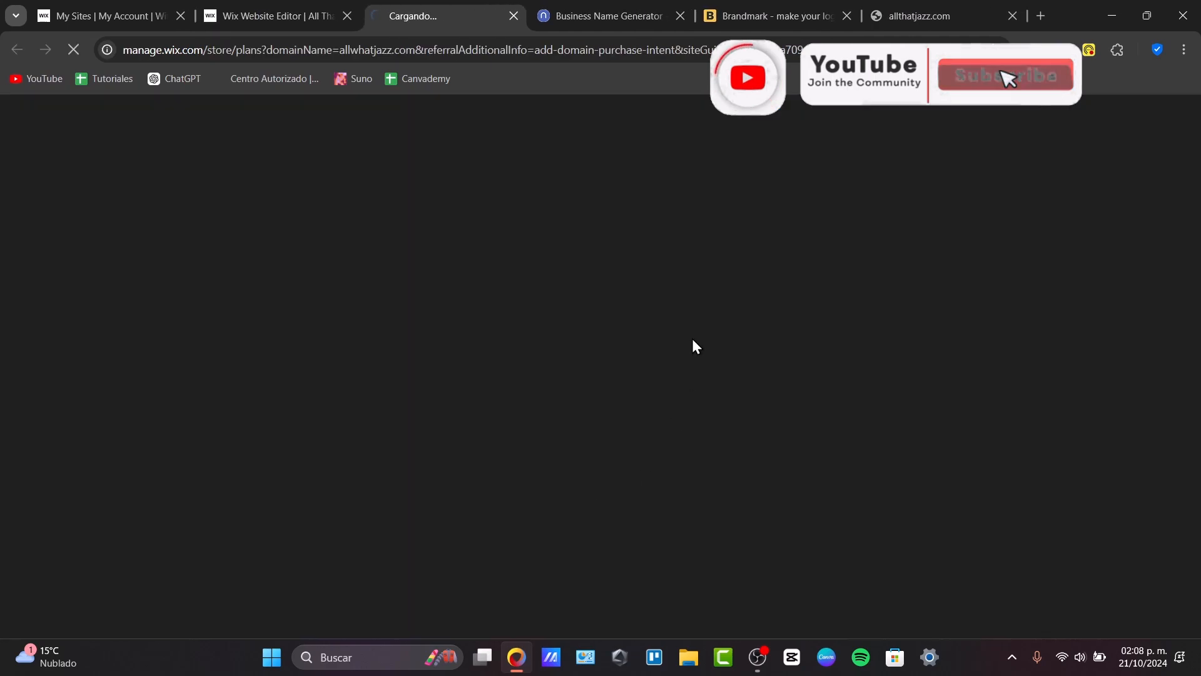
pyautogui.click(268, 11)
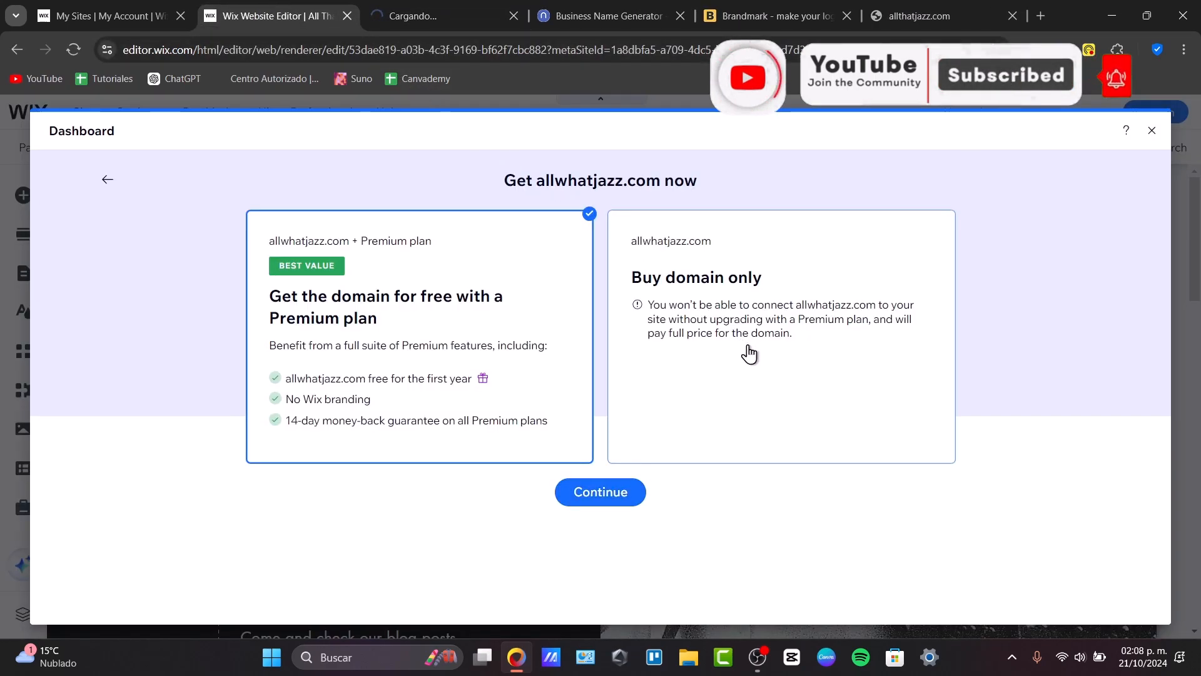